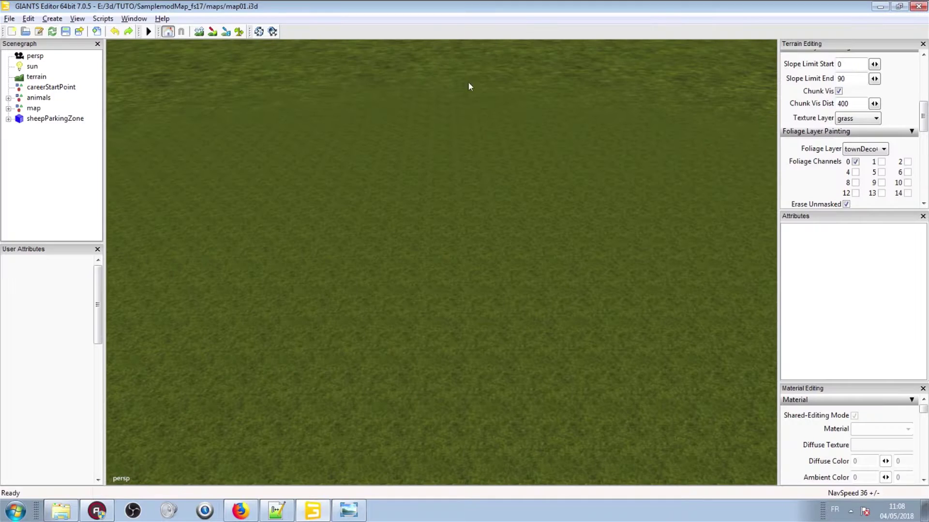
- Examine the aerial farm photo Screen.JPG as a reference for the map, and return to GIANTS Editor
{"action": "right_click_drag", "start_coordinate": [468, 83], "coordinate": [488, 165], "text": "alt"}
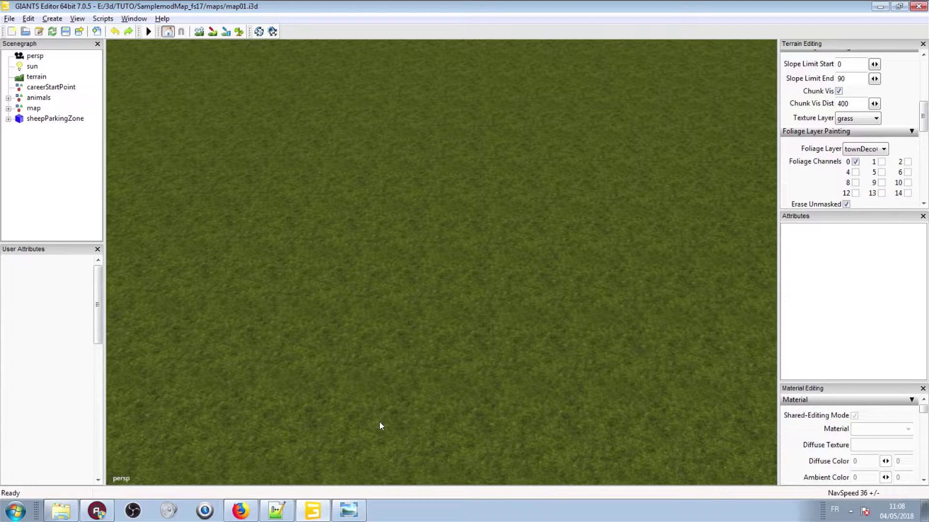
{"action": "left_click", "coordinate": [349, 511]}
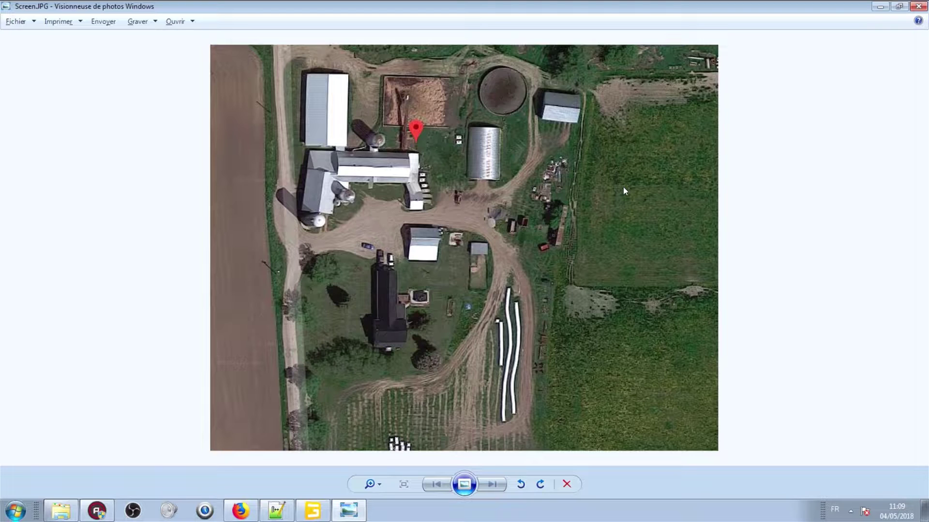
{"action": "left_click", "coordinate": [313, 511]}
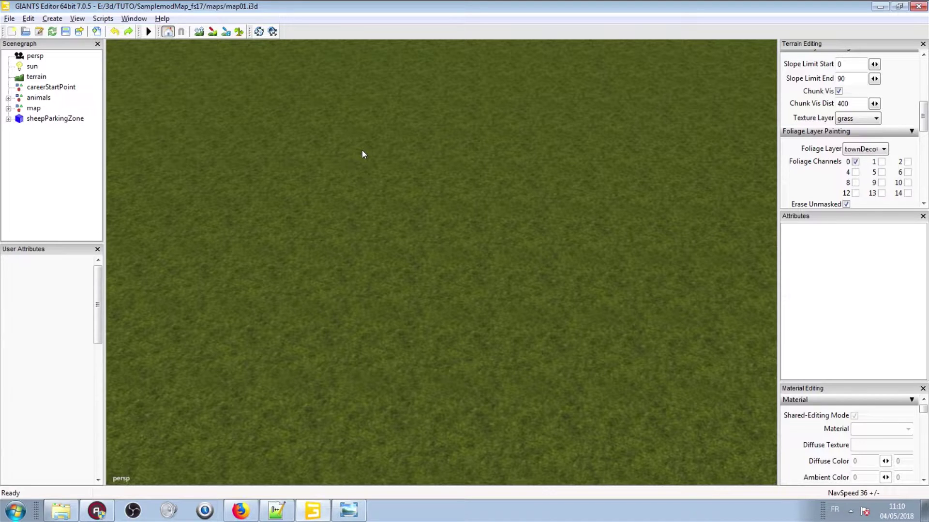
{"action": "left_click", "coordinate": [349, 510]}
{"action": "left_click", "coordinate": [312, 510]}
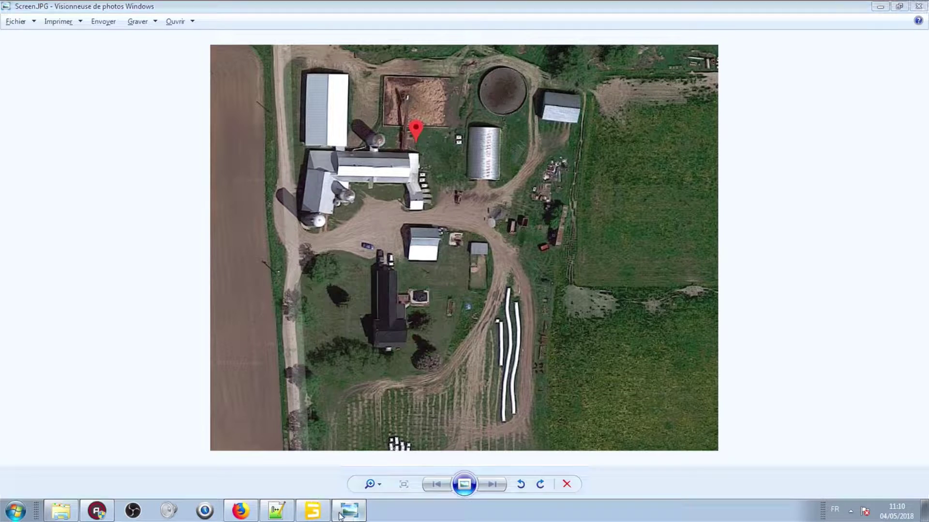
- Survey the open grass terrain of the map around the distant painted patches
{"action": "left_click_drag", "start_coordinate": [396, 220], "coordinate": [617, 333], "text": "alt"}
{"action": "scroll", "coordinate": [259, 76], "scroll_direction": "up", "scroll_amount": 3}
{"action": "right_click_drag", "start_coordinate": [259, 80], "coordinate": [162, 347]}
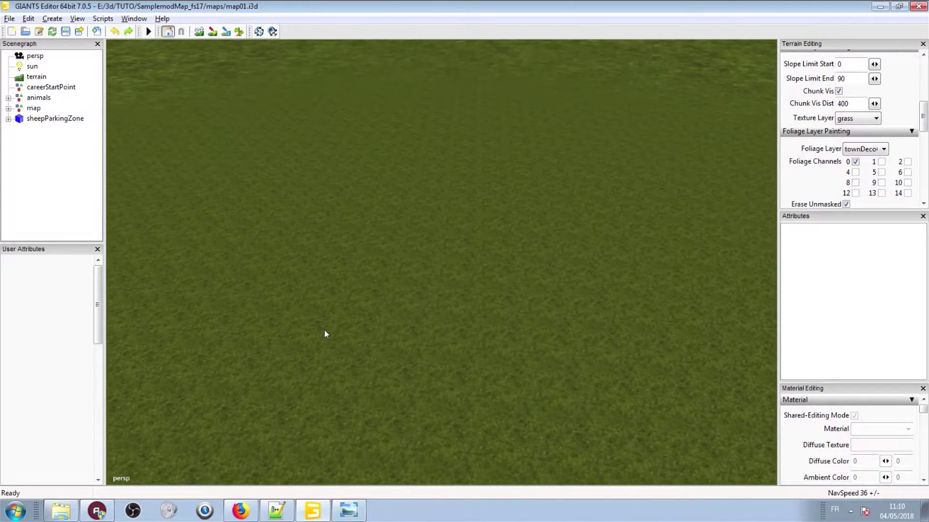
{"action": "right_click_drag", "start_coordinate": [332, 333], "coordinate": [486, 254]}
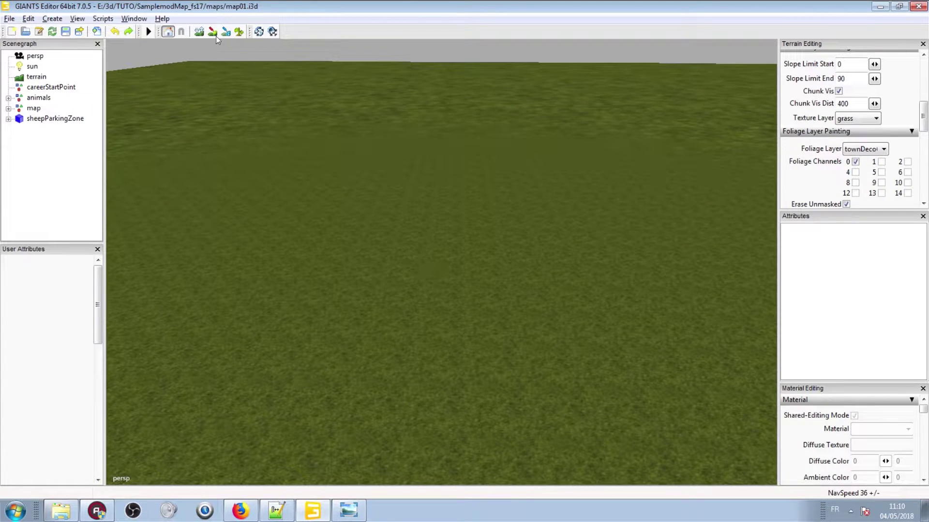
{"action": "left_click_drag", "start_coordinate": [326, 154], "coordinate": [527, 146], "text": "alt"}
{"action": "right_click_drag", "start_coordinate": [443, 193], "coordinate": [596, 214]}
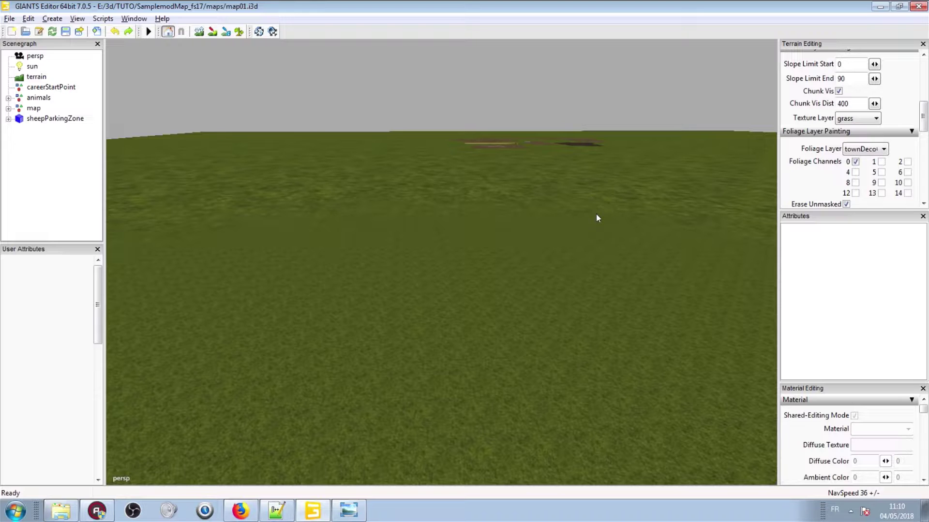
{"action": "mouse_move", "coordinate": [582, 216]}
{"action": "left_mouse_down", "text": "alt"}
{"action": "mouse_move", "coordinate": [569, 217]}
{"action": "mouse_move", "coordinate": [591, 216]}
{"action": "left_mouse_up", "text": "alt"}
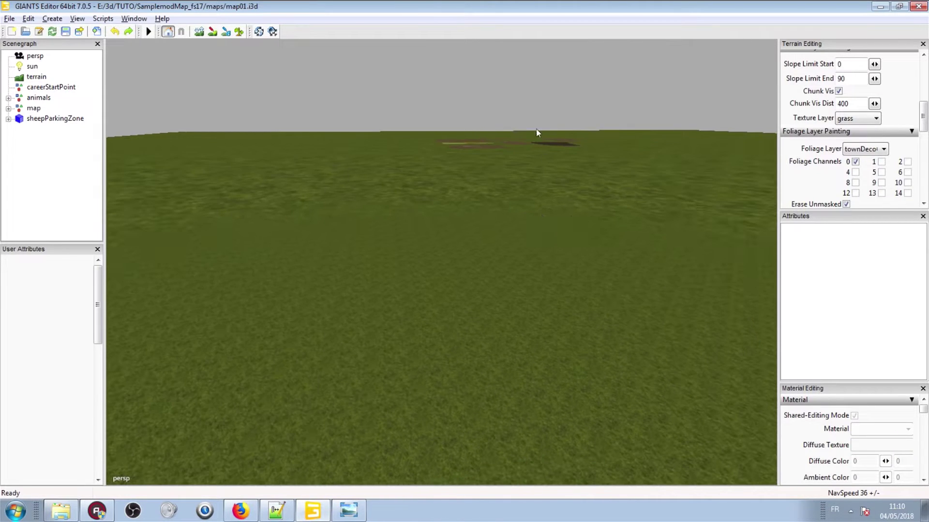
{"action": "right_click_drag", "start_coordinate": [447, 128], "coordinate": [352, 297]}
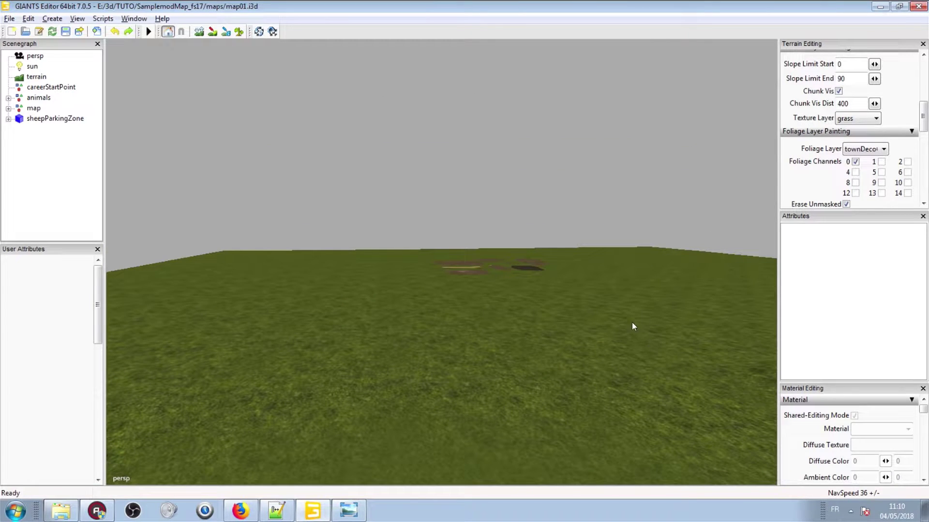
{"action": "middle_click_drag", "start_coordinate": [634, 326], "coordinate": [624, 309], "text": "alt"}
{"action": "right_click_drag", "start_coordinate": [630, 254], "coordinate": [387, 293]}
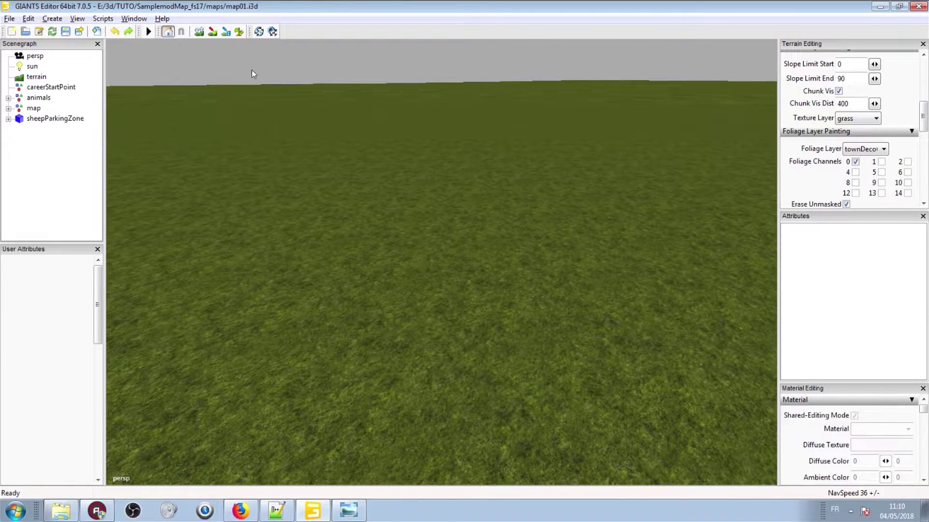
{"action": "left_click", "coordinate": [199, 31]}
{"action": "scroll", "coordinate": [429, 137], "scroll_direction": "down", "scroll_amount": 1}
{"action": "scroll", "coordinate": [435, 126], "scroll_direction": "up", "scroll_amount": 3}
{"action": "scroll", "coordinate": [404, 170], "scroll_direction": "down", "scroll_amount": 1}
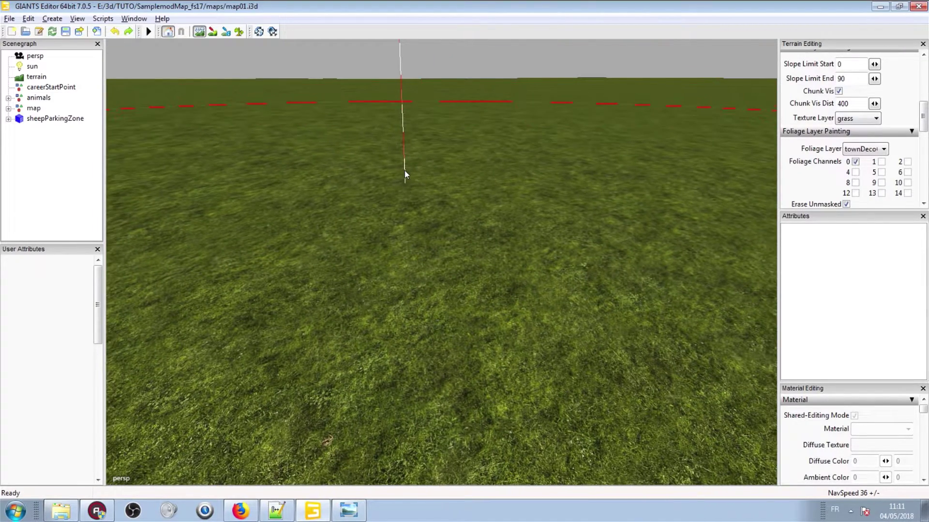
{"action": "right_click", "coordinate": [404, 170]}
{"action": "scroll", "coordinate": [358, 145], "scroll_direction": "down", "scroll_amount": 1}
{"action": "left_click", "coordinate": [199, 32]}
- Reduce the terrain brush radius to about 15.14 and activate terrain sculpting
{"action": "scroll", "coordinate": [277, 197], "scroll_direction": "down", "scroll_amount": 2}
{"action": "scroll", "coordinate": [373, 170], "scroll_direction": "up", "scroll_amount": 1}
{"action": "left_click_drag", "start_coordinate": [920, 115], "coordinate": [902, 69]}
{"action": "left_click_drag", "start_coordinate": [466, 206], "coordinate": [432, 205], "text": "alt"}
{"action": "right_click_drag", "start_coordinate": [431, 205], "coordinate": [459, 192]}
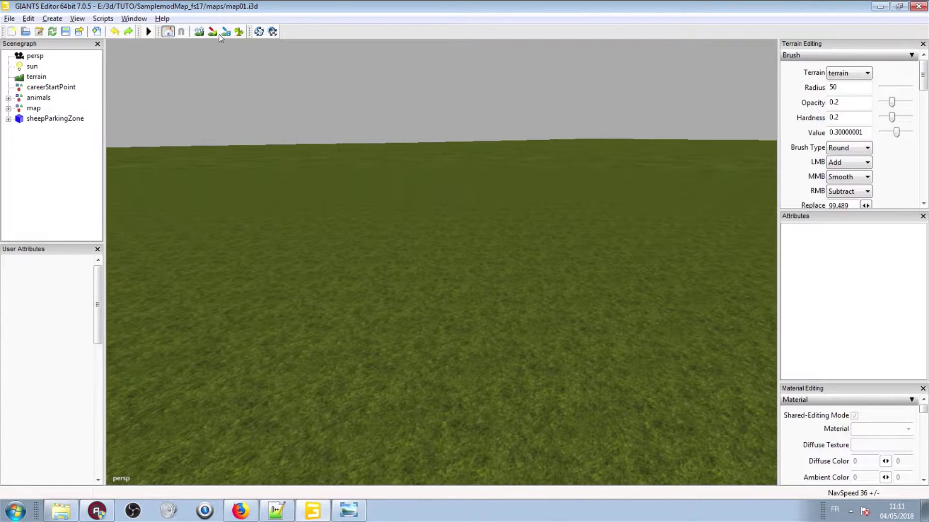
{"action": "left_click", "coordinate": [895, 87]}
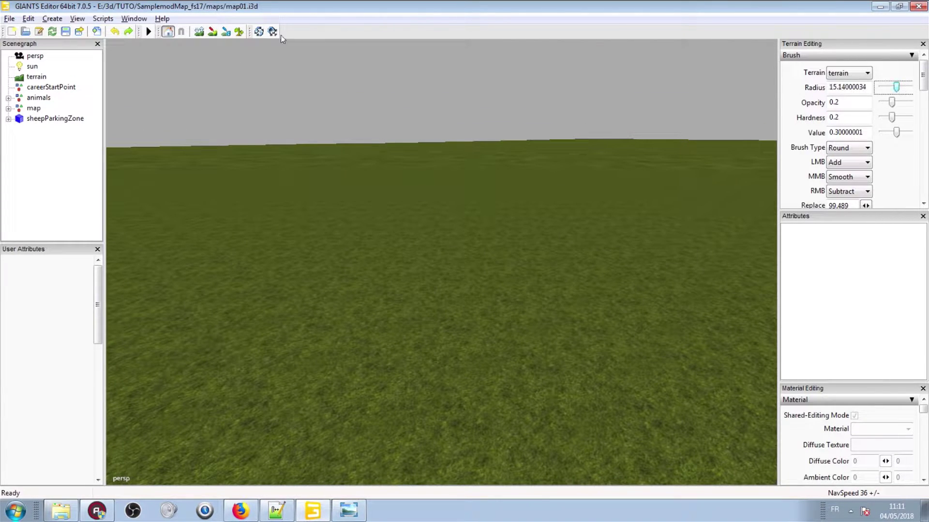
{"action": "left_click", "coordinate": [202, 30]}
- Enlarge the sculpting brush radius to about 17.89 over the grass terrain
{"action": "left_click_drag", "start_coordinate": [360, 242], "coordinate": [350, 246], "text": "alt"}
{"action": "mouse_move", "coordinate": [350, 246]}
{"action": "middle_mouse_down", "text": "alt"}
{"action": "mouse_move", "coordinate": [365, 205]}
{"action": "mouse_move", "coordinate": [295, 177]}
{"action": "middle_mouse_up", "text": "alt"}
{"action": "left_click_drag", "start_coordinate": [295, 176], "coordinate": [305, 152], "text": "alt"}
{"action": "mouse_move", "coordinate": [305, 153]}
{"action": "middle_mouse_down", "text": "alt"}
{"action": "mouse_move", "coordinate": [304, 143]}
{"action": "mouse_move", "coordinate": [314, 153]}
{"action": "middle_mouse_up", "text": "alt"}
{"action": "middle_click_drag", "start_coordinate": [500, 124], "coordinate": [592, 171], "text": "alt"}
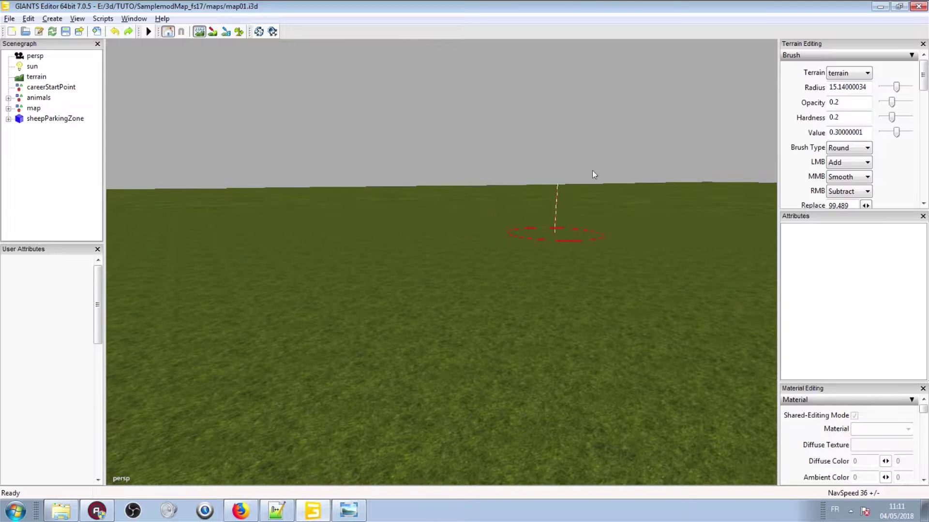
{"action": "right_click_drag", "start_coordinate": [515, 298], "coordinate": [508, 304]}
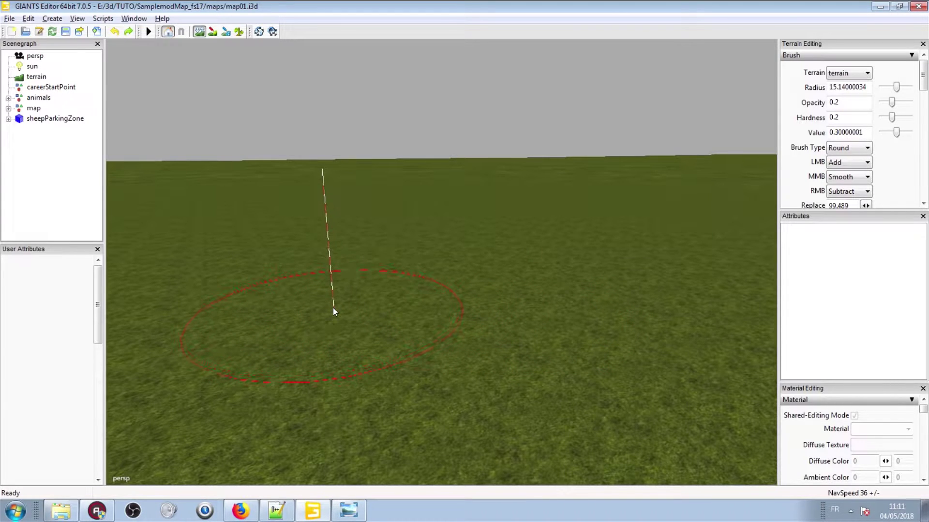
{"action": "left_click_drag", "start_coordinate": [333, 307], "coordinate": [335, 309], "text": "alt"}
{"action": "scroll", "coordinate": [336, 309], "scroll_direction": "up", "scroll_amount": 11}
{"action": "mouse_move", "coordinate": [443, 276]}
{"action": "right_mouse_down"}
{"action": "mouse_move", "coordinate": [434, 268]}
{"action": "mouse_move", "coordinate": [345, 314]}
{"action": "right_mouse_up"}
{"action": "mouse_move", "coordinate": [345, 314]}
{"action": "left_mouse_down", "text": "alt"}
{"action": "mouse_move", "coordinate": [286, 373]}
{"action": "mouse_move", "coordinate": [358, 283]}
{"action": "mouse_move", "coordinate": [360, 204]}
{"action": "mouse_move", "coordinate": [319, 262]}
{"action": "mouse_move", "coordinate": [329, 241]}
{"action": "mouse_move", "coordinate": [318, 295]}
{"action": "left_mouse_up", "text": "alt"}
- Check the aerial photo, and in GIANTS Editor activate terrain texture painting with the roughDirt texture layer
{"action": "left_click", "coordinate": [348, 510]}
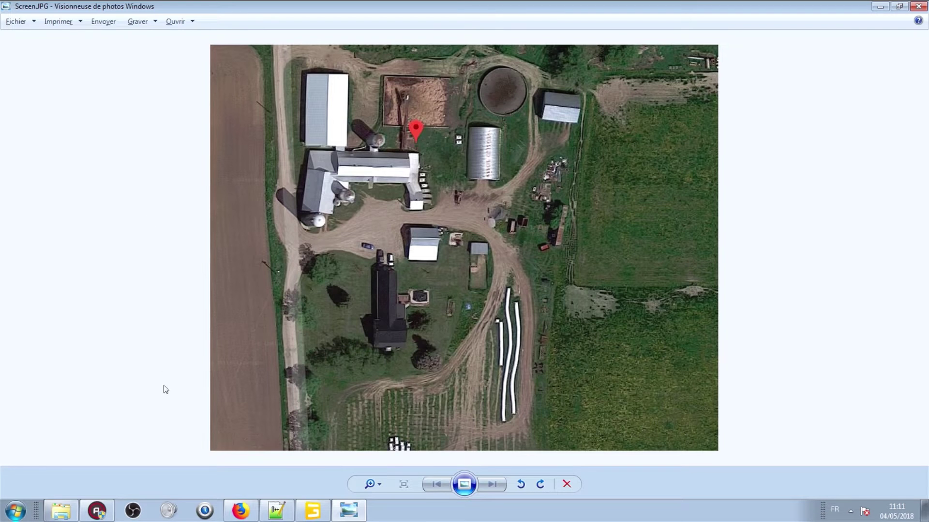
{"action": "left_click", "coordinate": [348, 510]}
{"action": "left_click_drag", "start_coordinate": [375, 237], "coordinate": [346, 295], "text": "alt"}
{"action": "left_click", "coordinate": [213, 32]}
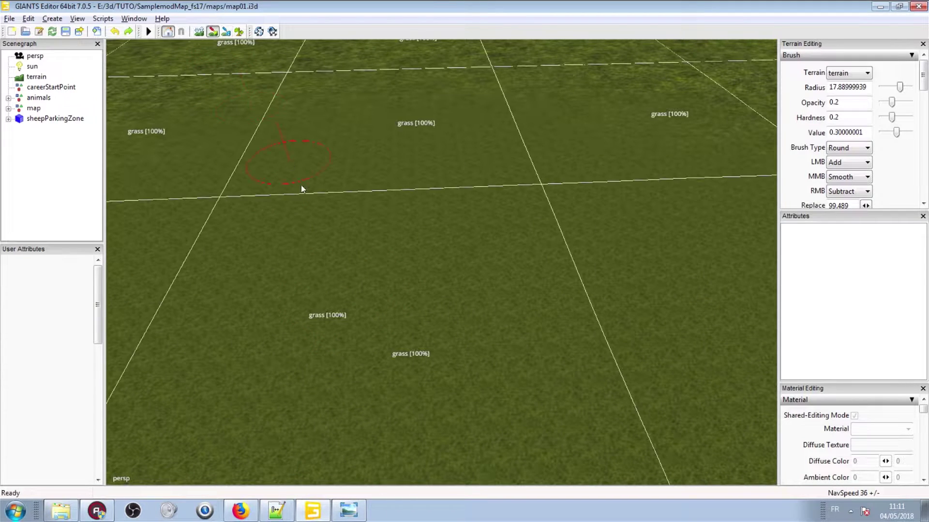
{"action": "left_click_drag", "start_coordinate": [706, 117], "coordinate": [419, 129], "text": "alt"}
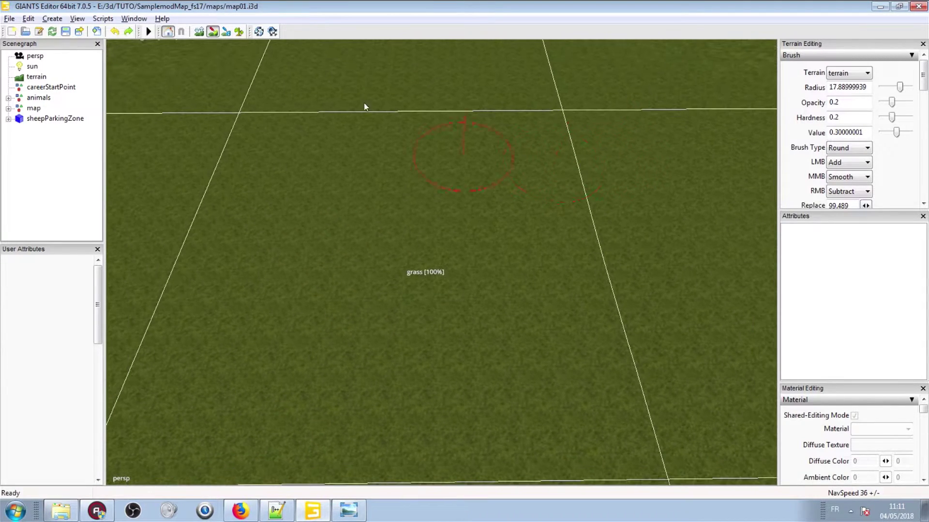
{"action": "scroll", "coordinate": [306, 110], "scroll_direction": "down", "scroll_amount": 2}
{"action": "scroll", "coordinate": [371, 164], "scroll_direction": "down", "scroll_amount": 2}
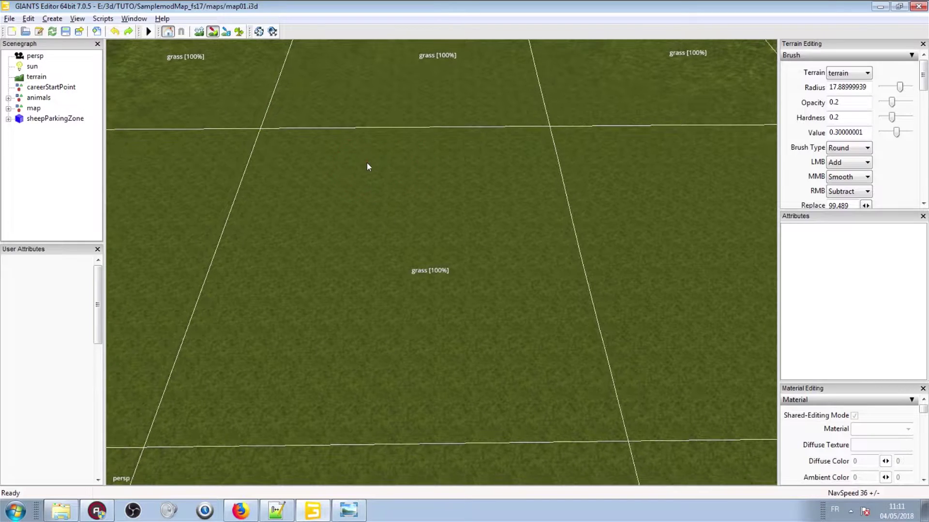
{"action": "left_click_drag", "start_coordinate": [925, 71], "coordinate": [925, 107]}
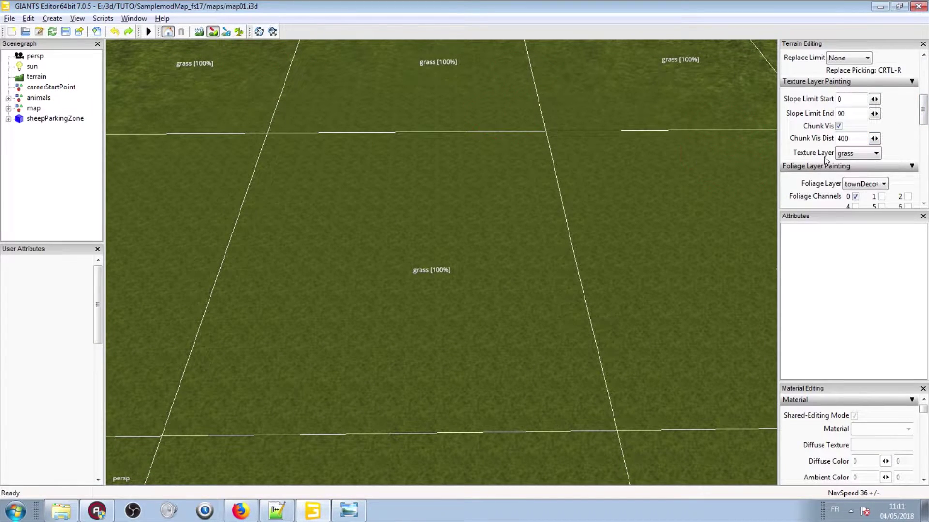
{"action": "left_click", "coordinate": [857, 153]}
{"action": "left_click", "coordinate": [856, 169]}
- Change the brush type and paint a square patch of roughDirt on the grass terrain
{"action": "left_click_drag", "start_coordinate": [924, 118], "coordinate": [925, 90]}
{"action": "left_click", "coordinate": [867, 124]}
{"action": "left_click", "coordinate": [844, 140]}
{"action": "left_click", "coordinate": [400, 255]}
{"action": "scroll", "coordinate": [466, 202], "scroll_direction": "up", "scroll_amount": 5}
{"action": "left_click_drag", "start_coordinate": [498, 155], "coordinate": [652, 68], "text": "alt"}
{"action": "right_click_drag", "start_coordinate": [652, 71], "coordinate": [460, 147]}
- Choose a different texture layer, paint over the roughDirt patch with it, and leave texture painting
{"action": "left_click_drag", "start_coordinate": [923, 83], "coordinate": [924, 132]}
{"action": "left_click", "coordinate": [866, 114]}
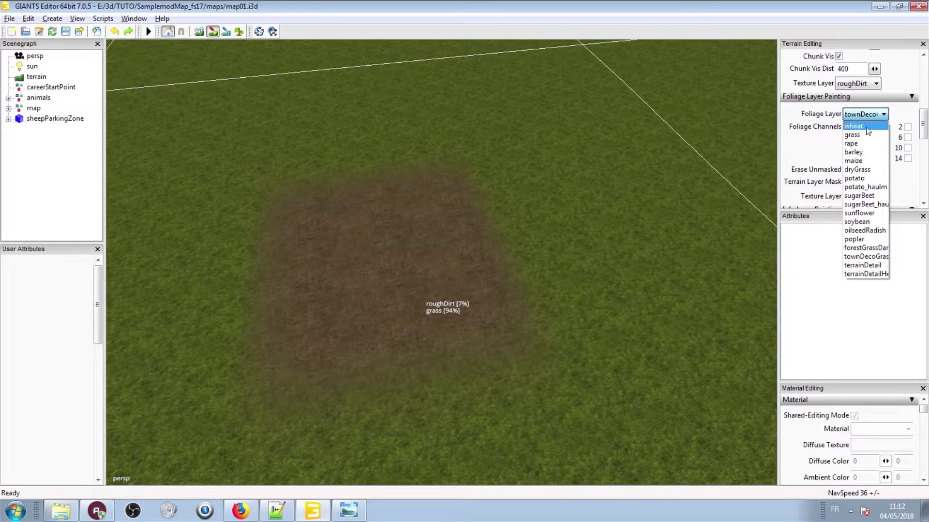
{"action": "left_click", "coordinate": [862, 83]}
{"action": "left_click", "coordinate": [862, 84]}
{"action": "left_click", "coordinate": [861, 141]}
{"action": "left_click_drag", "start_coordinate": [450, 249], "coordinate": [413, 228]}
{"action": "left_click", "coordinate": [213, 32]}
{"action": "mouse_move", "coordinate": [300, 109]}
{"action": "left_mouse_down", "text": "alt"}
{"action": "mouse_move", "coordinate": [220, 158]}
{"action": "mouse_move", "coordinate": [332, 97]}
{"action": "mouse_move", "coordinate": [286, 105]}
{"action": "mouse_move", "coordinate": [77, 194]}
{"action": "left_mouse_up", "text": "alt"}
{"action": "right_click_drag", "start_coordinate": [79, 198], "coordinate": [424, 171]}
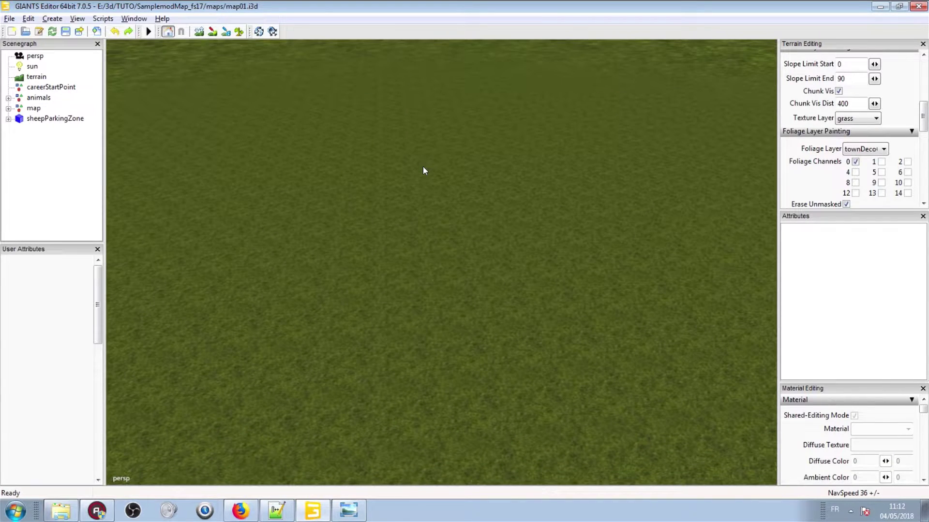
- Examine the farm layout in the aerial photo Screen.JPG, including the buildings, silos, yard and access tracks
{"action": "left_click", "coordinate": [348, 511]}
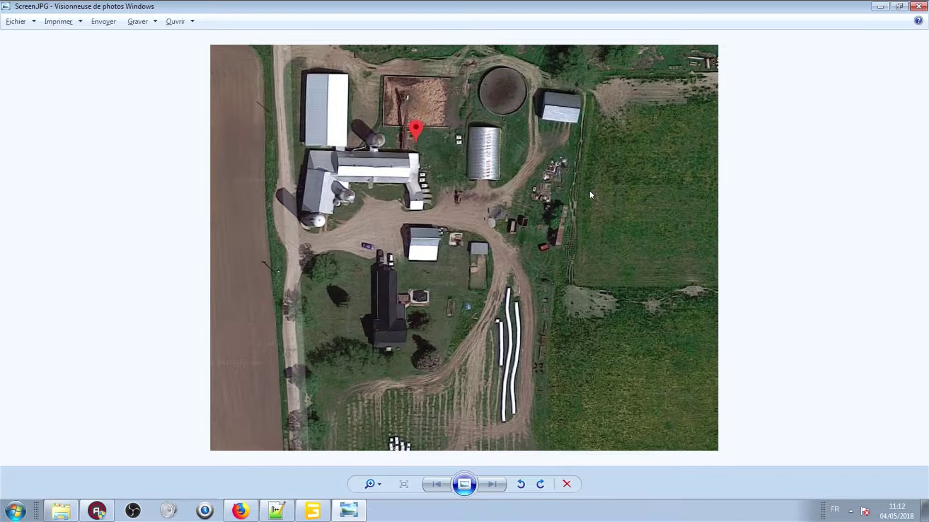
{"action": "scroll", "coordinate": [518, 217], "scroll_direction": "up", "scroll_amount": 3}
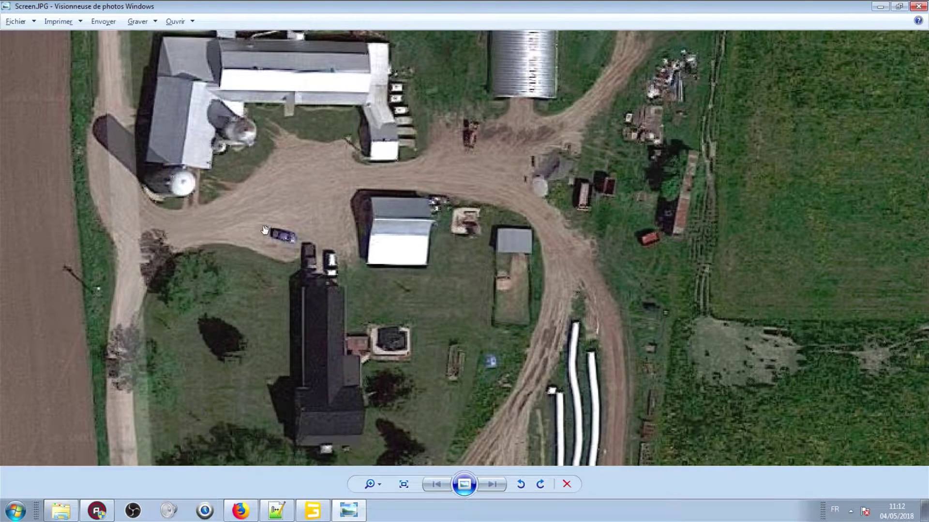
{"action": "scroll", "coordinate": [586, 265], "scroll_direction": "down", "scroll_amount": 3}
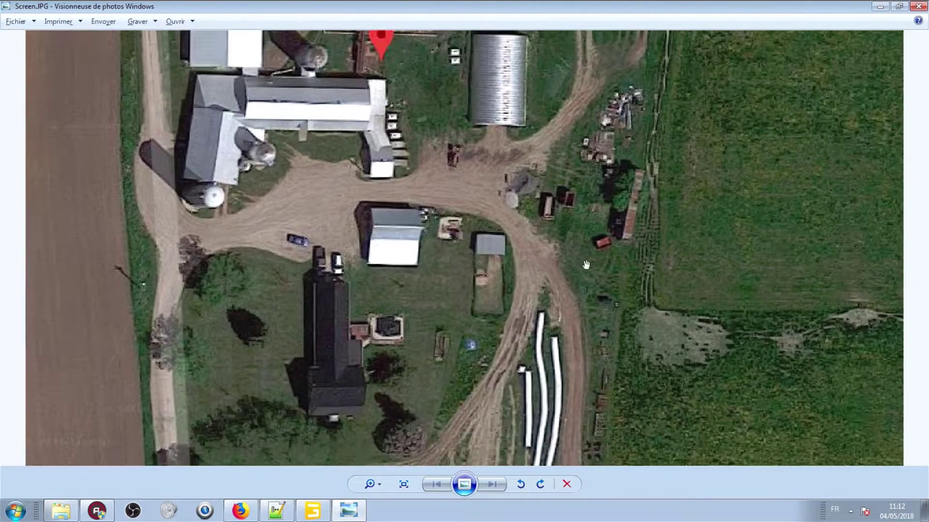
{"action": "scroll", "coordinate": [320, 235], "scroll_direction": "up", "scroll_amount": 1}
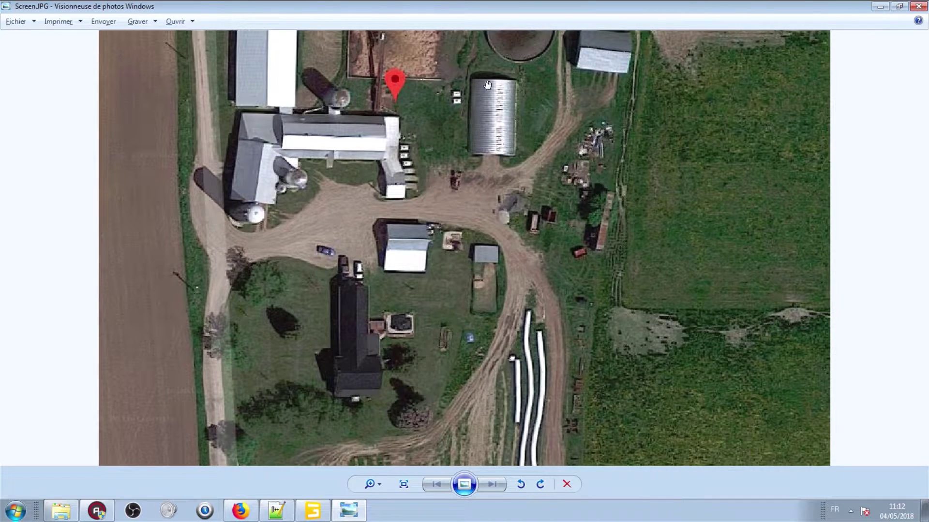
{"action": "left_click_drag", "start_coordinate": [487, 85], "coordinate": [473, 200]}
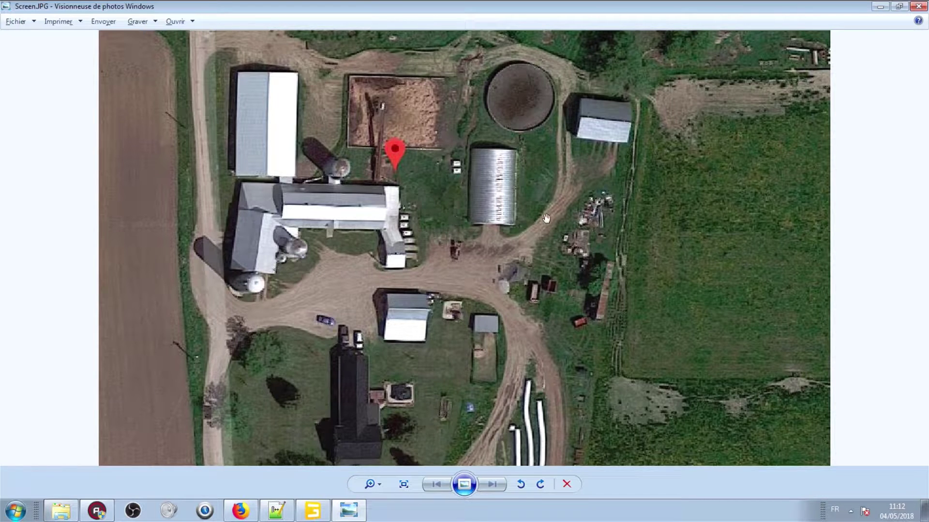
{"action": "left_click_drag", "start_coordinate": [347, 282], "coordinate": [438, 130]}
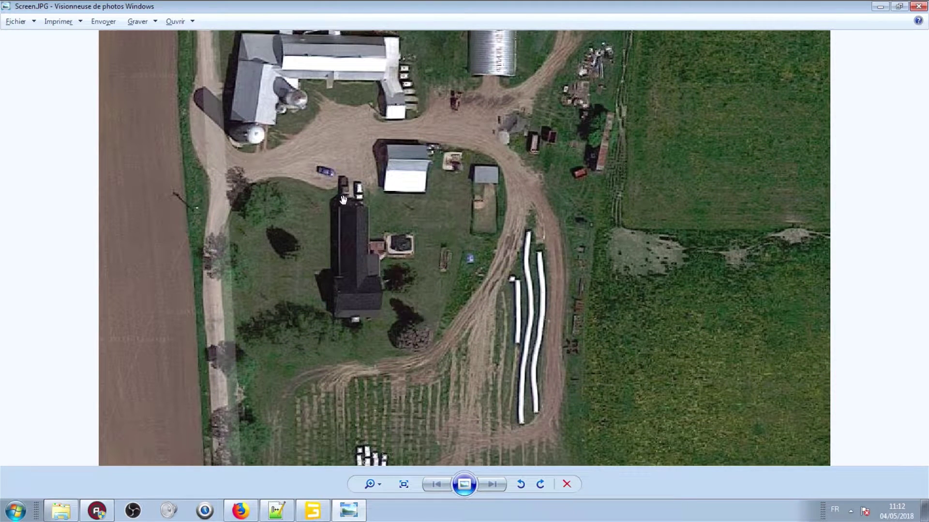
{"action": "left_click_drag", "start_coordinate": [296, 217], "coordinate": [354, 315]}
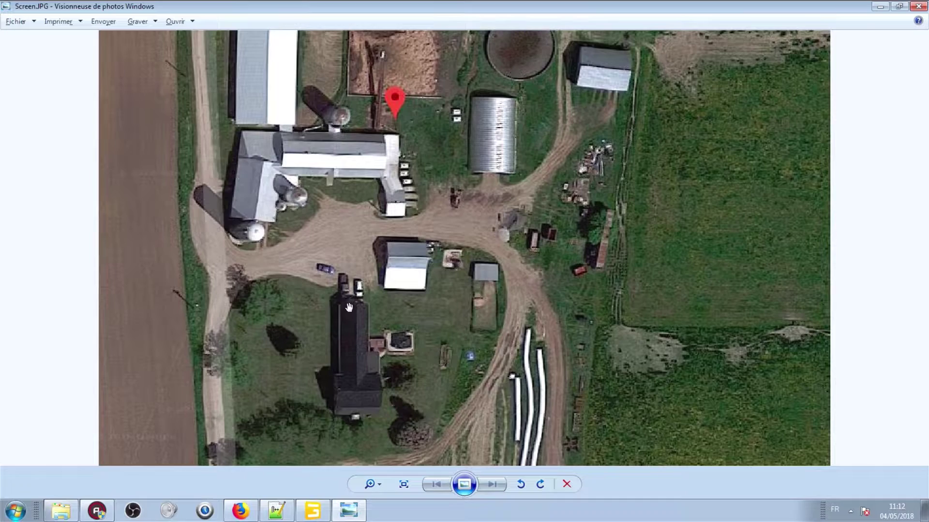
{"action": "scroll", "coordinate": [359, 268], "scroll_direction": "up", "scroll_amount": 1}
{"action": "scroll", "coordinate": [348, 261], "scroll_direction": "down", "scroll_amount": 3}
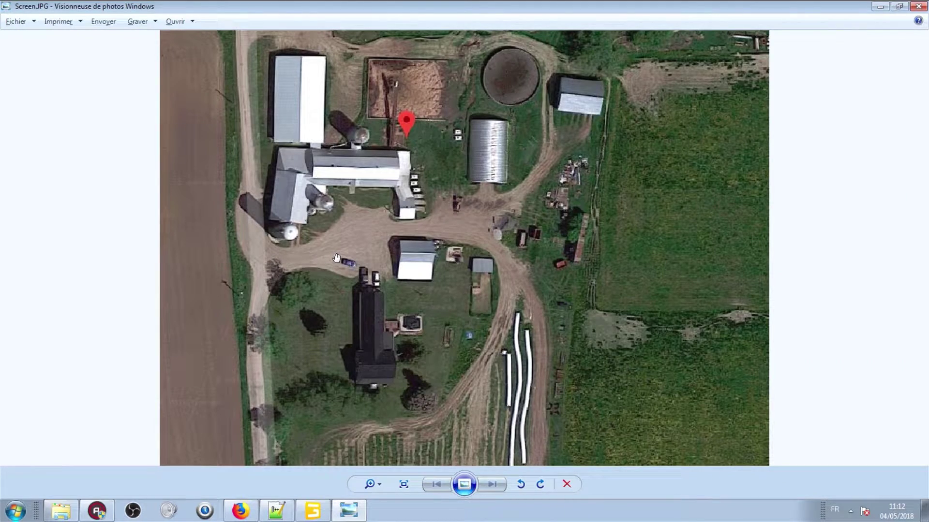
{"action": "scroll", "coordinate": [337, 257], "scroll_direction": "up", "scroll_amount": 1}
{"action": "scroll", "coordinate": [318, 263], "scroll_direction": "up", "scroll_amount": 1}
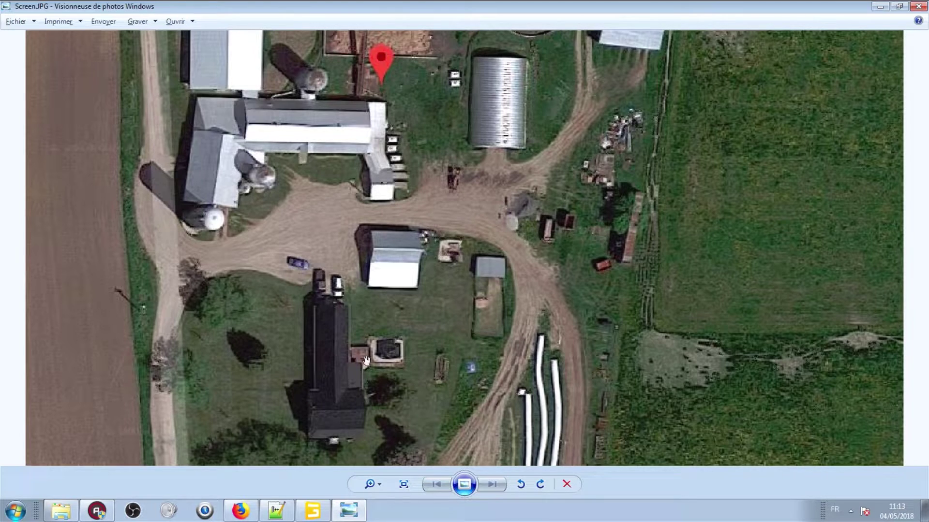
{"action": "left_click", "coordinate": [348, 510]}
{"action": "left_click", "coordinate": [349, 510]}
- Switch to GIANTS Editor, create a cube primitive in the scene and select it
{"action": "left_click", "coordinate": [312, 512]}
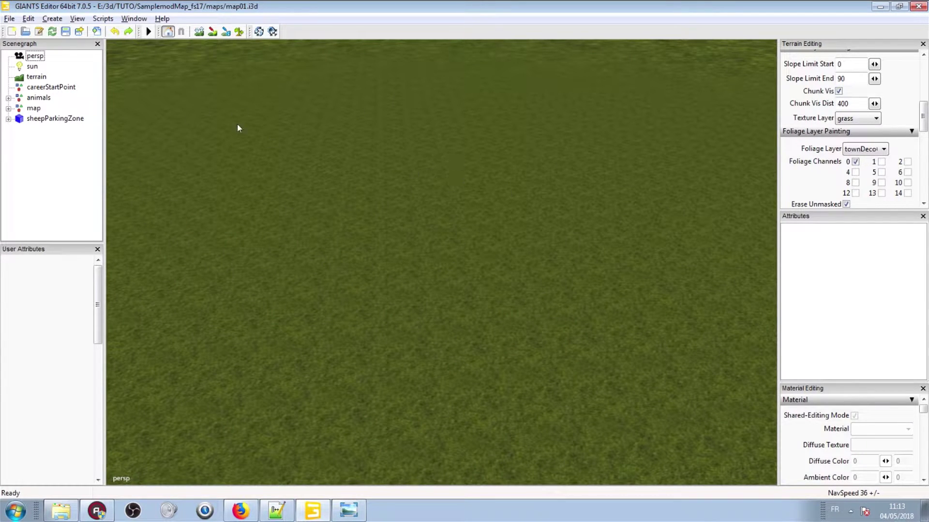
{"action": "left_click", "coordinate": [51, 19]}
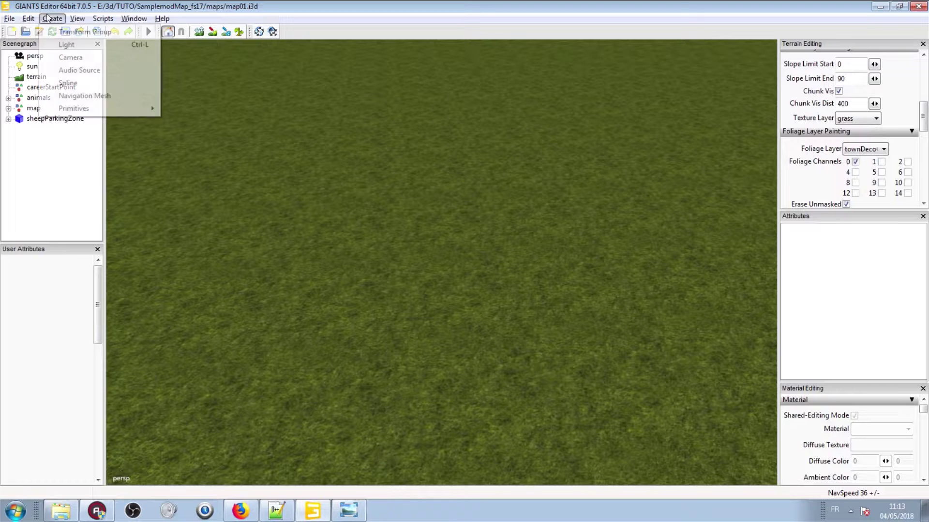
{"action": "mouse_move", "coordinate": [138, 108]}
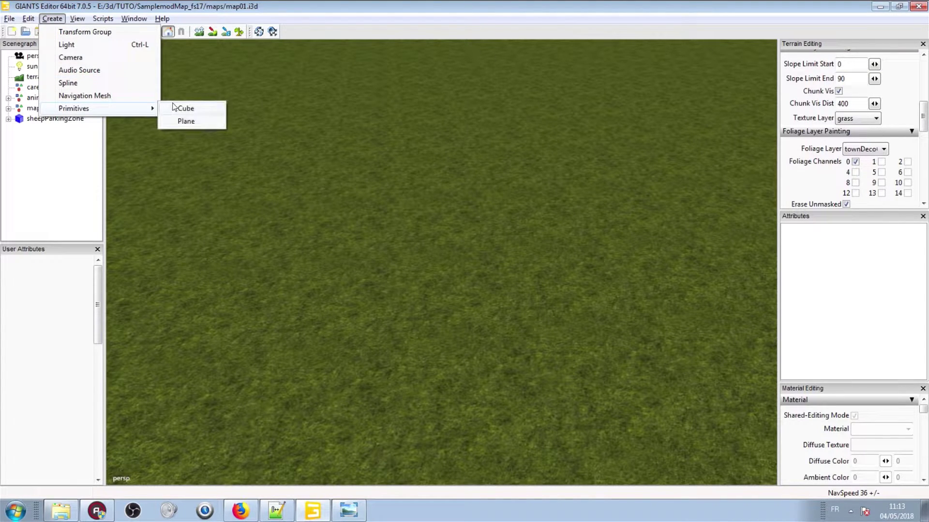
{"action": "left_click", "coordinate": [183, 108]}
{"action": "left_click", "coordinate": [34, 129]}
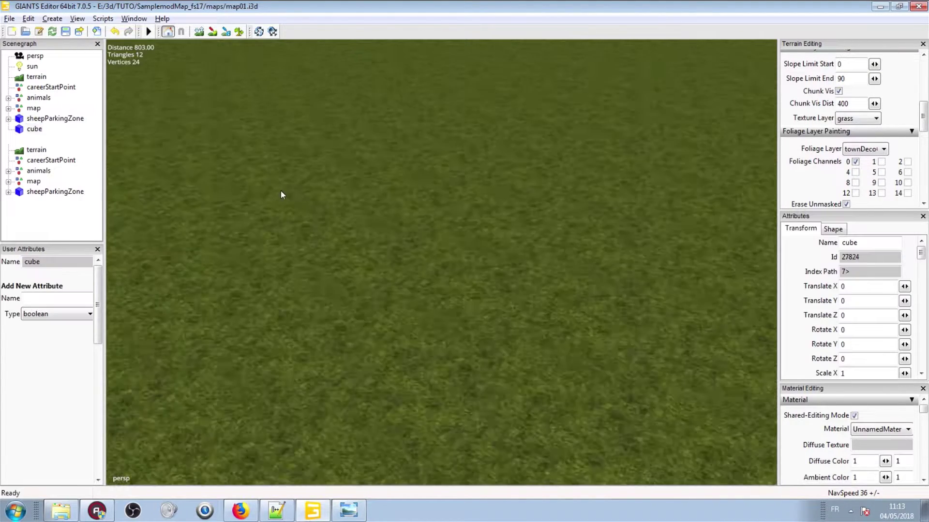
- Place the cube on the grass terrain near X -755.2, Z -328.2 and raise it to about Y 100.4
{"action": "key", "text": "ctrl+b"}
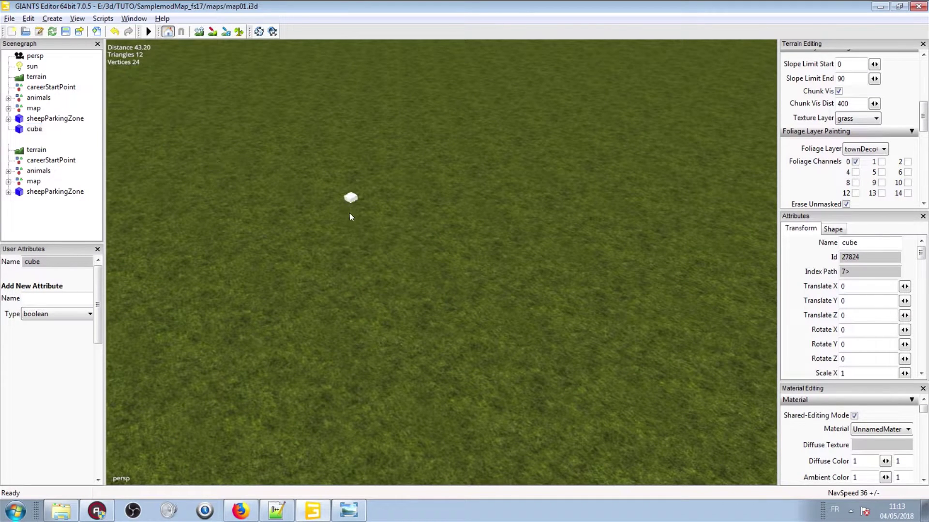
{"action": "left_click", "coordinate": [354, 230]}
{"action": "left_click", "coordinate": [79, 137]}
{"action": "left_click", "coordinate": [38, 131]}
{"action": "scroll", "coordinate": [346, 210], "scroll_direction": "up", "scroll_amount": 3}
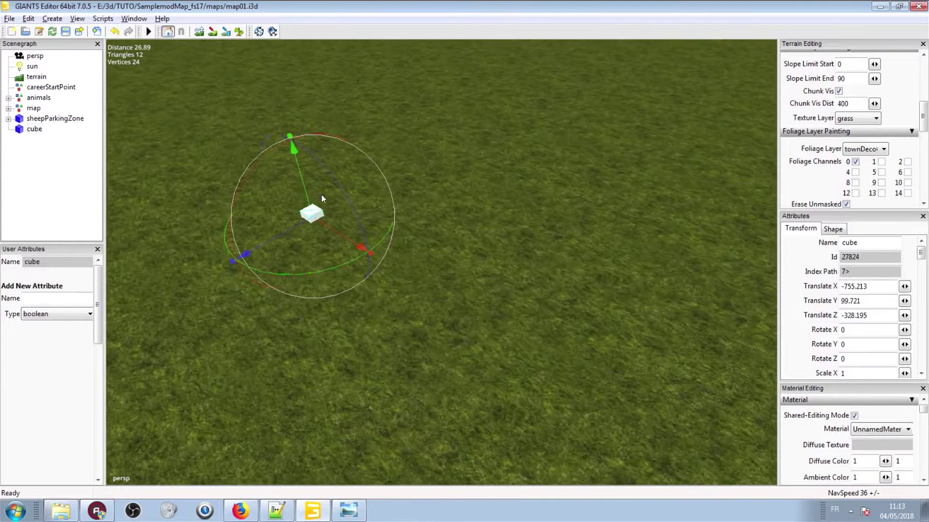
{"action": "left_click_drag", "start_coordinate": [338, 193], "coordinate": [321, 222], "text": "alt"}
{"action": "left_click_drag", "start_coordinate": [365, 186], "coordinate": [365, 173]}
{"action": "scroll", "coordinate": [364, 173], "scroll_direction": "up", "scroll_amount": 3}
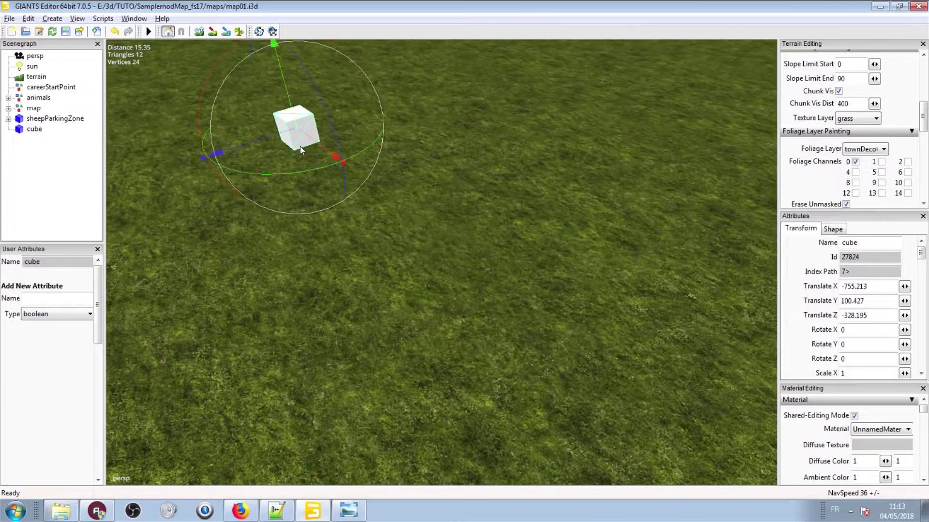
- Stretch the cube along its Z axis into a long beam on the grass
{"action": "left_click_drag", "start_coordinate": [203, 157], "coordinate": [2, 193]}
{"action": "left_click_drag", "start_coordinate": [354, 168], "coordinate": [382, 216], "text": "alt"}
{"action": "scroll", "coordinate": [350, 168], "scroll_direction": "up", "scroll_amount": 3}
{"action": "scroll", "coordinate": [336, 172], "scroll_direction": "up", "scroll_amount": 2}
{"action": "right_click_drag", "start_coordinate": [382, 216], "coordinate": [347, 281], "text": "alt"}
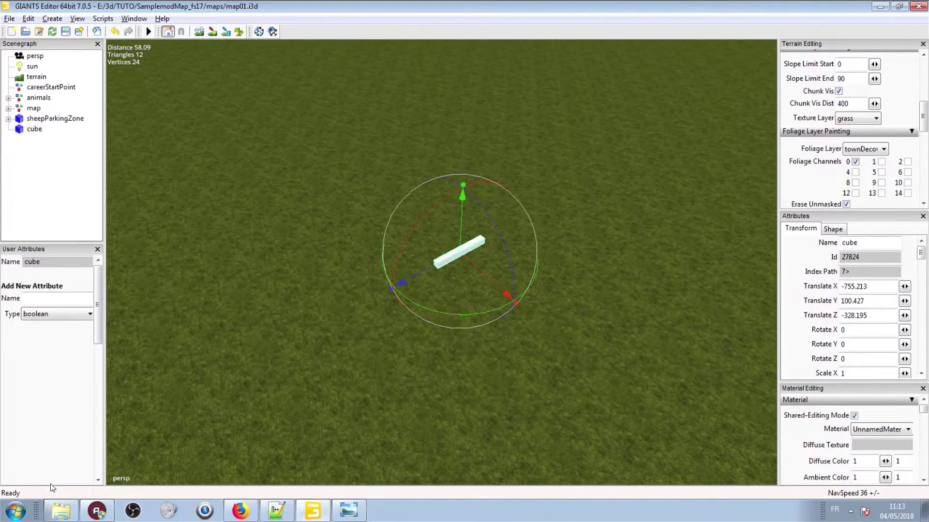
- Import tunel2.i3d from the TUTO 3D Tunnel folder into the GIANTS Editor scene
{"action": "left_click", "coordinate": [61, 510]}
{"action": "double_click", "coordinate": [142, 100]}
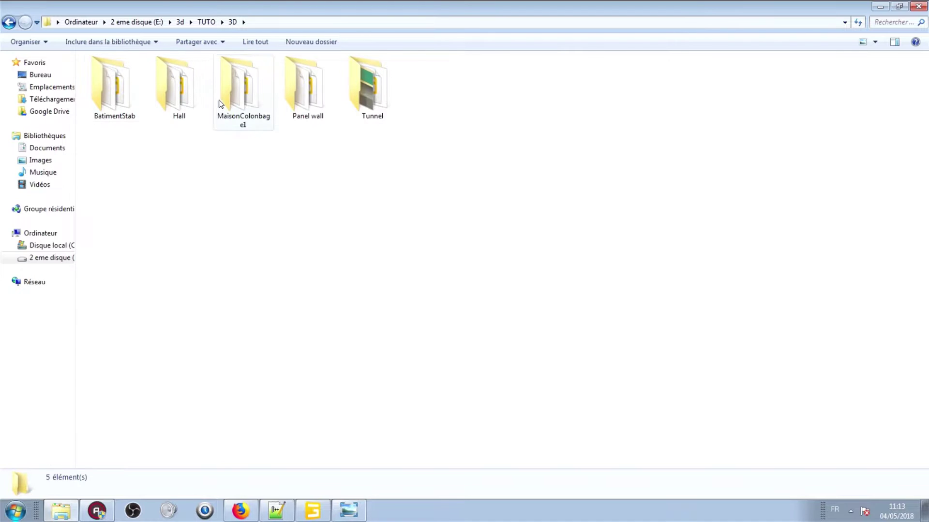
{"action": "double_click", "coordinate": [356, 99]}
{"action": "left_click_drag", "start_coordinate": [178, 85], "coordinate": [404, 303]}
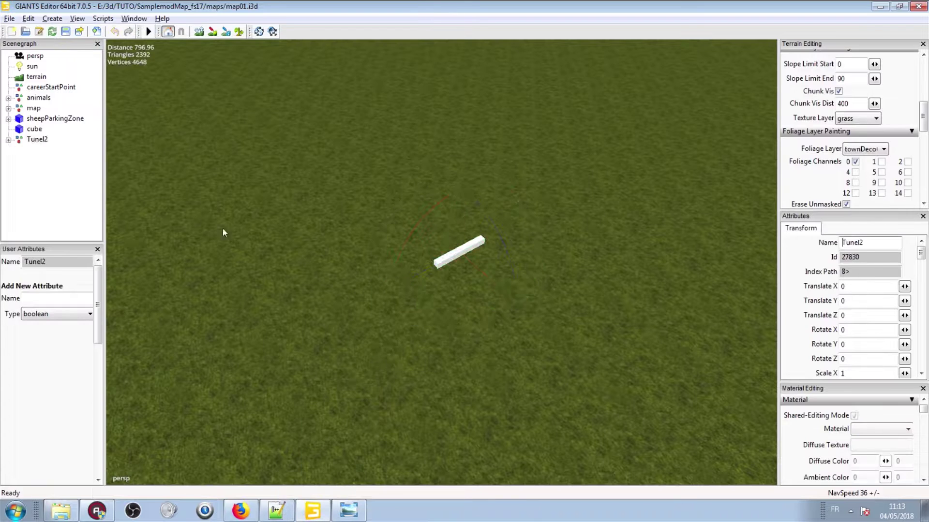
- Place Tunel2 on the terrain beside the beam, at about X -745.8, Z -329.4
{"action": "left_click", "coordinate": [45, 140]}
{"action": "left_click_drag", "start_coordinate": [218, 164], "coordinate": [360, 196], "text": "alt"}
{"action": "key", "text": "ctrl+b"}
{"action": "right_click_drag", "start_coordinate": [377, 279], "coordinate": [455, 178], "text": "alt"}
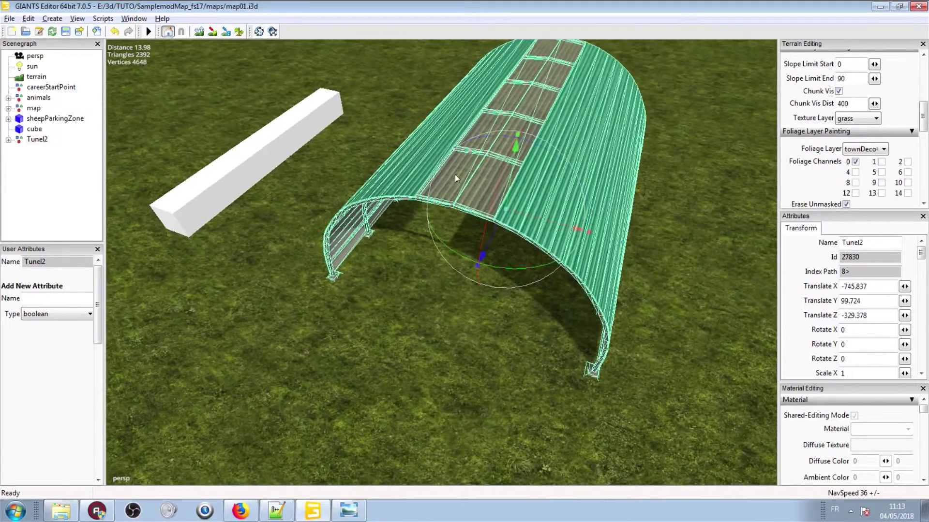
- Widen Tunel2 to an X scale of about 1.234 and lengthen it along Z
{"action": "left_click_drag", "start_coordinate": [586, 231], "coordinate": [594, 236]}
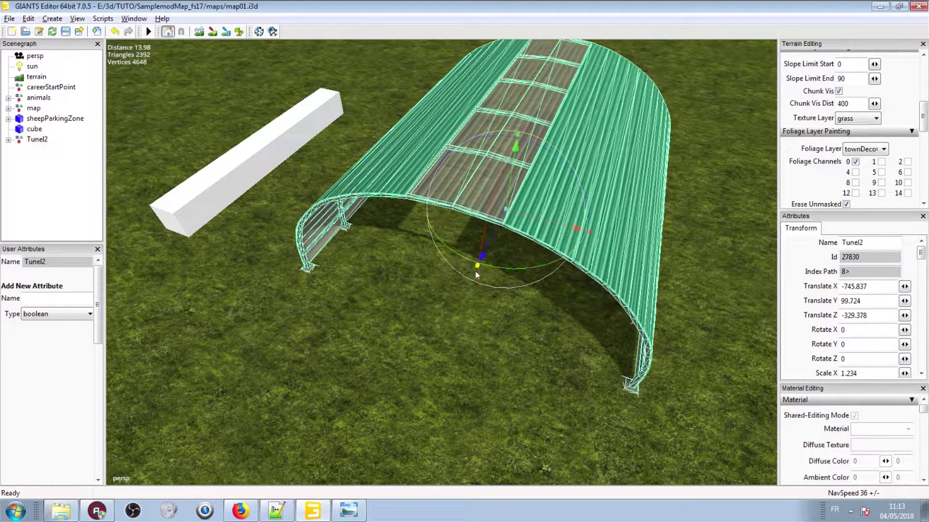
{"action": "left_click_drag", "start_coordinate": [477, 268], "coordinate": [450, 292]}
{"action": "scroll", "coordinate": [447, 273], "scroll_direction": "down", "scroll_amount": 5}
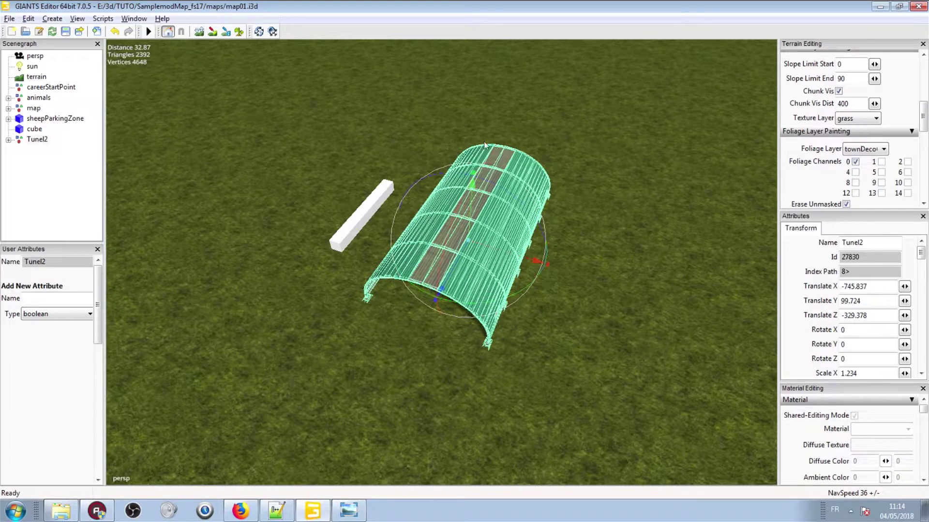
- Examine the enlarged tunnel building and the beam beside it from several angles
{"action": "scroll", "coordinate": [489, 141], "scroll_direction": "up", "scroll_amount": 8}
{"action": "scroll", "coordinate": [517, 103], "scroll_direction": "down", "scroll_amount": 4}
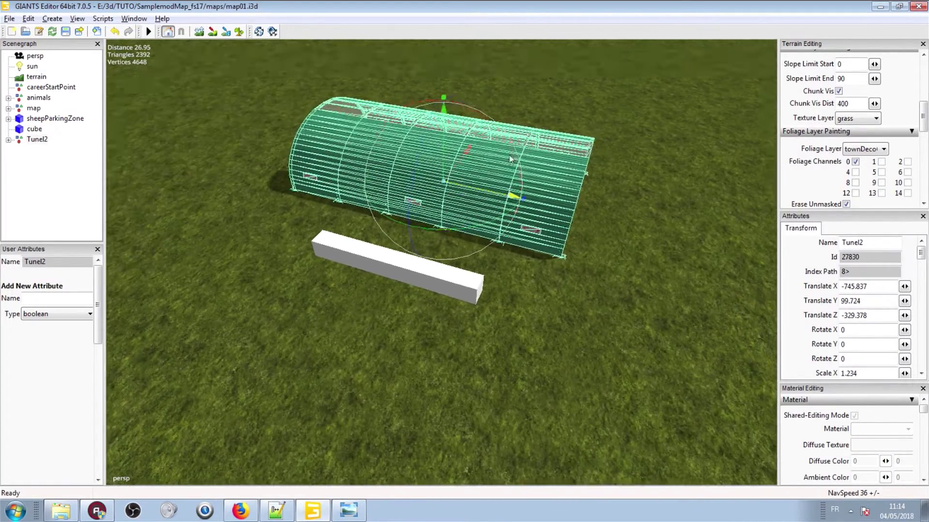
{"action": "left_click_drag", "start_coordinate": [510, 158], "coordinate": [508, 88], "text": "alt"}
{"action": "left_click", "coordinate": [507, 88]}
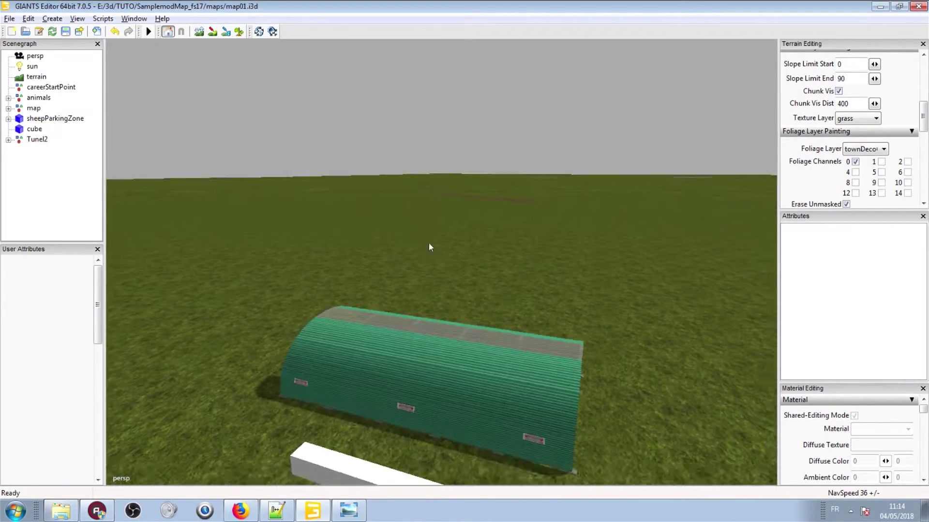
{"action": "left_click", "coordinate": [319, 372]}
{"action": "middle_click_drag", "start_coordinate": [306, 346], "coordinate": [300, 322], "text": "alt"}
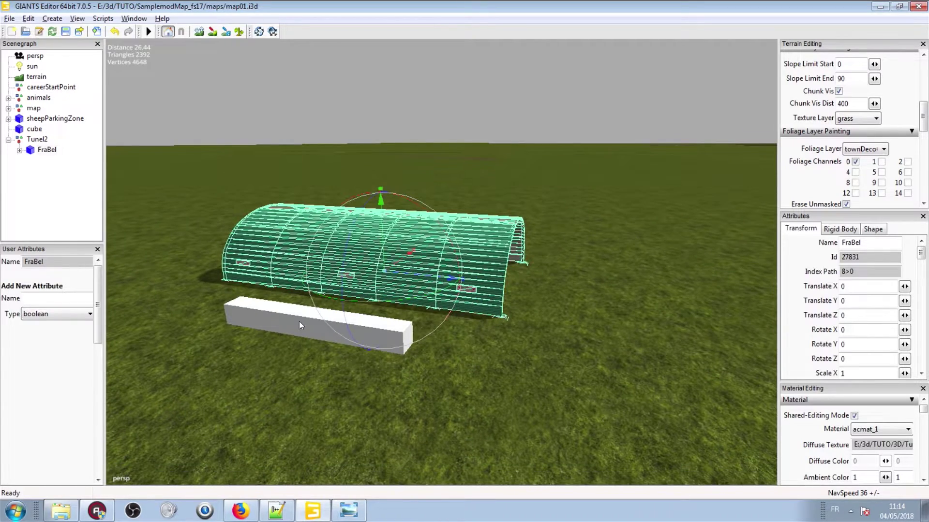
{"action": "scroll", "coordinate": [358, 268], "scroll_direction": "up", "scroll_amount": 4}
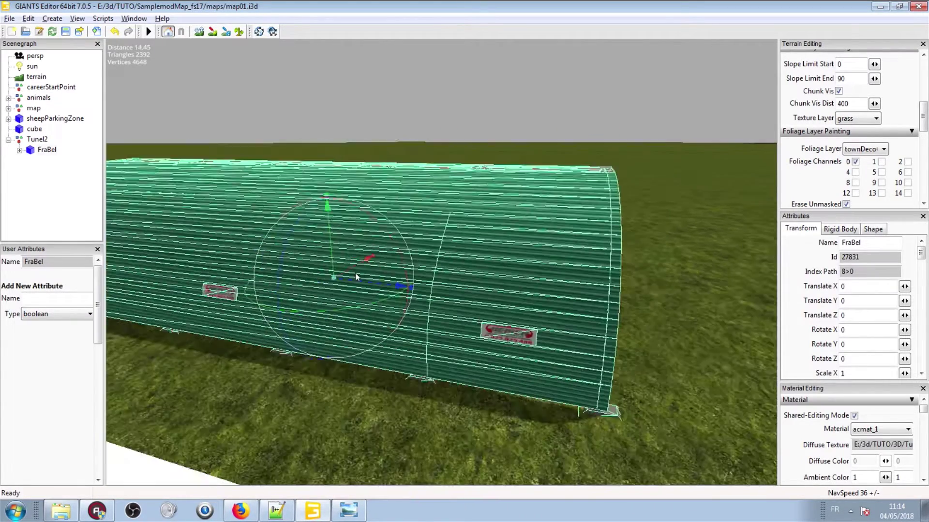
{"action": "scroll", "coordinate": [396, 280], "scroll_direction": "down", "scroll_amount": 5}
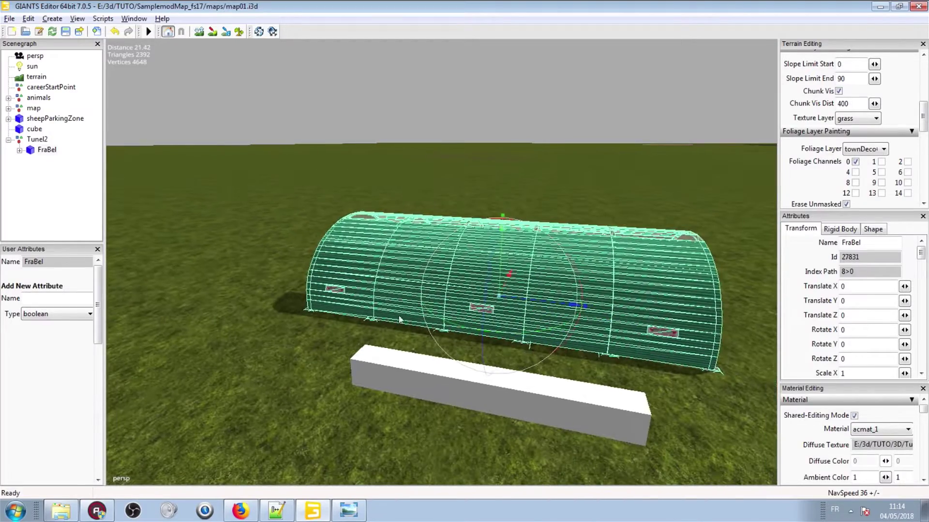
- Move the cube beam along X to about -751.7, against the tunnel's side wall
{"action": "left_click", "coordinate": [418, 364]}
{"action": "middle_click_drag", "start_coordinate": [416, 364], "coordinate": [372, 331], "text": "alt"}
{"action": "scroll", "coordinate": [382, 333], "scroll_direction": "up", "scroll_amount": 4}
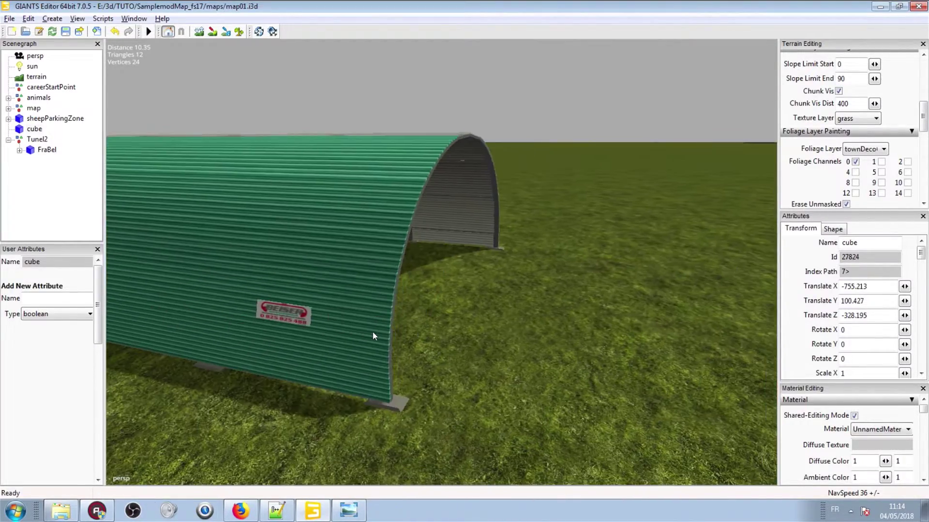
{"action": "left_click_drag", "start_coordinate": [373, 332], "coordinate": [310, 334], "text": "alt"}
{"action": "middle_click_drag", "start_coordinate": [310, 333], "coordinate": [448, 376]}
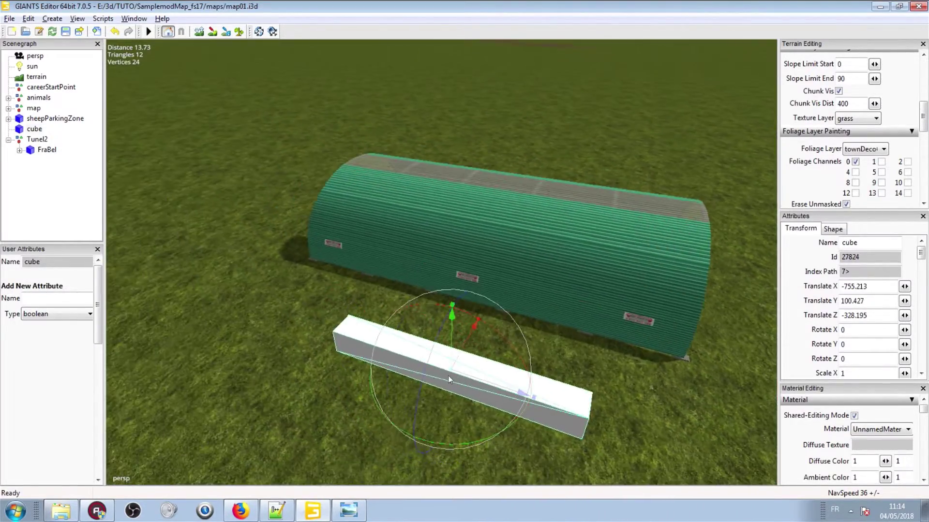
{"action": "left_click_drag", "start_coordinate": [453, 364], "coordinate": [360, 252]}
{"action": "middle_click_drag", "start_coordinate": [361, 255], "coordinate": [350, 223]}
{"action": "left_click_drag", "start_coordinate": [347, 220], "coordinate": [352, 215]}
{"action": "middle_click_drag", "start_coordinate": [352, 216], "coordinate": [465, 339]}
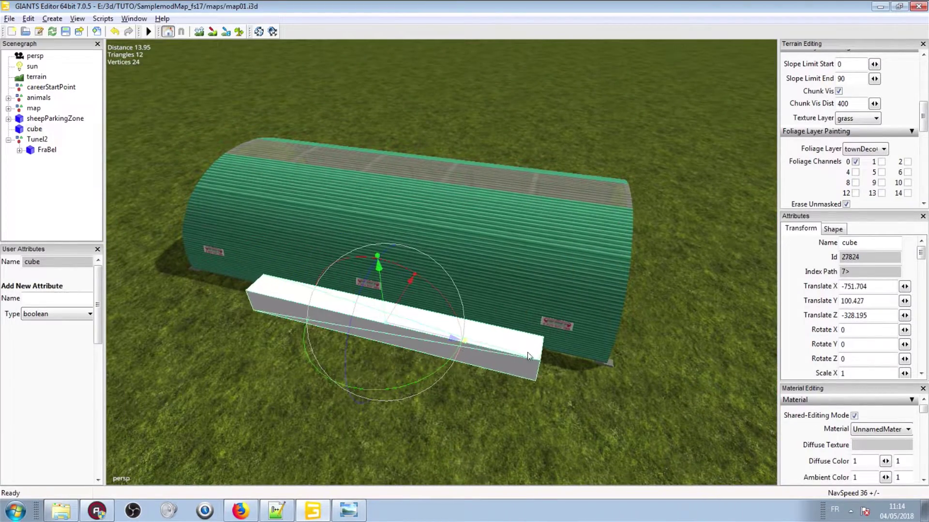
- Lengthen the beam along Z to match the tunnel wall and shift it to about Z -329.37
{"action": "middle_click_drag", "start_coordinate": [677, 342], "coordinate": [569, 350]}
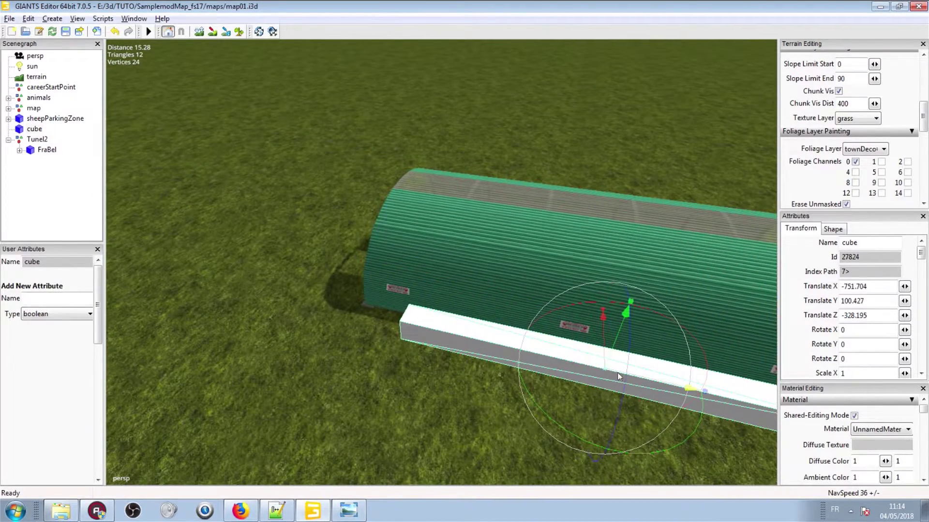
{"action": "left_click_drag", "start_coordinate": [634, 377], "coordinate": [605, 373]}
{"action": "middle_click_drag", "start_coordinate": [605, 373], "coordinate": [488, 336], "text": "alt"}
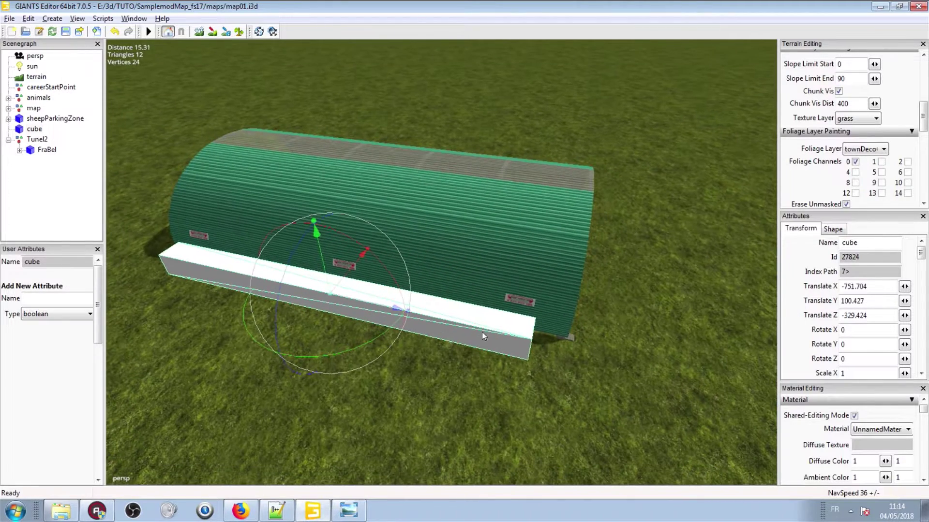
{"action": "left_click_drag", "start_coordinate": [411, 310], "coordinate": [465, 323]}
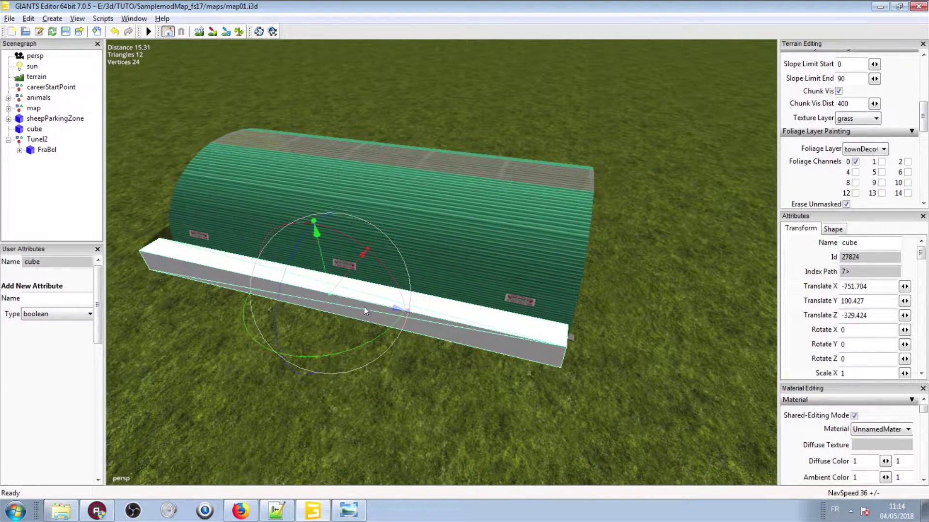
{"action": "left_click_drag", "start_coordinate": [366, 303], "coordinate": [368, 304]}
{"action": "middle_click_drag", "start_coordinate": [369, 304], "coordinate": [400, 311], "text": "alt"}
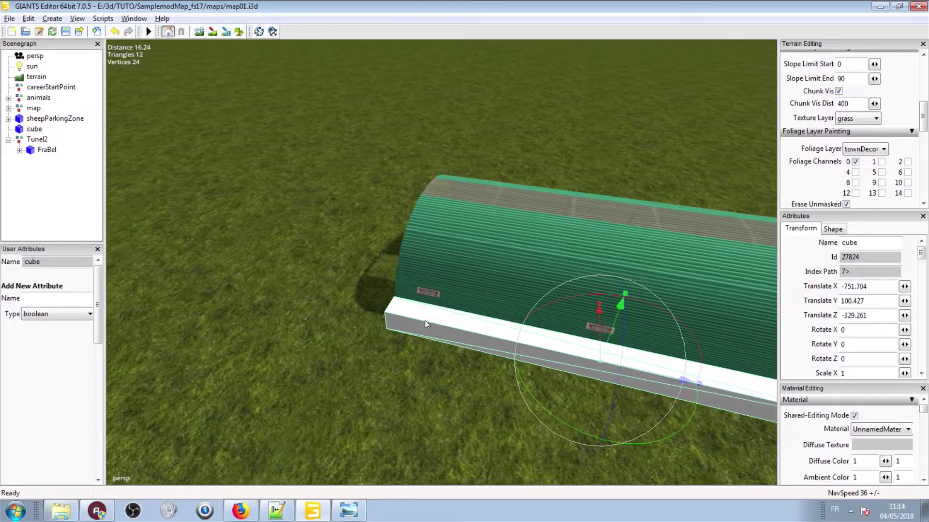
{"action": "left_click_drag", "start_coordinate": [657, 373], "coordinate": [654, 374]}
{"action": "middle_click_drag", "start_coordinate": [633, 372], "coordinate": [387, 303], "text": "alt"}
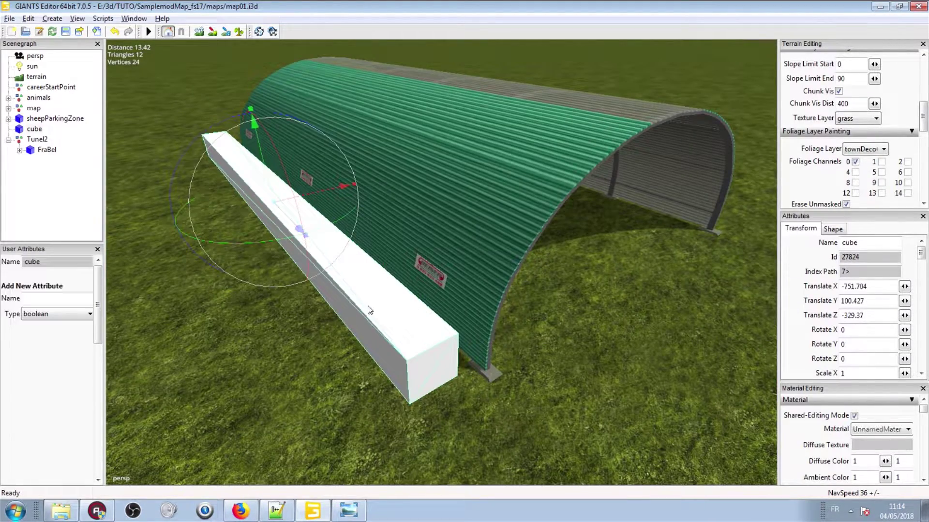
{"action": "left_click_drag", "start_coordinate": [307, 291], "coordinate": [264, 218], "text": "alt"}
{"action": "scroll", "coordinate": [311, 251], "scroll_direction": "up", "scroll_amount": 3}
{"action": "scroll", "coordinate": [311, 251], "scroll_direction": "down", "scroll_amount": 3}
{"action": "middle_click_drag", "start_coordinate": [264, 218], "coordinate": [211, 206], "text": "alt"}
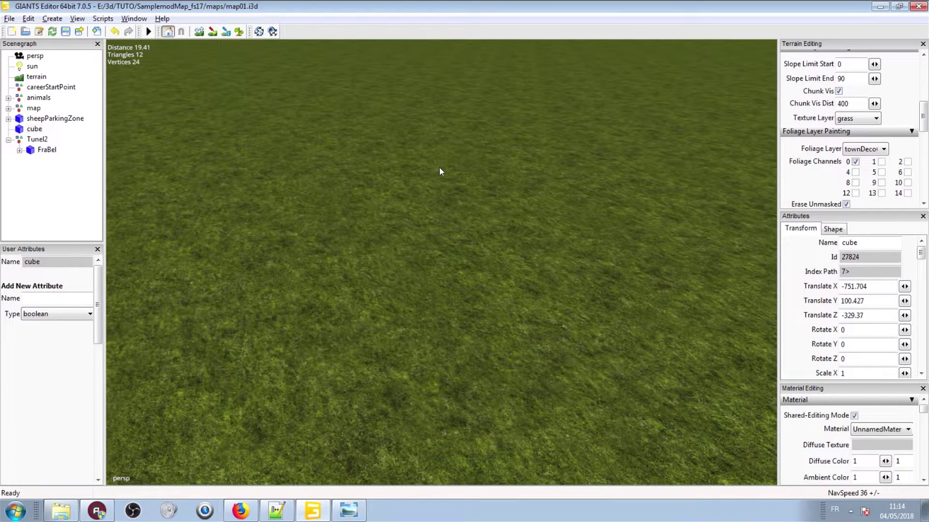
{"action": "middle_click_drag", "start_coordinate": [435, 145], "coordinate": [358, 186]}
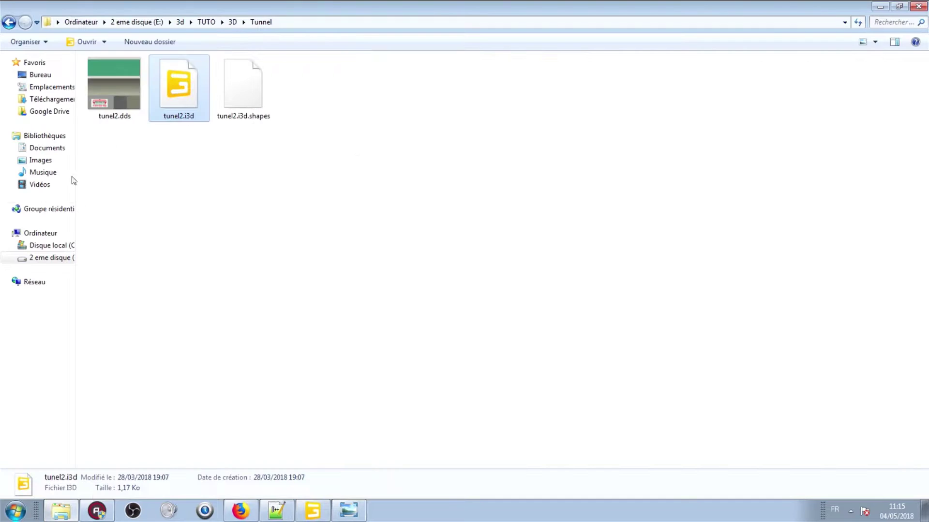
- In the file explorer, open the Steam folder under Program Files (x86) on drive E
{"action": "left_click", "coordinate": [49, 257]}
{"action": "left_click", "coordinate": [182, 320]}
{"action": "scroll", "coordinate": [182, 327], "scroll_direction": "down", "scroll_amount": 7}
{"action": "scroll", "coordinate": [160, 280], "scroll_direction": "down", "scroll_amount": 1}
{"action": "scroll", "coordinate": [152, 228], "scroll_direction": "up", "scroll_amount": 1}
{"action": "double_click", "coordinate": [152, 205]}
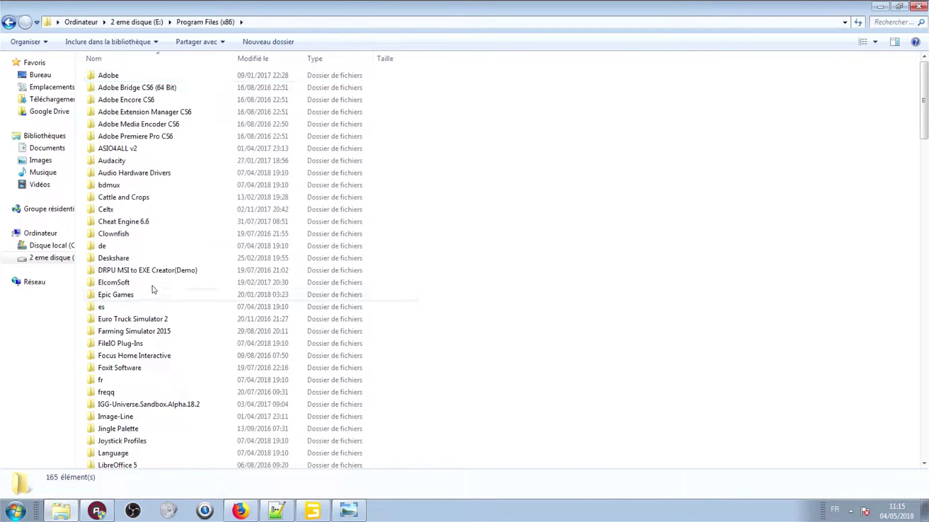
{"action": "left_click", "coordinate": [139, 380]}
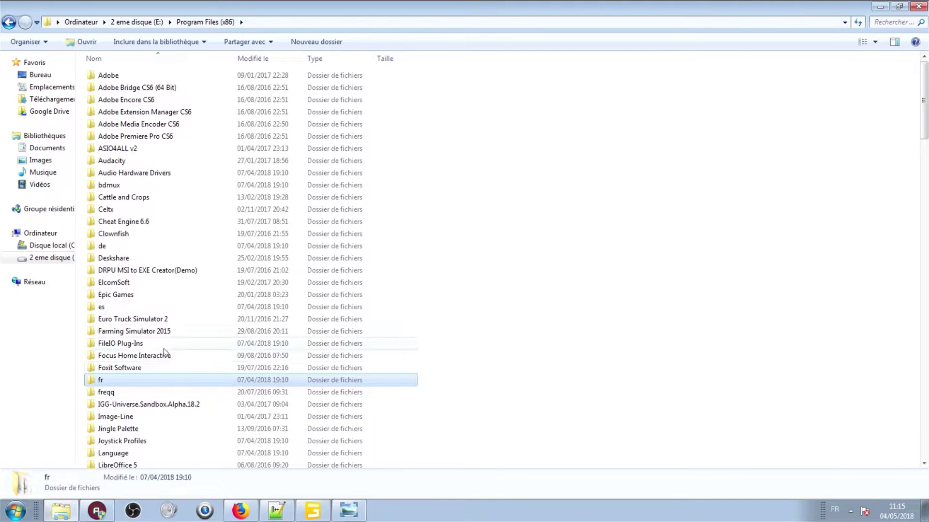
{"action": "scroll", "coordinate": [171, 355], "scroll_direction": "down", "scroll_amount": 4}
{"action": "scroll", "coordinate": [136, 397], "scroll_direction": "down", "scroll_amount": 3}
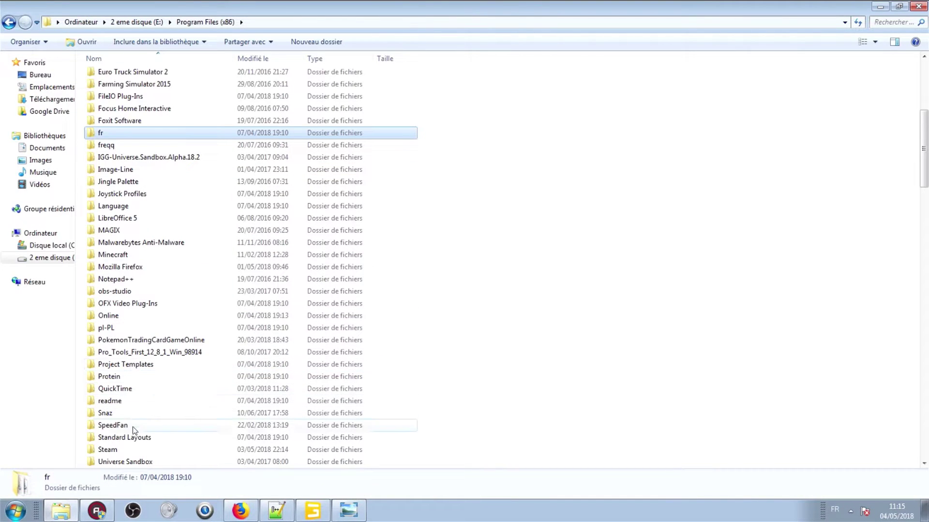
{"action": "double_click", "coordinate": [107, 449]}
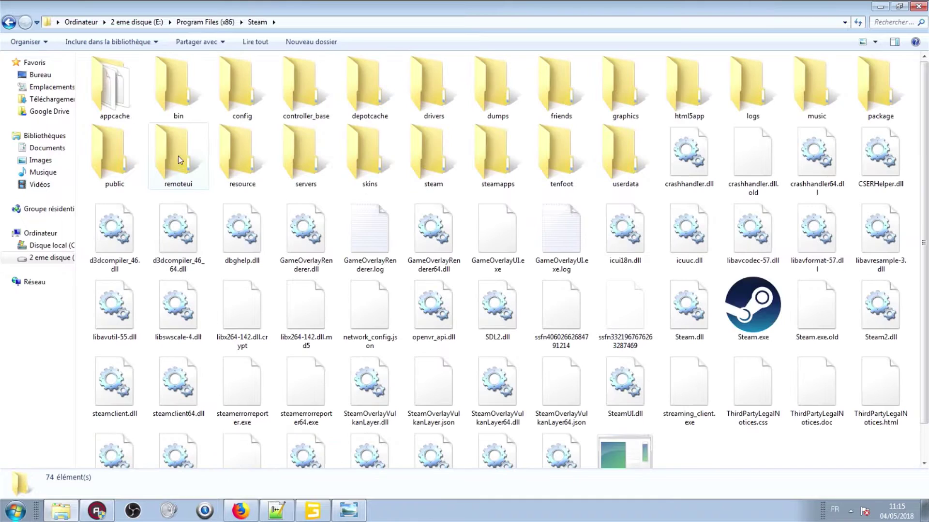
- Open the data folder of Farming Simulator 17 inside steamapps\common
{"action": "double_click", "coordinate": [512, 151]}
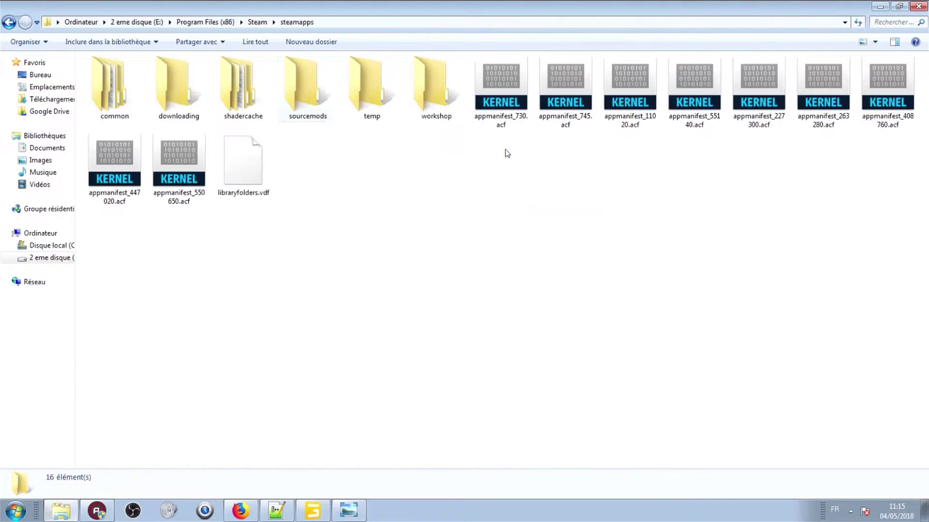
{"action": "double_click", "coordinate": [130, 92]}
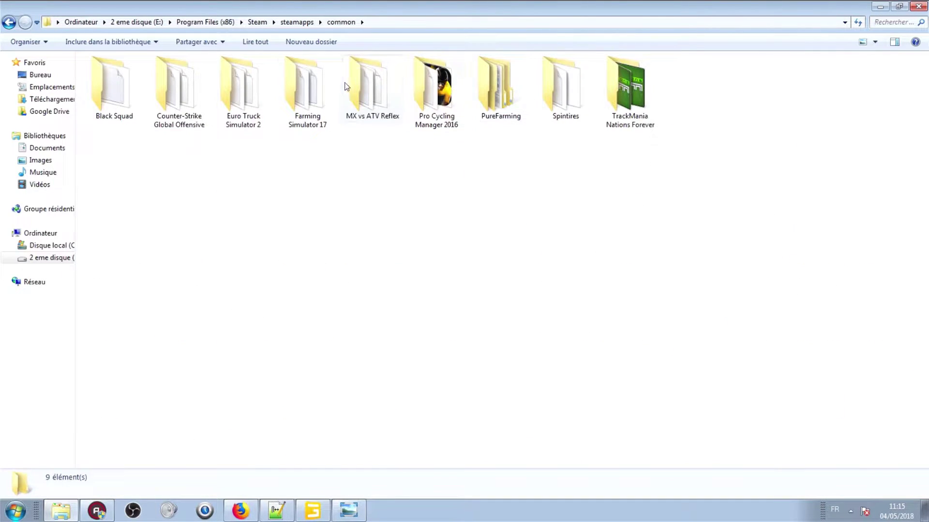
{"action": "double_click", "coordinate": [307, 89]}
{"action": "double_click", "coordinate": [180, 92]}
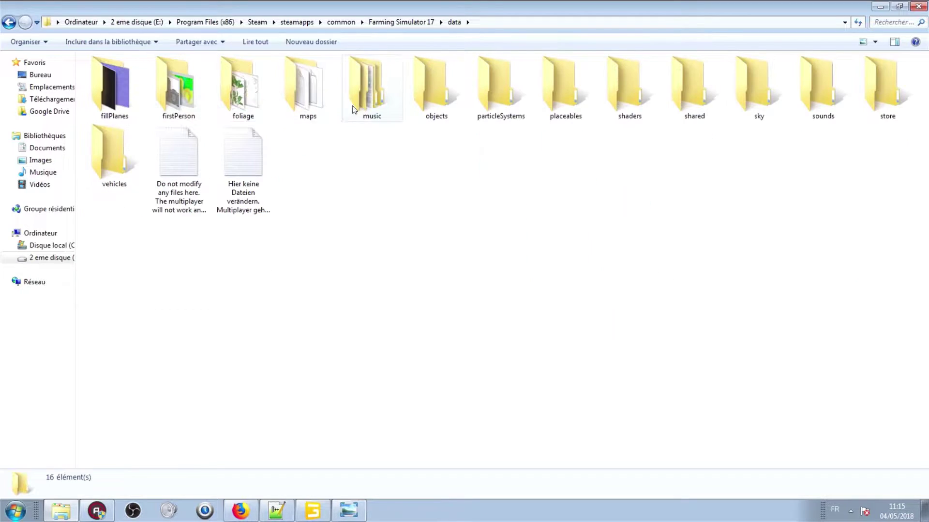
- Look through the game's objects folder, and browse to the cutters folder under vehicles
{"action": "double_click", "coordinate": [450, 90]}
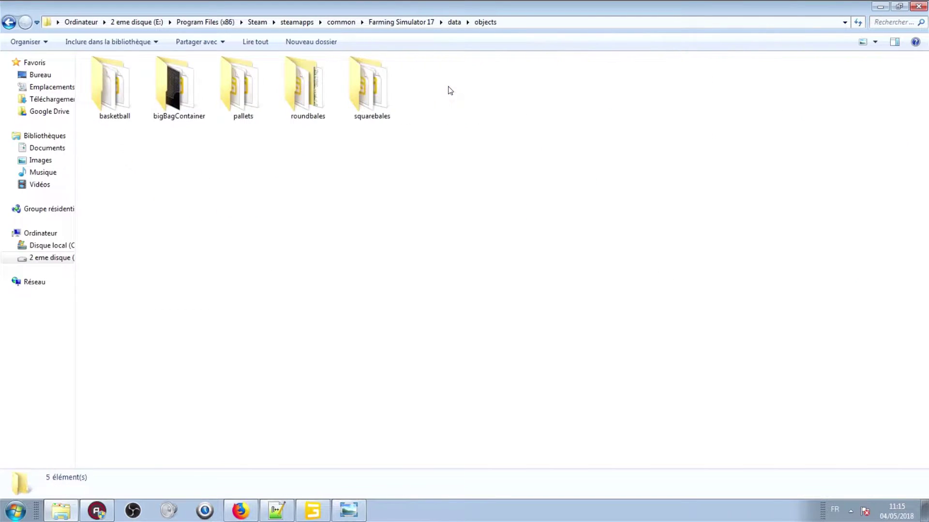
{"action": "left_click", "coordinate": [8, 23]}
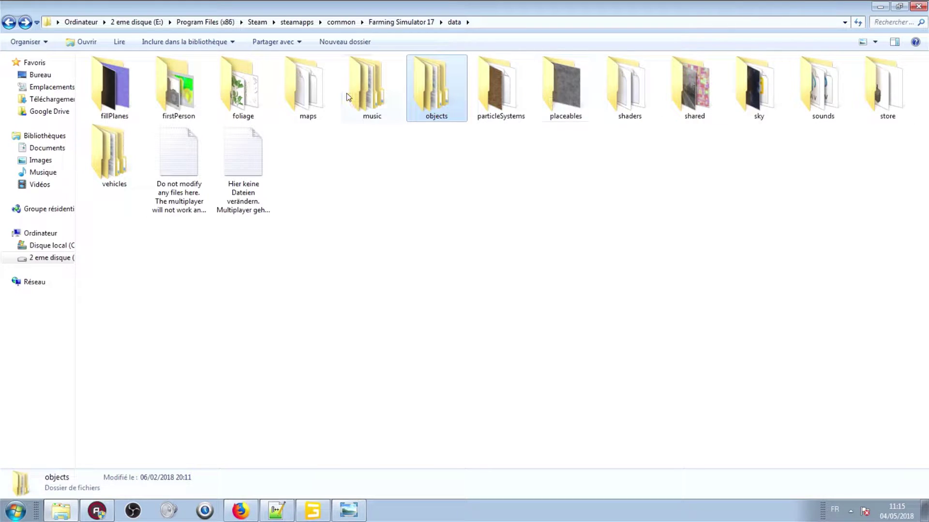
{"action": "double_click", "coordinate": [109, 153]}
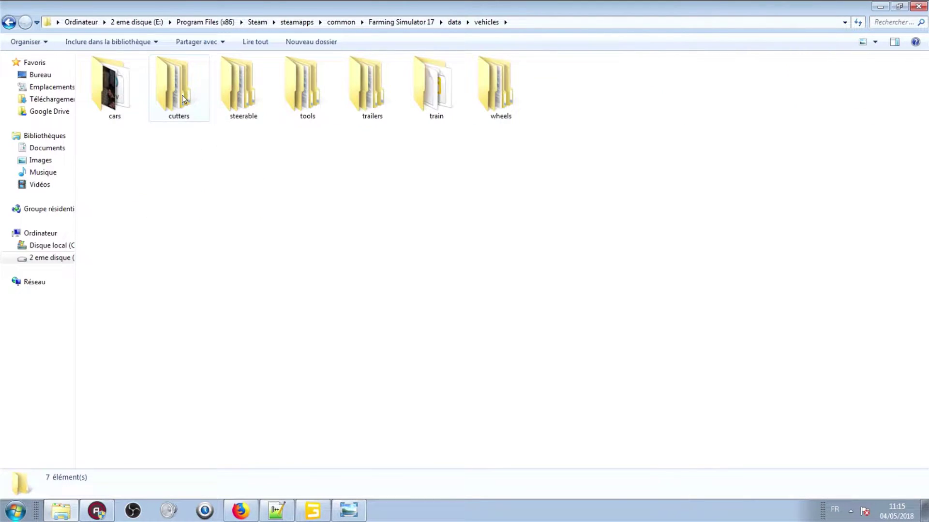
{"action": "double_click", "coordinate": [183, 95]}
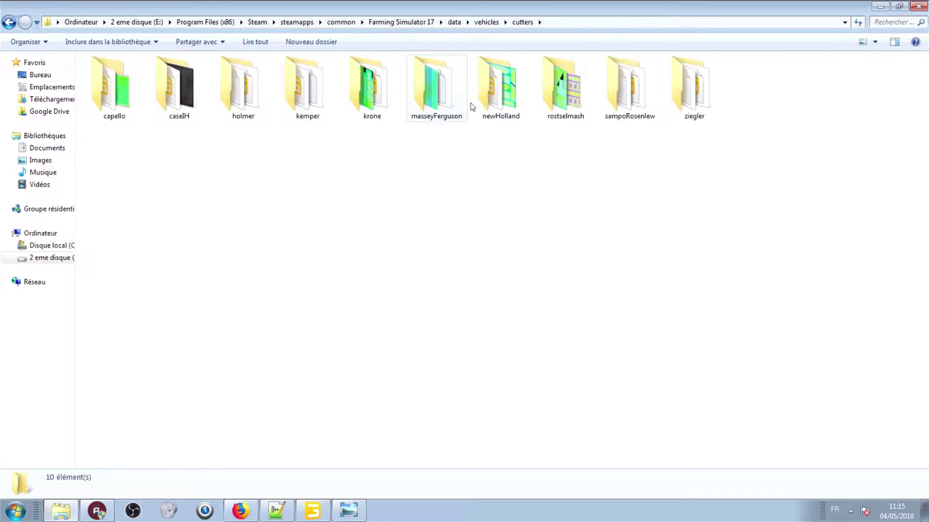
- Try importing newHolland130FB.i3d from the newHolland cutters folder, place it on the grass, and delete it
{"action": "double_click", "coordinate": [493, 93]}
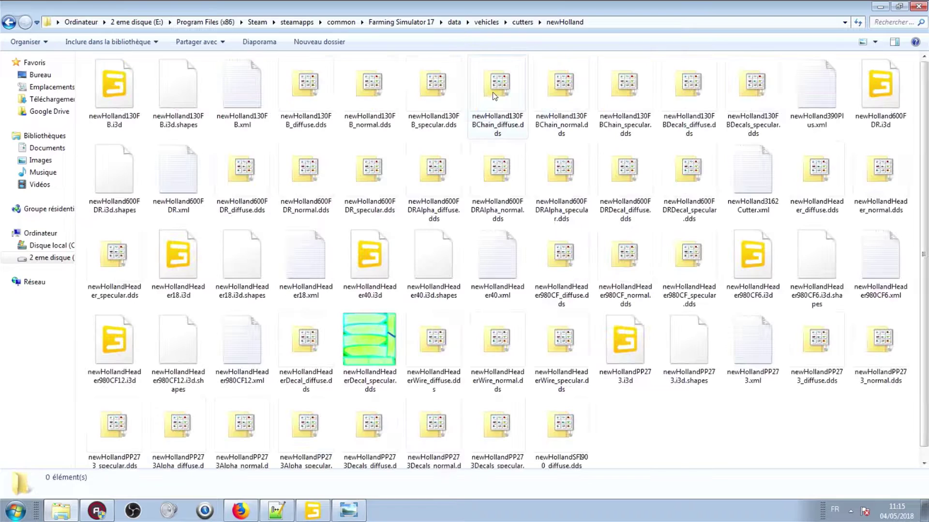
{"action": "left_click_drag", "start_coordinate": [114, 84], "coordinate": [334, 207]}
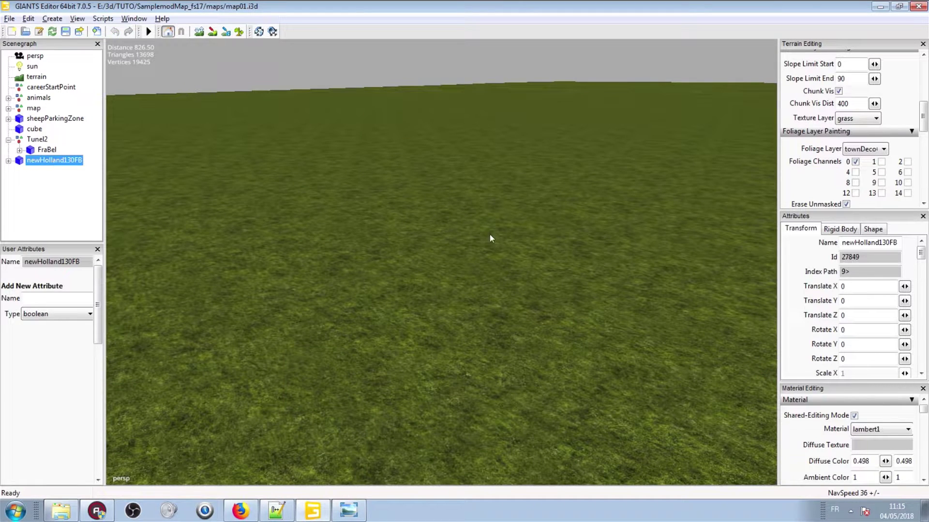
{"action": "key", "text": "ctrl+b"}
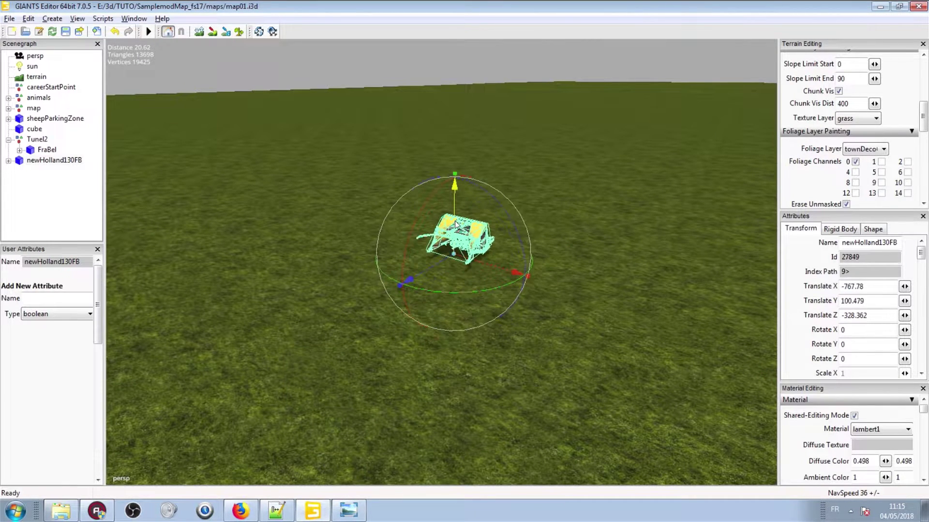
{"action": "key", "text": "Delete"}
- Import newHollandPP273.i3d from the newHolland folder and place it on the grass at about X -768.559, Z -325.514
{"action": "left_click", "coordinate": [92, 515]}
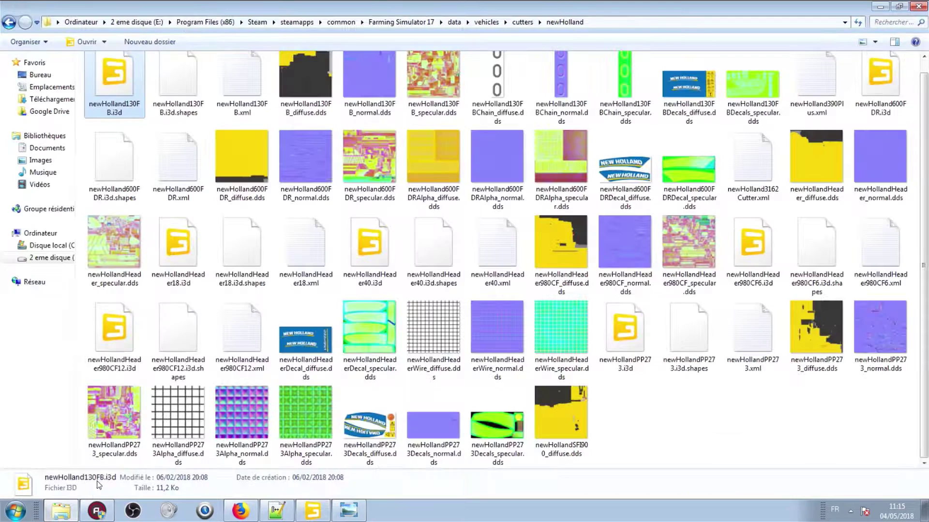
{"action": "left_click_drag", "start_coordinate": [599, 322], "coordinate": [89, 193]}
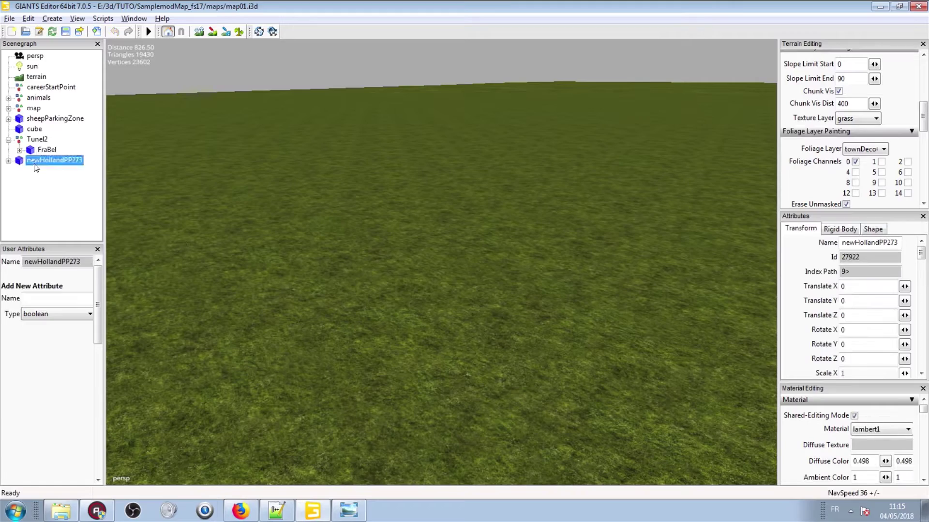
{"action": "key", "text": "ctrl+b"}
{"action": "scroll", "coordinate": [397, 276], "scroll_direction": "up", "scroll_amount": 5}
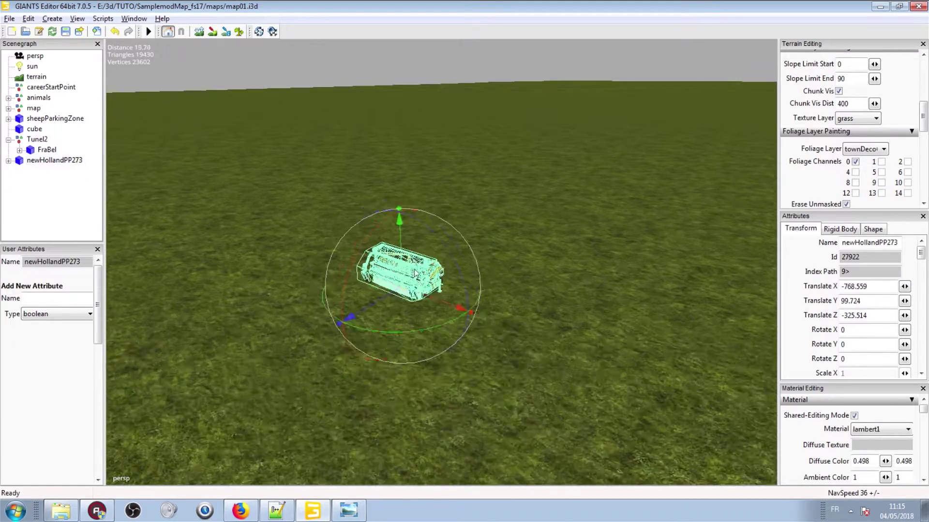
{"action": "left_click_drag", "start_coordinate": [445, 257], "coordinate": [458, 277], "text": "alt"}
{"action": "scroll", "coordinate": [457, 276], "scroll_direction": "down", "scroll_amount": 3}
- Create a cube primitive and place it on the ground in front of the New Holland header, at about X -768.552, Z -324.309
{"action": "left_click", "coordinate": [664, 247]}
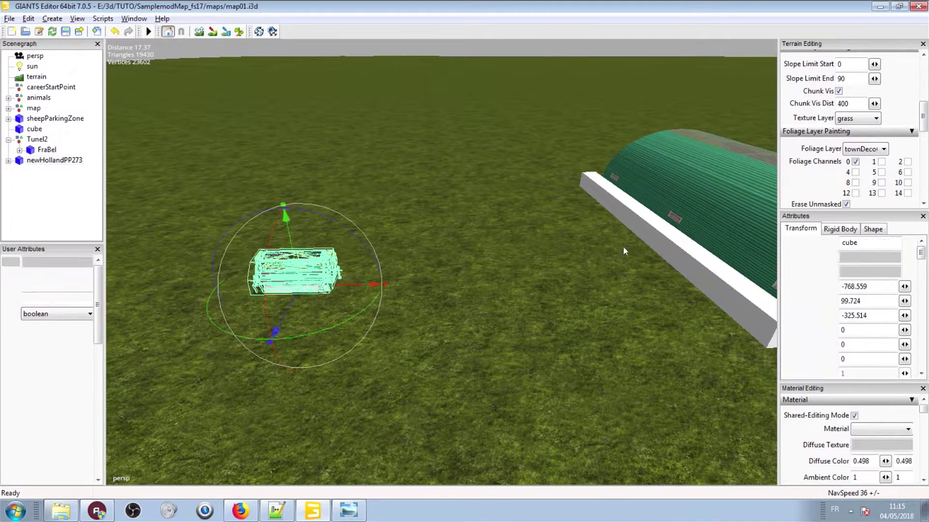
{"action": "key", "text": "ctrl+shift+m"}
{"action": "scroll", "coordinate": [486, 225], "scroll_direction": "down", "scroll_amount": 3}
{"action": "left_click_drag", "start_coordinate": [485, 225], "coordinate": [516, 236], "text": "alt"}
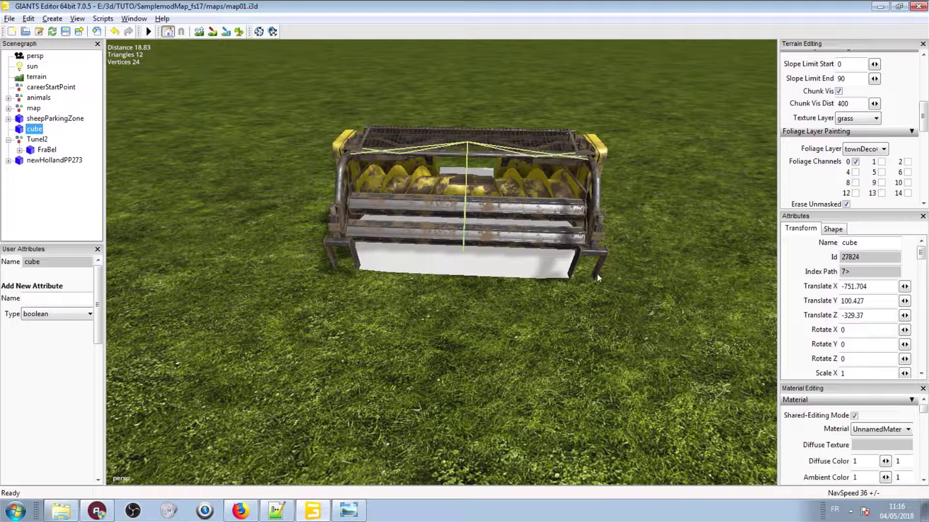
{"action": "left_click", "coordinate": [47, 19]}
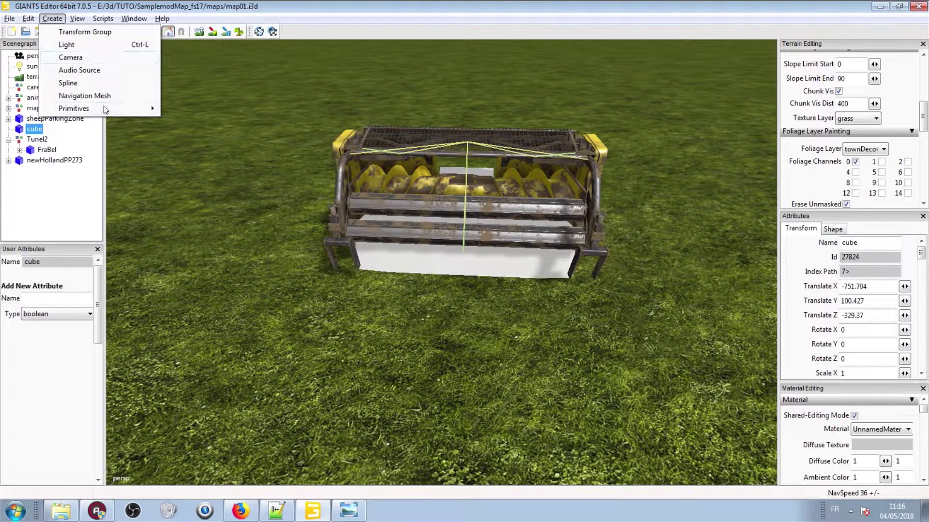
{"action": "mouse_move", "coordinate": [103, 108]}
{"action": "left_click", "coordinate": [166, 108]}
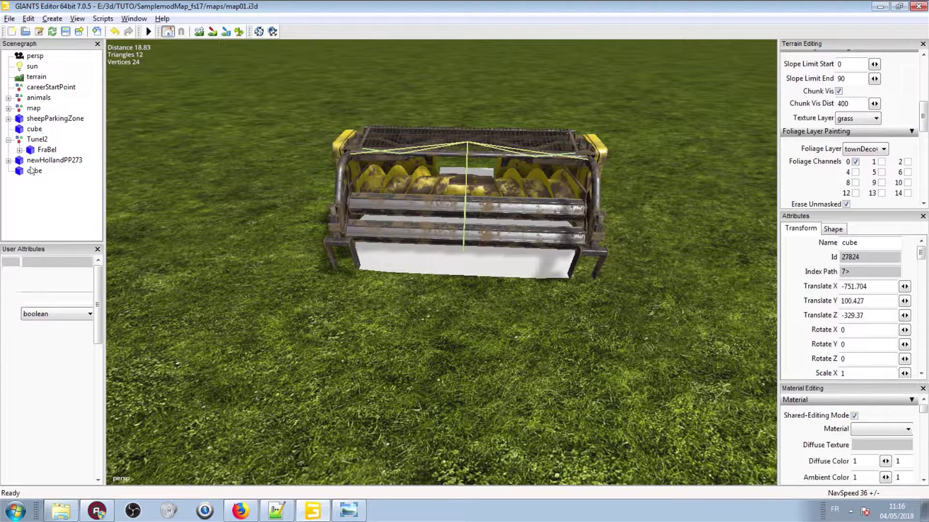
{"action": "key", "text": "ctrl+b"}
{"action": "left_click", "coordinate": [460, 310]}
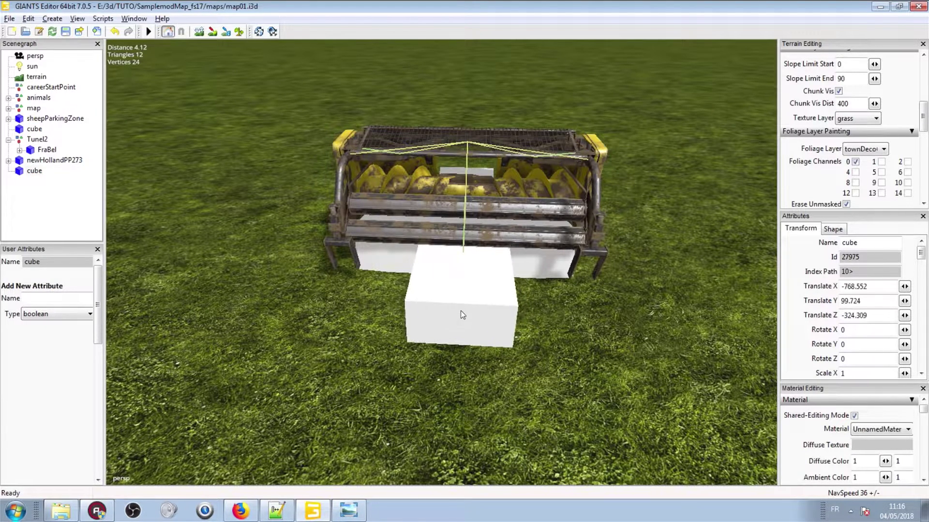
- Stretch the cube along X to a scale of about 2.998 to match the header's width, and rename it cube 3m
{"action": "left_click_drag", "start_coordinate": [541, 314], "coordinate": [828, 311]}
{"action": "left_click_drag", "start_coordinate": [726, 311], "coordinate": [306, 228], "text": "alt"}
{"action": "middle_click_drag", "start_coordinate": [307, 228], "coordinate": [326, 239], "text": "alt"}
{"action": "right_click_drag", "start_coordinate": [326, 239], "coordinate": [396, 270], "text": "alt"}
{"action": "left_click_drag", "start_coordinate": [395, 270], "coordinate": [497, 271], "text": "alt"}
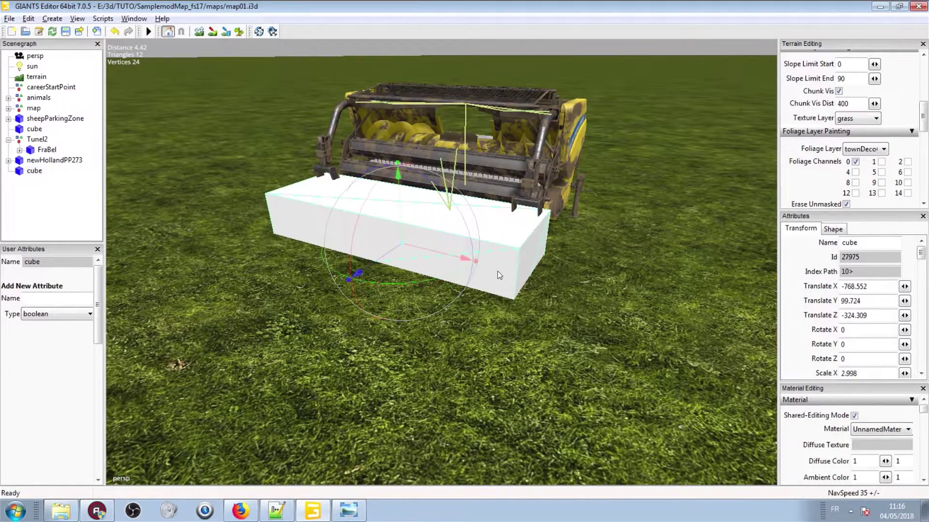
{"action": "key", "text": "minus"}
{"action": "middle_click_drag", "start_coordinate": [466, 185], "coordinate": [600, 248], "text": "alt"}
{"action": "right_click_drag", "start_coordinate": [599, 247], "coordinate": [611, 222]}
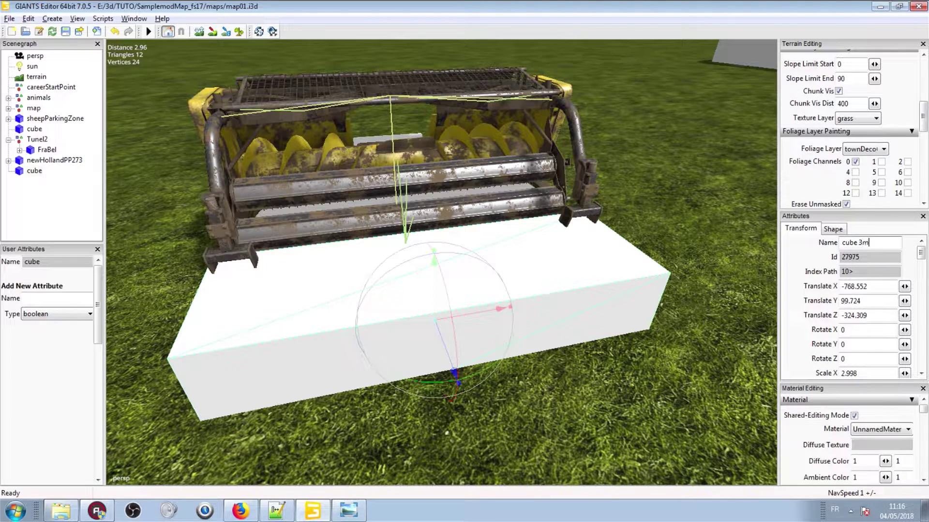
{"action": "left_click_drag", "start_coordinate": [489, 217], "coordinate": [373, 185], "text": "alt"}
- Duplicate the 3 m cube and shift the copy along X to about -765.556, end to end with the original
{"action": "key", "text": "ctrl+d"}
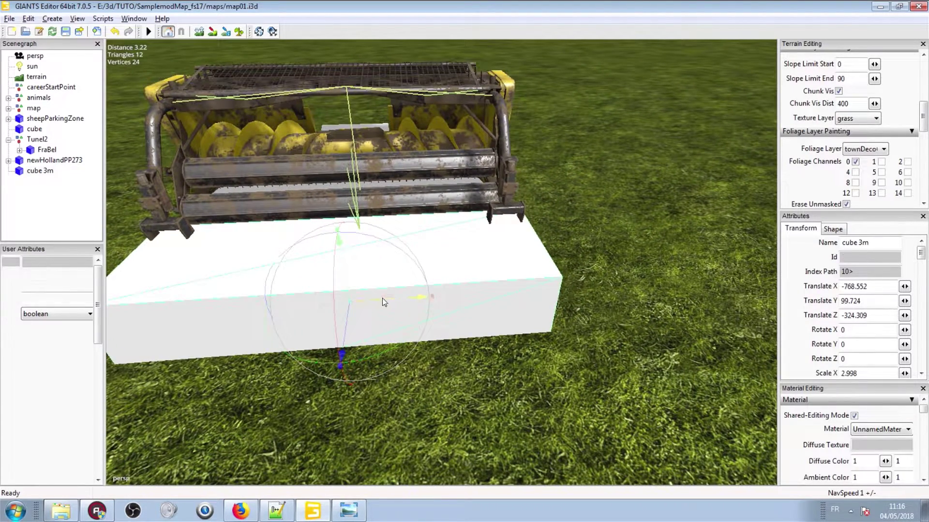
{"action": "left_click_drag", "start_coordinate": [382, 298], "coordinate": [716, 266]}
{"action": "left_click_drag", "start_coordinate": [792, 246], "coordinate": [789, 246]}
{"action": "scroll", "coordinate": [571, 240], "scroll_direction": "down", "scroll_amount": 2}
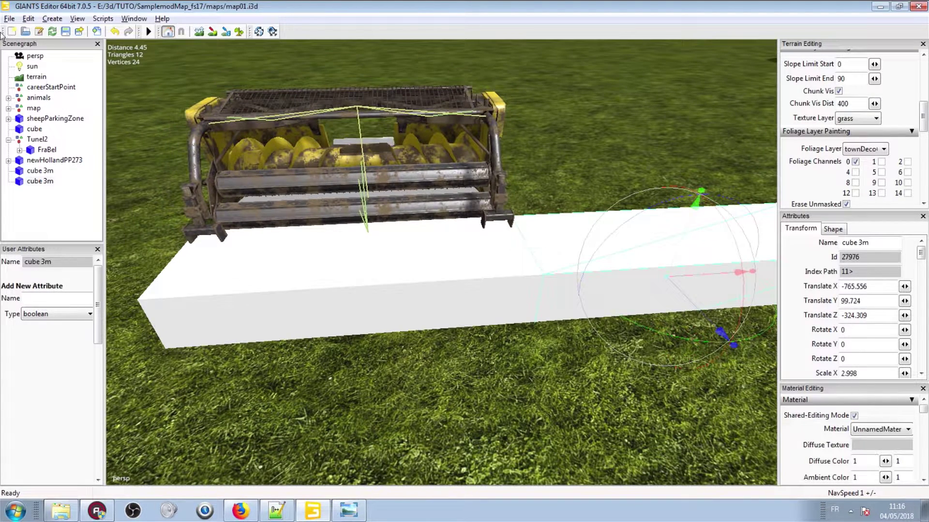
- Create another cube primitive and place it on the ground in front of the two 3 m cubes
{"action": "left_click", "coordinate": [50, 20]}
{"action": "mouse_move", "coordinate": [77, 109]}
{"action": "left_click", "coordinate": [194, 108]}
{"action": "left_click", "coordinate": [34, 192]}
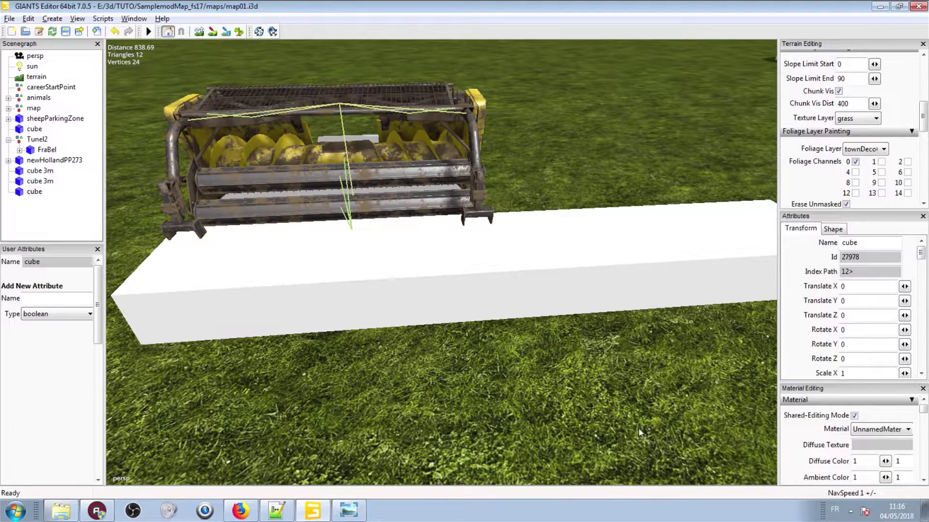
{"action": "key", "text": "ctrl+b"}
{"action": "left_click", "coordinate": [542, 381]}
{"action": "scroll", "coordinate": [518, 398], "scroll_direction": "down", "scroll_amount": 2}
- Stretch the new cube along X to a scale of about 5.966, spanning both 3 m cubes, and rename it cube 6m
{"action": "left_click_drag", "start_coordinate": [610, 356], "coordinate": [750, 347]}
{"action": "middle_click_drag", "start_coordinate": [483, 221], "coordinate": [141, 246], "text": "alt"}
{"action": "middle_click_drag", "start_coordinate": [367, 253], "coordinate": [590, 206], "text": "alt"}
{"action": "scroll", "coordinate": [209, 267], "scroll_direction": "down", "scroll_amount": 2}
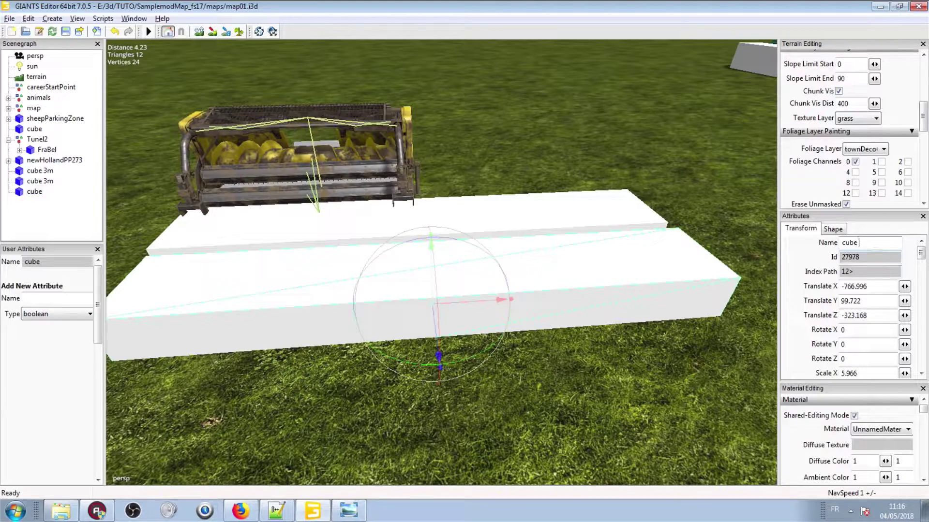
{"action": "middle_click_drag", "start_coordinate": [194, 144], "coordinate": [582, 166]}
{"action": "left_click_drag", "start_coordinate": [581, 166], "coordinate": [600, 160], "text": "alt"}
- Delete the newHollandPP273 header and one of the two 3 m cubes, keeping the one at the 6 m cube's starting end
{"action": "left_click", "coordinate": [435, 169]}
{"action": "left_click_drag", "start_coordinate": [436, 169], "coordinate": [62, 149], "text": "alt"}
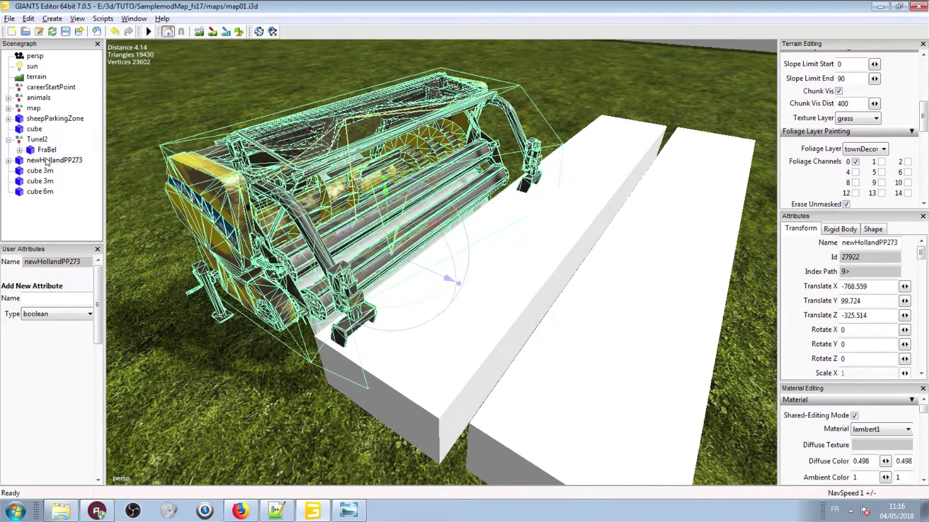
{"action": "key", "text": "Delete"}
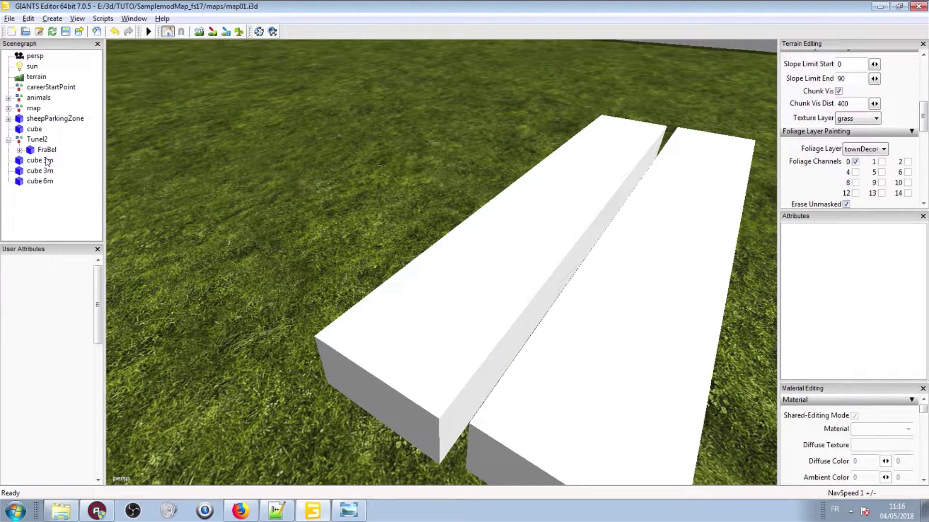
{"action": "scroll", "coordinate": [416, 245], "scroll_direction": "down", "scroll_amount": 2}
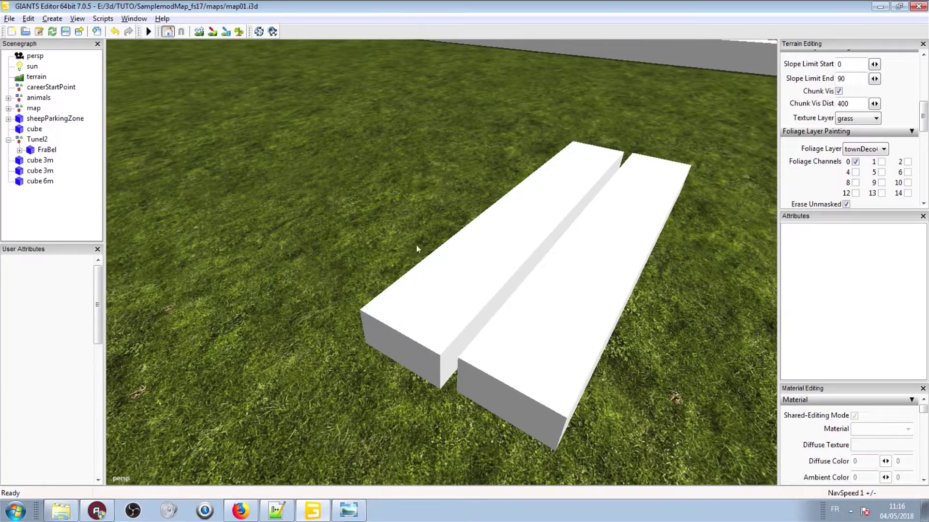
{"action": "left_click", "coordinate": [571, 185]}
{"action": "key", "text": "Delete"}
{"action": "left_click_drag", "start_coordinate": [531, 208], "coordinate": [77, 291], "text": "alt"}
{"action": "scroll", "coordinate": [364, 372], "scroll_direction": "down", "scroll_amount": 3}
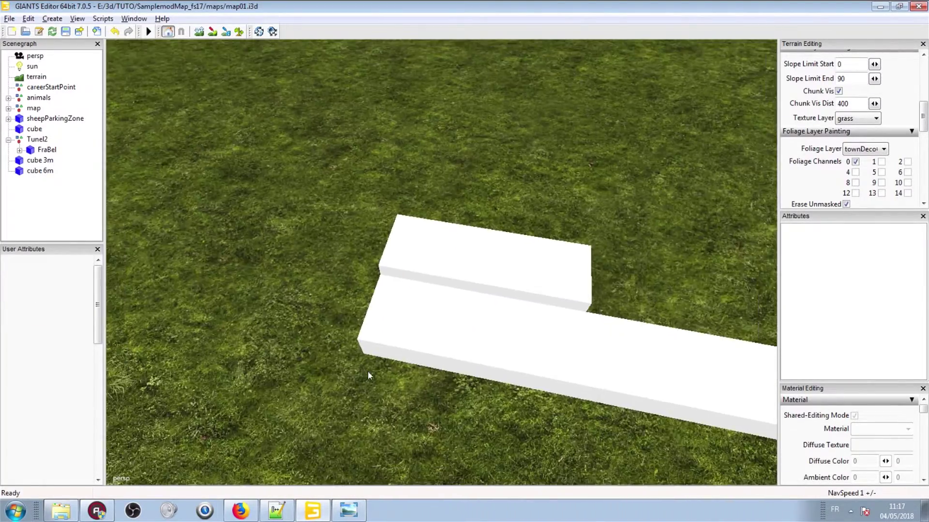
{"action": "left_click_drag", "start_coordinate": [365, 372], "coordinate": [822, 276], "text": "alt"}
{"action": "middle_click_drag", "start_coordinate": [823, 277], "coordinate": [583, 220], "text": "alt"}
{"action": "right_click_drag", "start_coordinate": [583, 220], "coordinate": [111, 387], "text": "alt"}
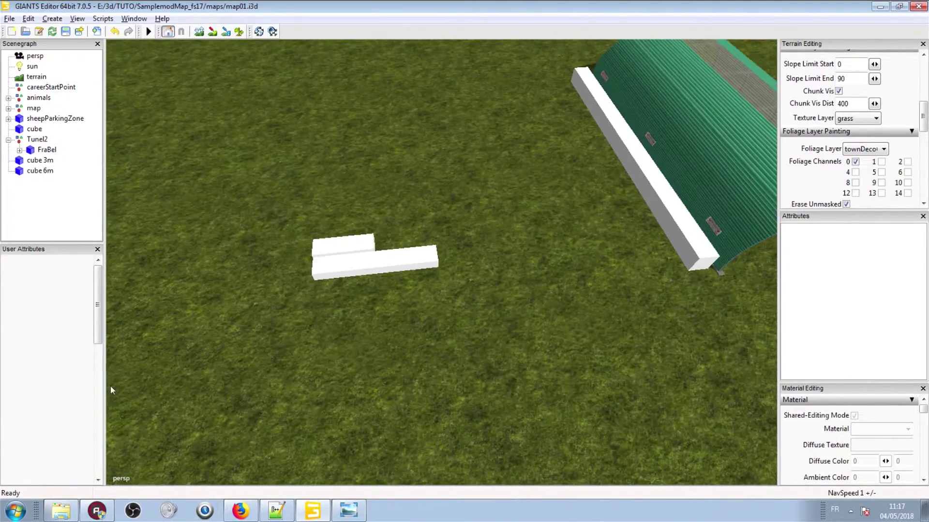
- Move the long beam from the tunnel wall to beside the 6 m cube and rotate it to run roughly parallel, with Rotate Y about 88.184
{"action": "left_click", "coordinate": [659, 190]}
{"action": "left_click_drag", "start_coordinate": [630, 191], "coordinate": [612, 187], "text": "alt"}
{"action": "right_click_drag", "start_coordinate": [612, 188], "coordinate": [370, 178]}
{"action": "right_click_drag", "start_coordinate": [501, 131], "coordinate": [311, 357]}
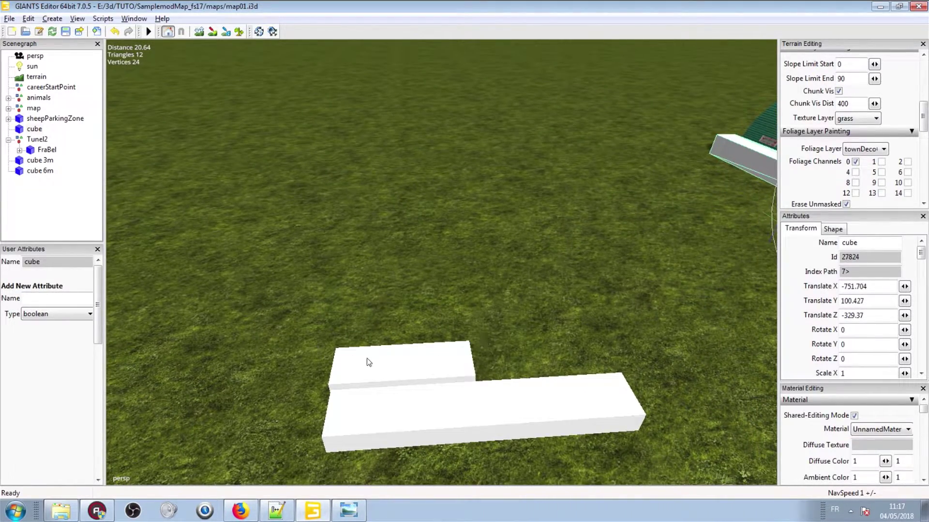
{"action": "left_click_drag", "start_coordinate": [365, 364], "coordinate": [482, 355], "text": "alt"}
{"action": "right_click_drag", "start_coordinate": [359, 353], "coordinate": [426, 307]}
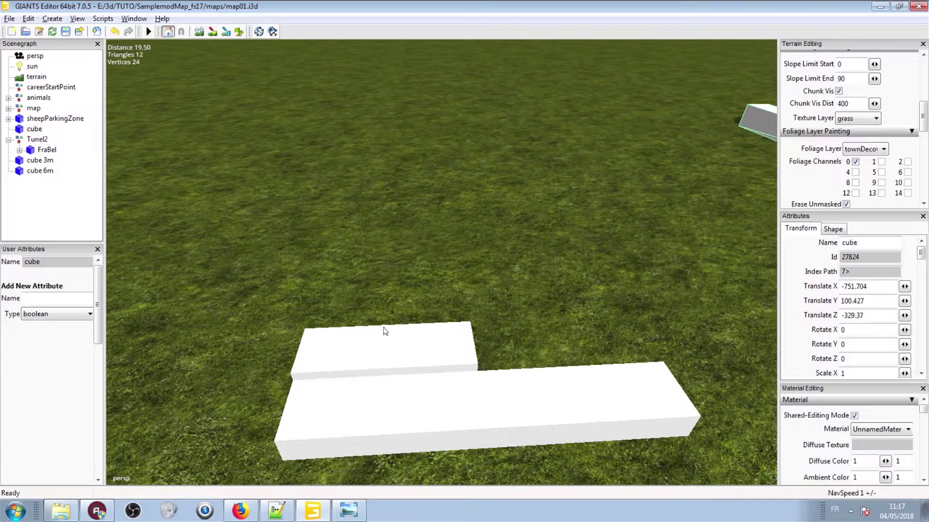
{"action": "right_click_drag", "start_coordinate": [386, 330], "coordinate": [380, 346]}
{"action": "left_click_drag", "start_coordinate": [336, 334], "coordinate": [435, 236], "text": "alt"}
{"action": "left_click_drag", "start_coordinate": [507, 226], "coordinate": [238, 288], "text": "alt"}
{"action": "right_click_drag", "start_coordinate": [239, 292], "coordinate": [490, 337]}
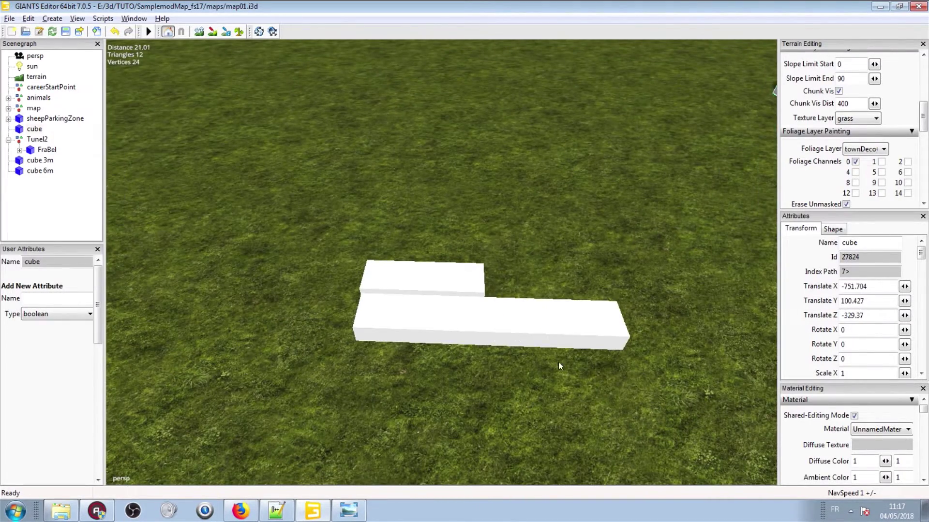
{"action": "key", "text": "ctrl+b"}
{"action": "left_click", "coordinate": [486, 358]}
{"action": "scroll", "coordinate": [482, 385], "scroll_direction": "down", "scroll_amount": 2}
{"action": "left_click_drag", "start_coordinate": [450, 432], "coordinate": [539, 378]}
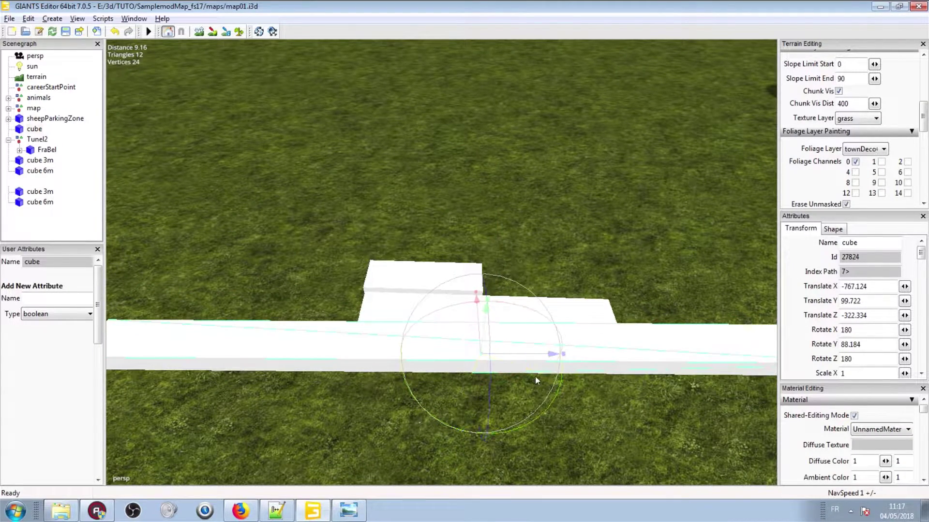
- Pull the long beam away from the 6 m cube and slide it lengthwise to about X -761.352, Z -321.128
{"action": "left_click_drag", "start_coordinate": [479, 335], "coordinate": [477, 402]}
{"action": "left_click_drag", "start_coordinate": [477, 402], "coordinate": [591, 358], "text": "alt"}
{"action": "right_click_drag", "start_coordinate": [591, 359], "coordinate": [177, 393]}
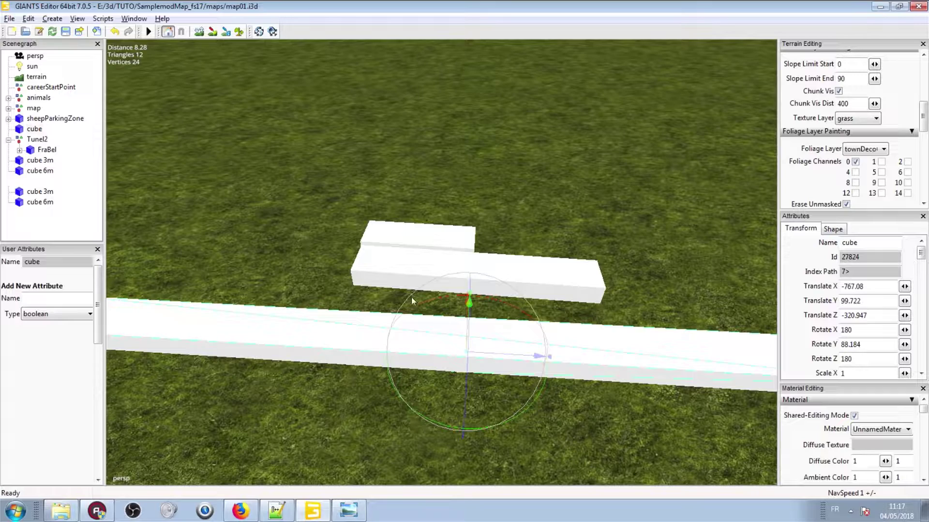
{"action": "right_click_drag", "start_coordinate": [400, 280], "coordinate": [293, 233]}
{"action": "right_click_drag", "start_coordinate": [359, 262], "coordinate": [426, 313]}
{"action": "left_click", "coordinate": [657, 316]}
{"action": "left_click", "coordinate": [382, 313]}
{"action": "left_click_drag", "start_coordinate": [382, 313], "coordinate": [641, 285], "text": "alt"}
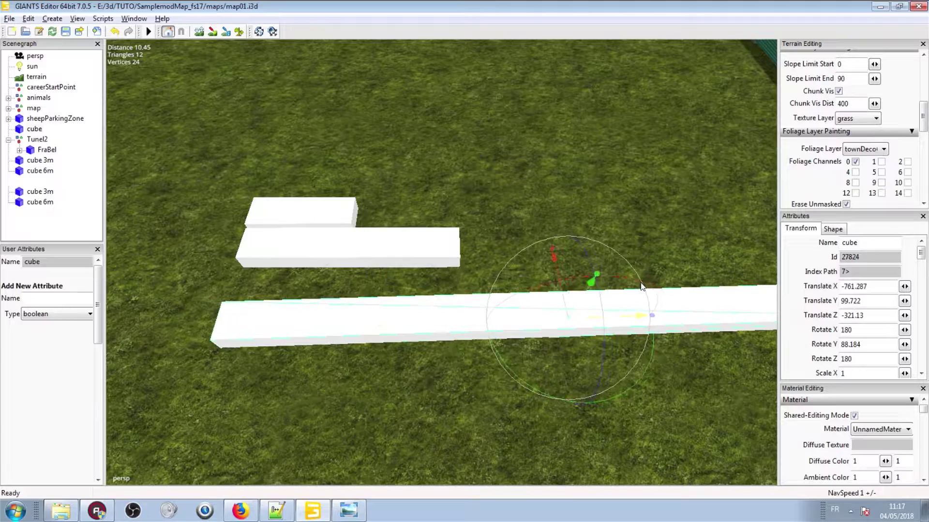
{"action": "scroll", "coordinate": [337, 377], "scroll_direction": "down", "scroll_amount": 3}
{"action": "middle_click_drag", "start_coordinate": [561, 307], "coordinate": [468, 312], "text": "alt"}
{"action": "scroll", "coordinate": [530, 189], "scroll_direction": "down", "scroll_amount": 2}
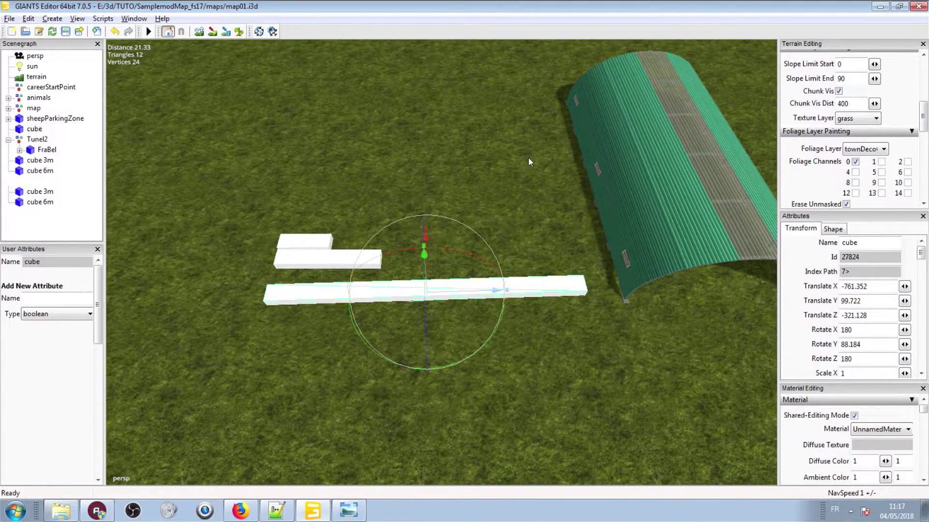
- Rotate the long beam to about 89.62 on Y and move it against the 6 m cube at about Z -321.963
{"action": "right_click_drag", "start_coordinate": [528, 161], "coordinate": [502, 275]}
{"action": "left_click_drag", "start_coordinate": [472, 345], "coordinate": [464, 350]}
{"action": "left_click_drag", "start_coordinate": [495, 259], "coordinate": [492, 244]}
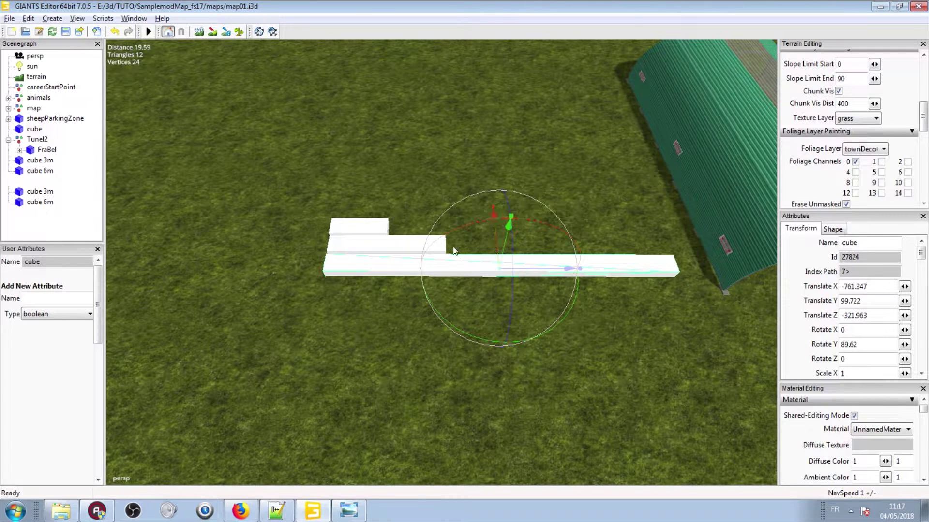
- Duplicate the 6 m cube twice and line the copies up end to end along X to compare against the long beam
{"action": "left_click", "coordinate": [377, 251]}
{"action": "key", "text": "ctrl+d"}
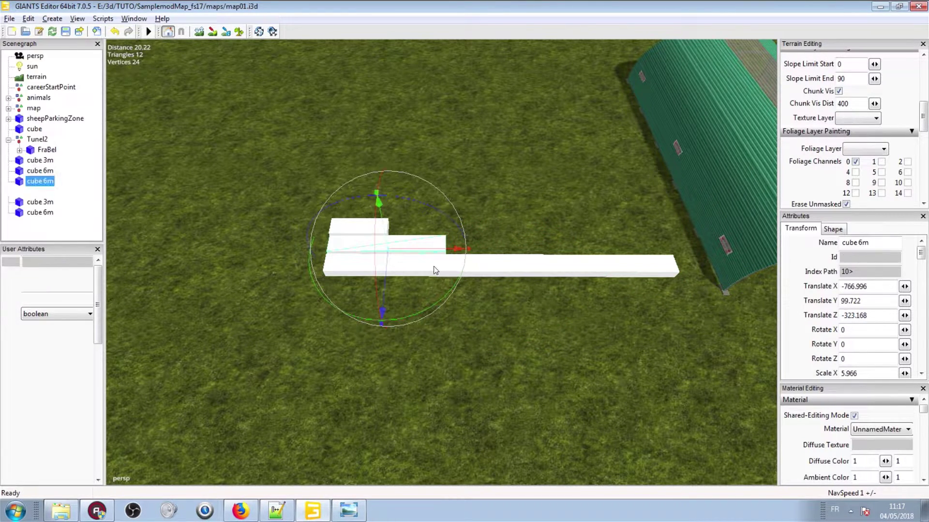
{"action": "left_click_drag", "start_coordinate": [457, 248], "coordinate": [682, 249]}
{"action": "key", "text": "ctrl+d"}
{"action": "middle_click_drag", "start_coordinate": [381, 258], "coordinate": [266, 265], "text": "alt"}
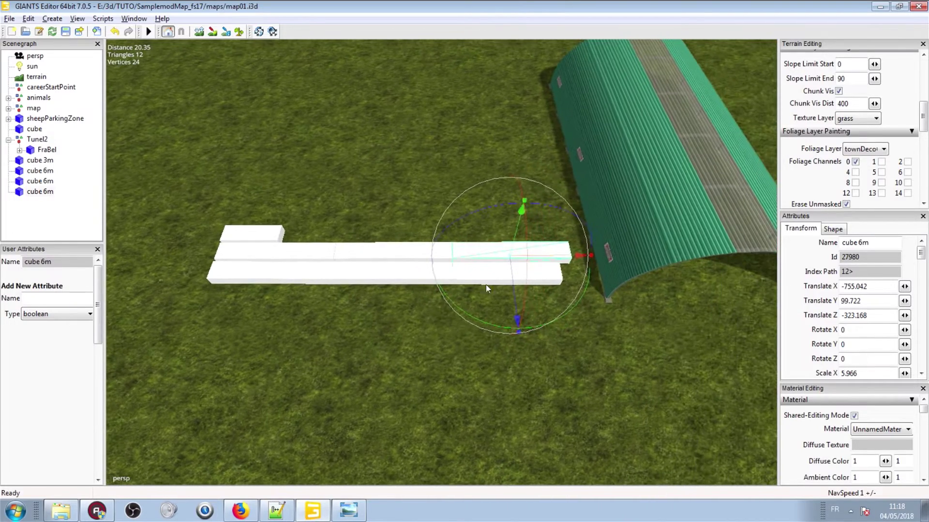
{"action": "scroll", "coordinate": [561, 276], "scroll_direction": "up", "scroll_amount": 3}
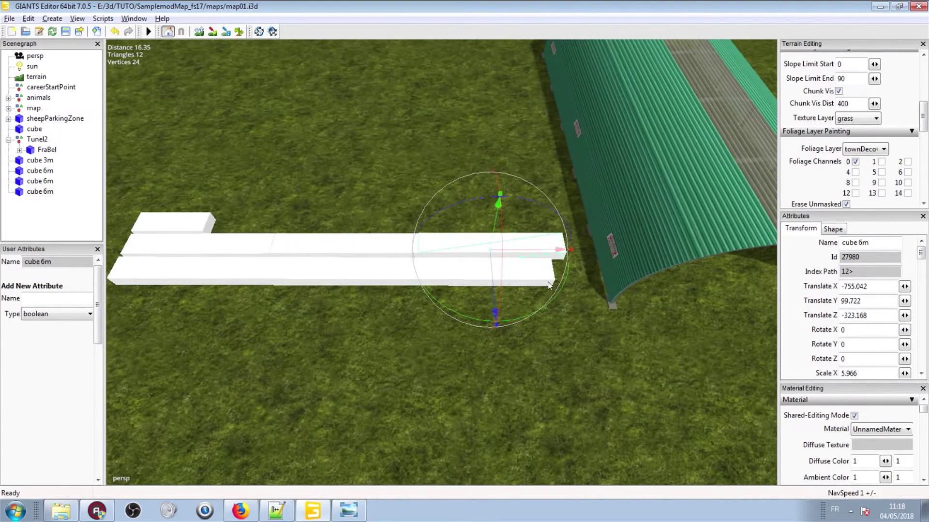
{"action": "scroll", "coordinate": [628, 227], "scroll_direction": "down", "scroll_amount": 2}
- Delete the two duplicated 6 m cubes and select the long beam
{"action": "left_click", "coordinate": [396, 240]}
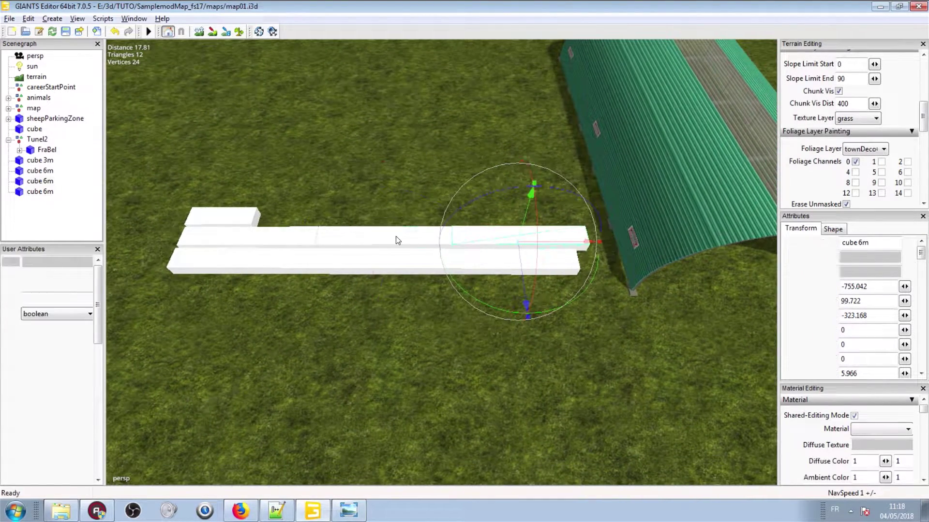
{"action": "key", "text": "Delete"}
{"action": "left_click", "coordinate": [536, 240]}
{"action": "key", "text": "Delete"}
{"action": "right_click_drag", "start_coordinate": [433, 224], "coordinate": [416, 262]}
{"action": "left_click", "coordinate": [416, 261]}
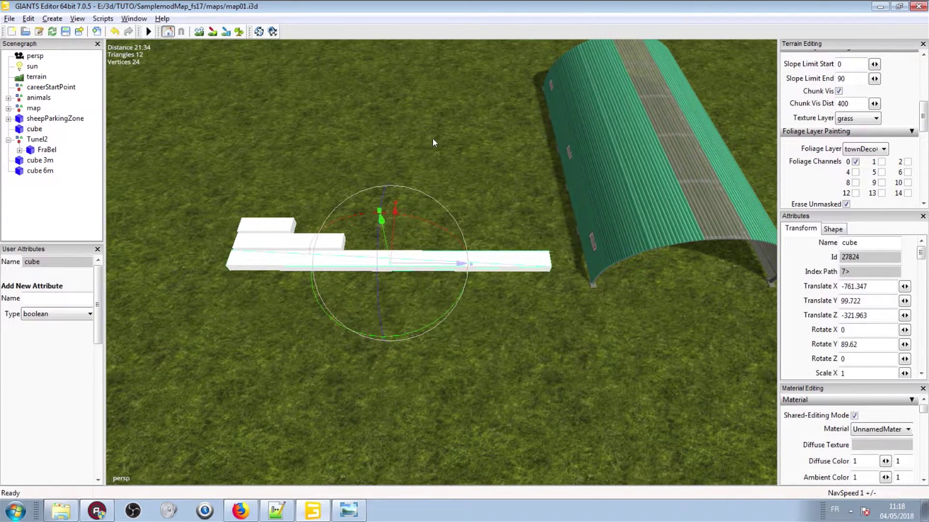
- Slide the long beam lengthwise past the shorter cubes to about X -769.47, Z -322.017
{"action": "scroll", "coordinate": [200, 355], "scroll_direction": "down", "scroll_amount": 2}
{"action": "middle_click_drag", "start_coordinate": [361, 291], "coordinate": [365, 249], "text": "alt"}
{"action": "scroll", "coordinate": [475, 289], "scroll_direction": "down", "scroll_amount": 4}
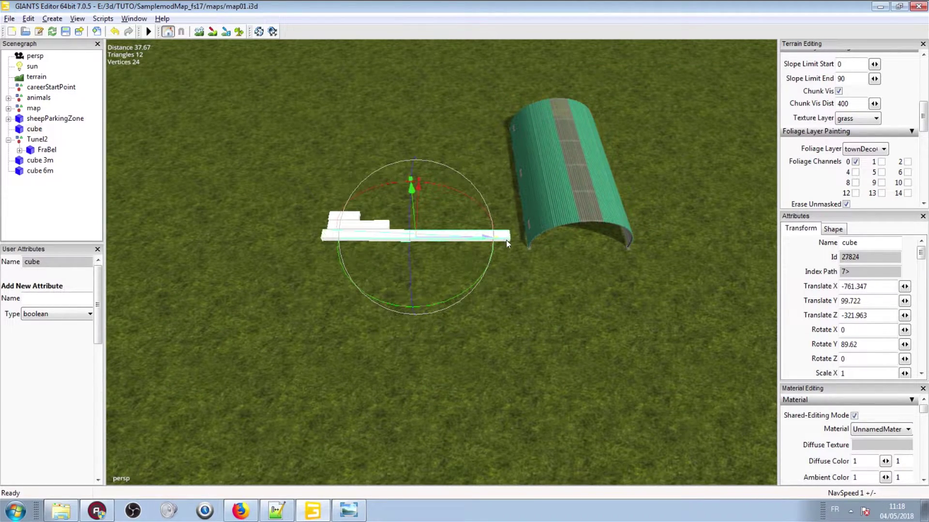
{"action": "right_click_drag", "start_coordinate": [341, 276], "coordinate": [508, 146], "text": "alt"}
{"action": "middle_click_drag", "start_coordinate": [358, 271], "coordinate": [353, 300], "text": "alt"}
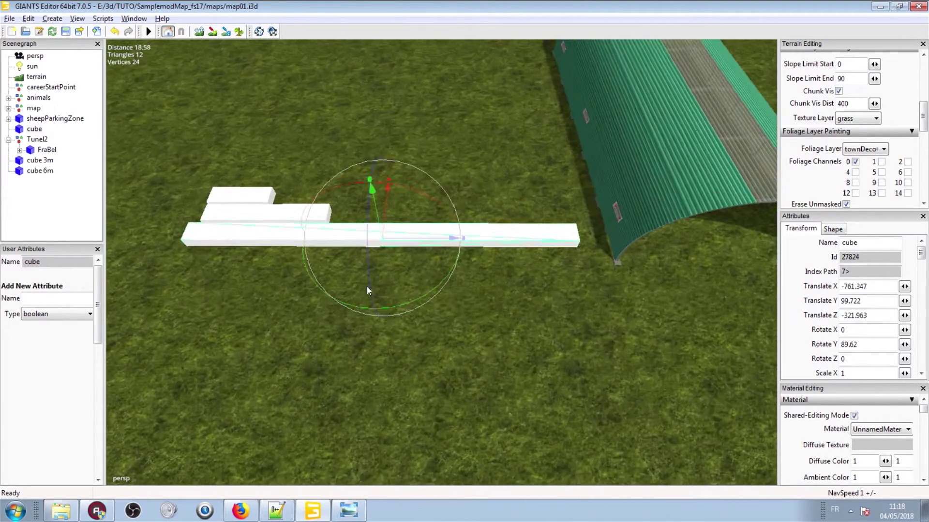
{"action": "right_click_drag", "start_coordinate": [353, 301], "coordinate": [446, 209], "text": "alt"}
{"action": "left_click_drag", "start_coordinate": [444, 229], "coordinate": [455, 228]}
{"action": "right_click_drag", "start_coordinate": [556, 242], "coordinate": [266, 386], "text": "alt"}
{"action": "left_click_drag", "start_coordinate": [427, 250], "coordinate": [385, 385]}
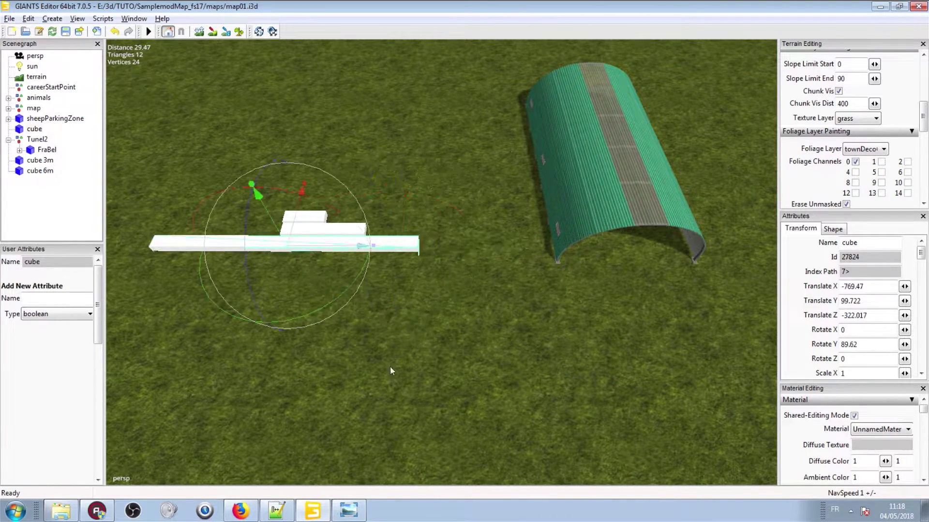
{"action": "right_click_drag", "start_coordinate": [160, 324], "coordinate": [29, 365], "text": "alt"}
{"action": "middle_click_drag", "start_coordinate": [435, 218], "coordinate": [547, 179], "text": "alt"}
{"action": "left_click_drag", "start_coordinate": [546, 179], "coordinate": [400, 205], "text": "alt"}
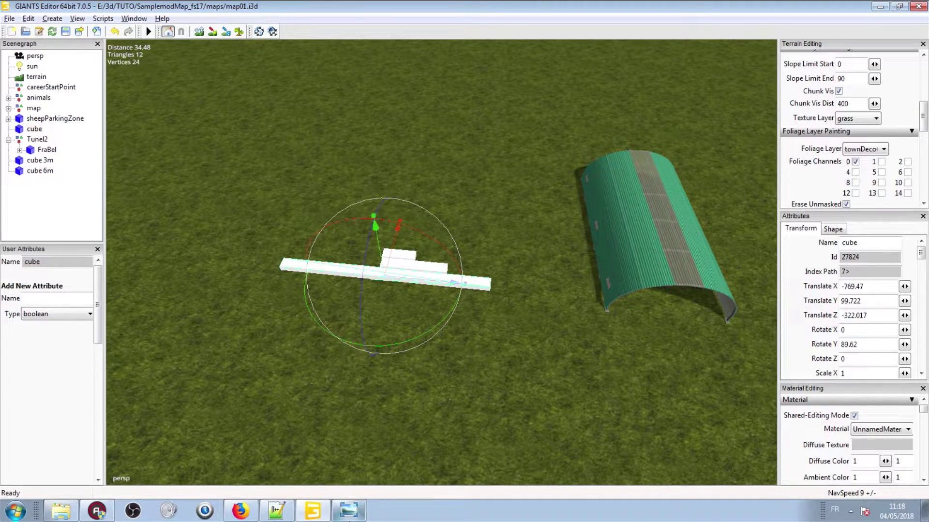
- Examine the building layout in the aerial farm photo Screen.JPG, then return to the map in GIANTS Editor
{"action": "left_click", "coordinate": [348, 510]}
{"action": "right_click", "coordinate": [207, 230]}
{"action": "left_click", "coordinate": [207, 150]}
{"action": "scroll", "coordinate": [198, 134], "scroll_direction": "down", "scroll_amount": 3}
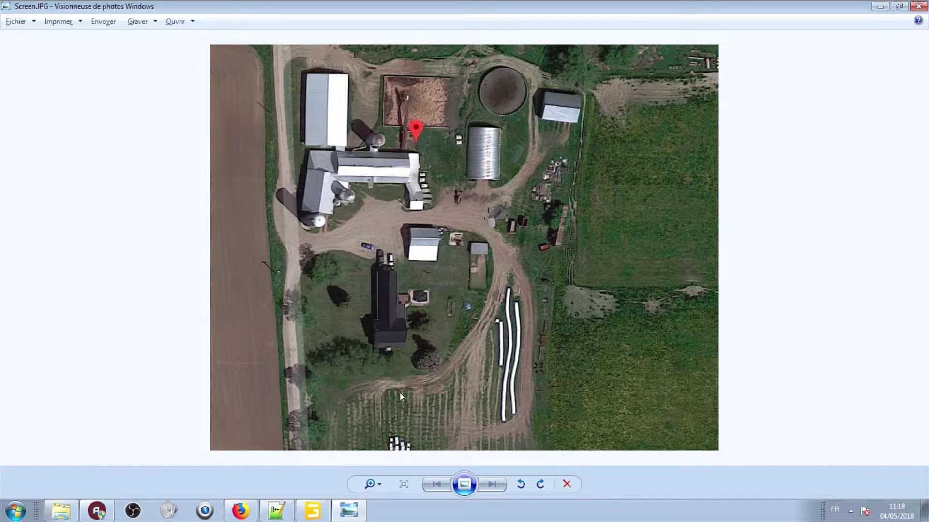
{"action": "left_click", "coordinate": [312, 510]}
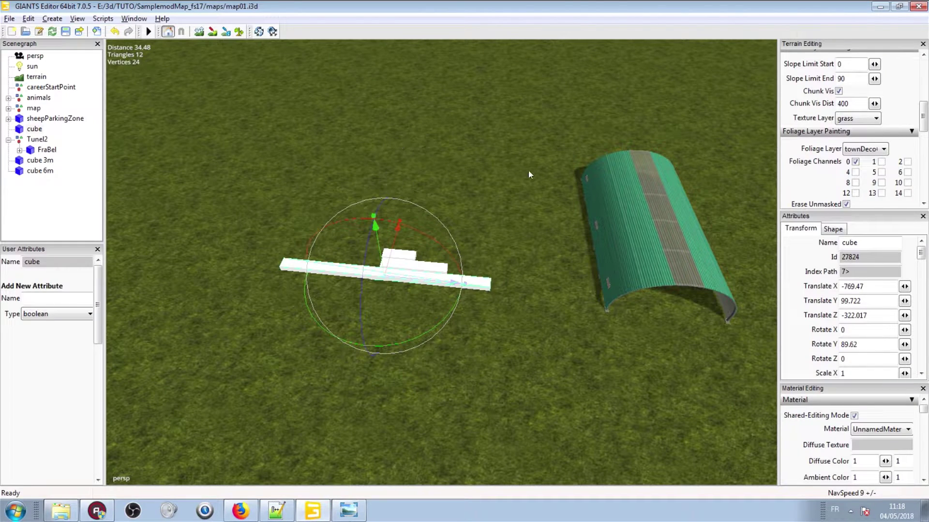
- Rotate the long beam to about 4.171 on Y and move it clear of the short cubes to about X -775.141, Z -321.603
{"action": "scroll", "coordinate": [528, 170], "scroll_direction": "down", "scroll_amount": 3}
{"action": "left_click_drag", "start_coordinate": [422, 339], "coordinate": [320, 290]}
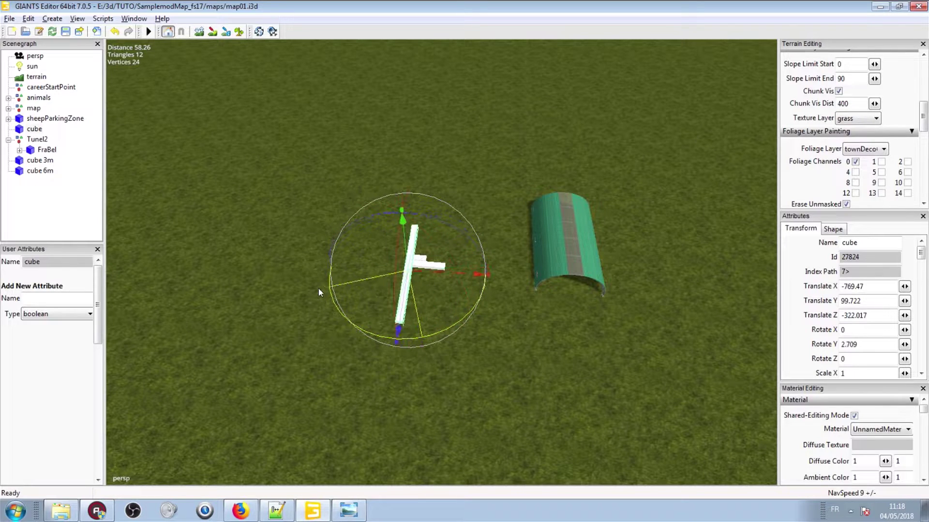
{"action": "left_click", "coordinate": [426, 267]}
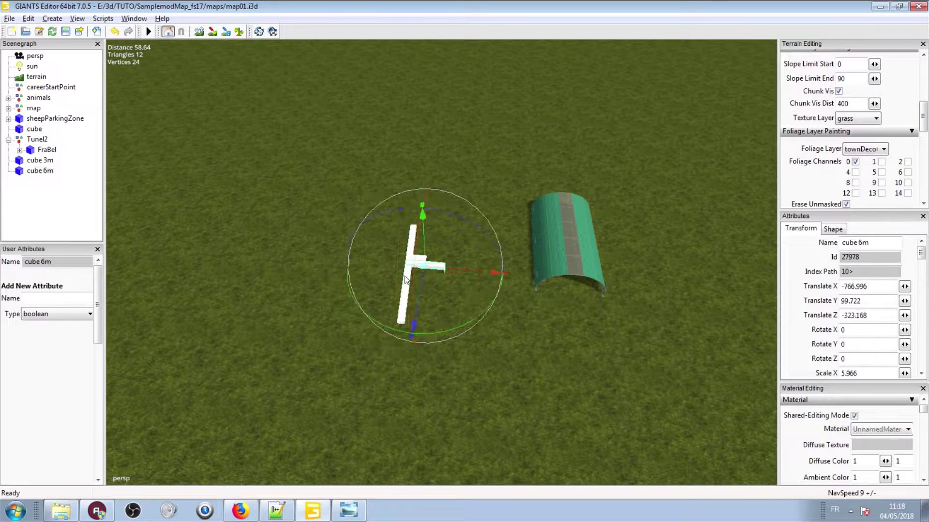
{"action": "left_click", "coordinate": [410, 280]}
{"action": "left_click", "coordinate": [406, 279]}
{"action": "left_click", "coordinate": [451, 270]}
{"action": "left_click", "coordinate": [433, 272]}
{"action": "left_click_drag", "start_coordinate": [433, 272], "coordinate": [384, 288]}
{"action": "right_click_drag", "start_coordinate": [384, 288], "coordinate": [372, 341], "text": "alt"}
- Duplicate the long beam three times and line the copies up end to end, the last at about X -771.07, Z -265.776
{"action": "key", "text": "ctrl+d"}
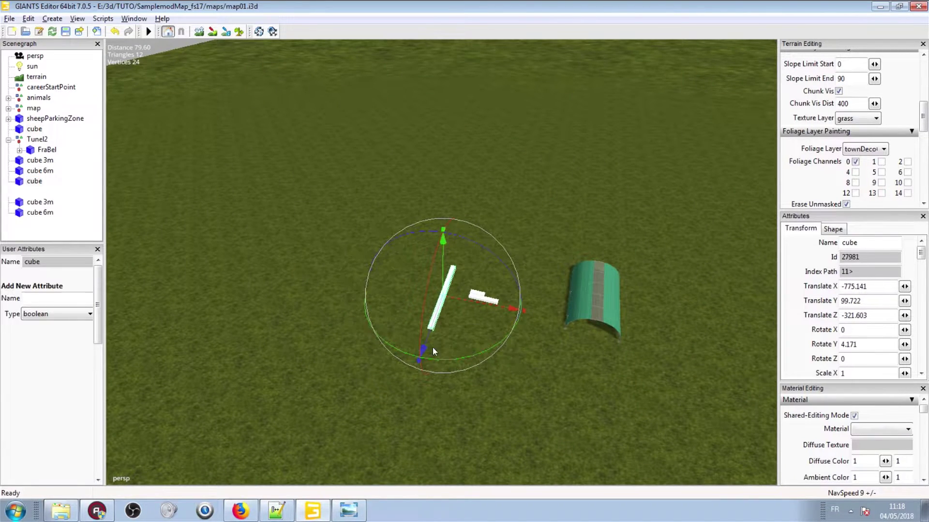
{"action": "left_click_drag", "start_coordinate": [420, 357], "coordinate": [346, 411]}
{"action": "key", "text": "ctrl+d"}
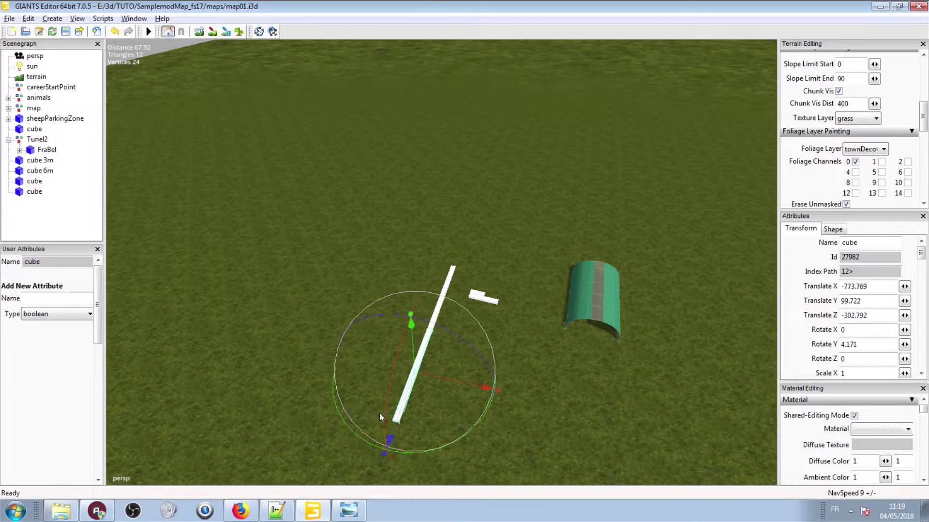
{"action": "left_click_drag", "start_coordinate": [409, 393], "coordinate": [368, 484]}
{"action": "right_click_drag", "start_coordinate": [401, 398], "coordinate": [357, 327], "text": "alt"}
{"action": "left_click_drag", "start_coordinate": [356, 327], "coordinate": [341, 370], "text": "alt"}
{"action": "right_click_drag", "start_coordinate": [341, 370], "coordinate": [368, 359], "text": "alt"}
{"action": "left_click_drag", "start_coordinate": [365, 354], "coordinate": [123, 448]}
{"action": "key", "text": "ctrl+d"}
- Look over the row of beams beside the tunnel and compare its scale with the aerial farm photo
{"action": "right_click_drag", "start_coordinate": [124, 449], "coordinate": [593, 266], "text": "alt"}
{"action": "middle_click_drag", "start_coordinate": [593, 266], "coordinate": [703, 221], "text": "alt"}
{"action": "left_click_drag", "start_coordinate": [448, 341], "coordinate": [680, 156], "text": "alt"}
{"action": "right_click_drag", "start_coordinate": [680, 156], "coordinate": [468, 208], "text": "alt"}
{"action": "middle_click_drag", "start_coordinate": [467, 208], "coordinate": [460, 142], "text": "alt"}
{"action": "right_click_drag", "start_coordinate": [460, 142], "coordinate": [443, 181], "text": "alt"}
{"action": "middle_click_drag", "start_coordinate": [444, 184], "coordinate": [373, 388]}
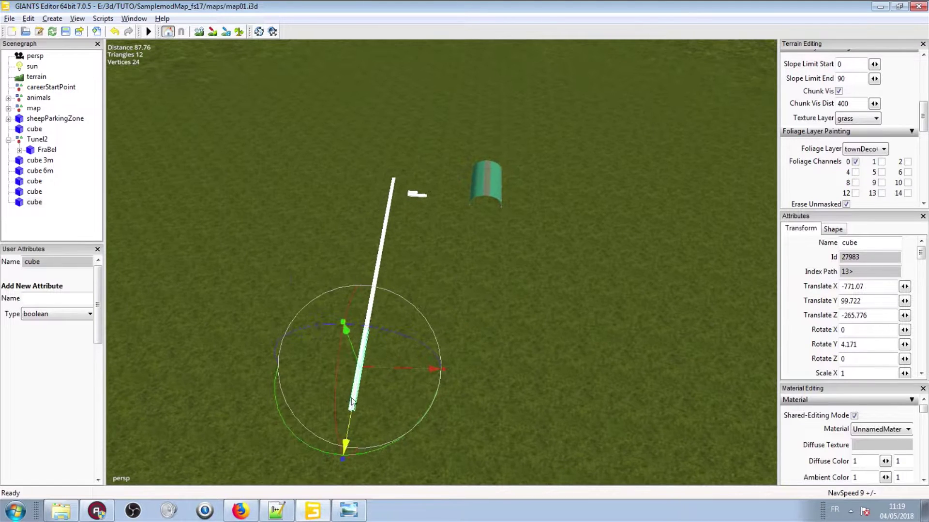
{"action": "left_click", "coordinate": [349, 510]}
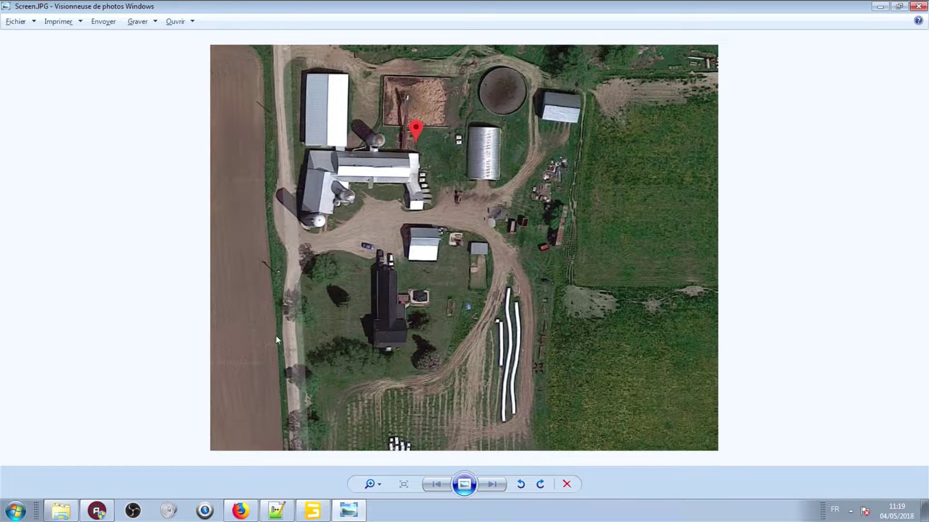
{"action": "left_click", "coordinate": [335, 514]}
- Paint a large area of ground around the tunnel and the row of beams with the roughDirt texture layer
{"action": "left_click", "coordinate": [212, 31]}
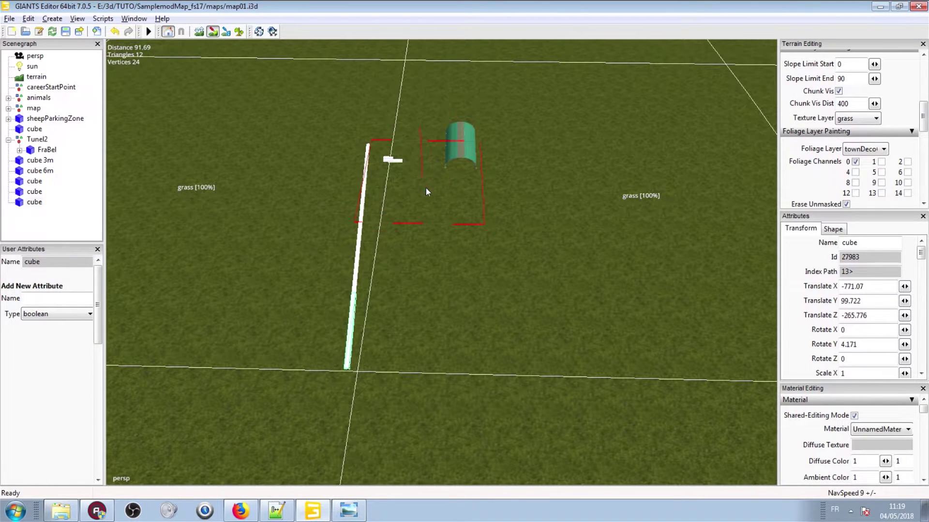
{"action": "scroll", "coordinate": [903, 92], "scroll_direction": "down", "scroll_amount": 3}
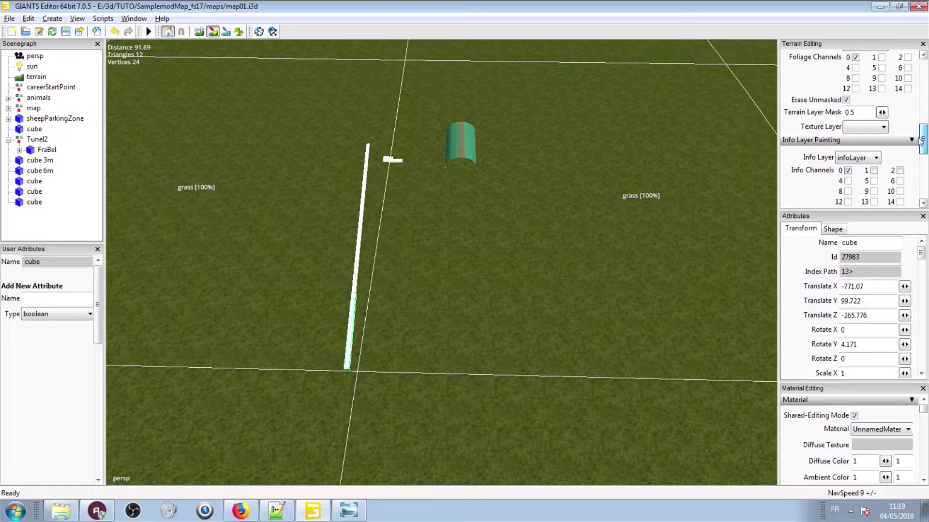
{"action": "scroll", "coordinate": [903, 92], "scroll_direction": "up", "scroll_amount": 3}
{"action": "left_click", "coordinate": [874, 91]}
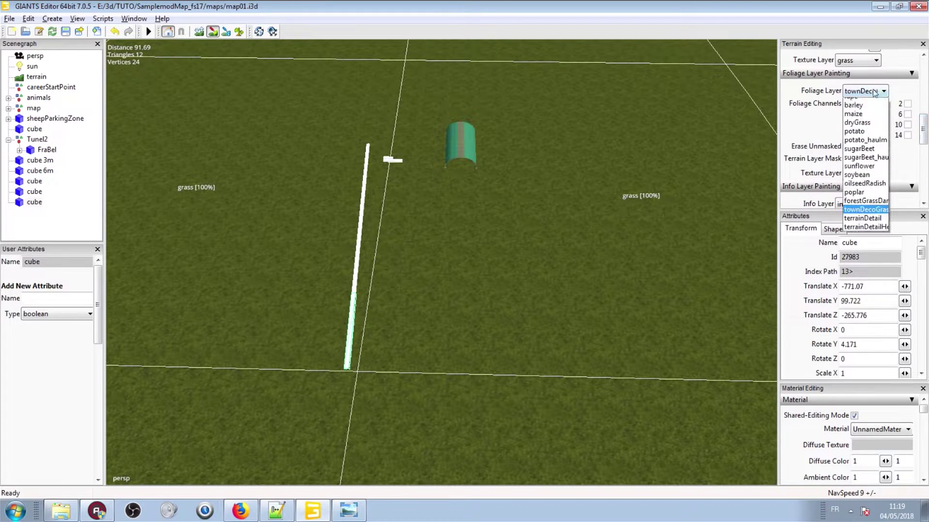
{"action": "left_click", "coordinate": [863, 63]}
{"action": "left_click", "coordinate": [864, 65]}
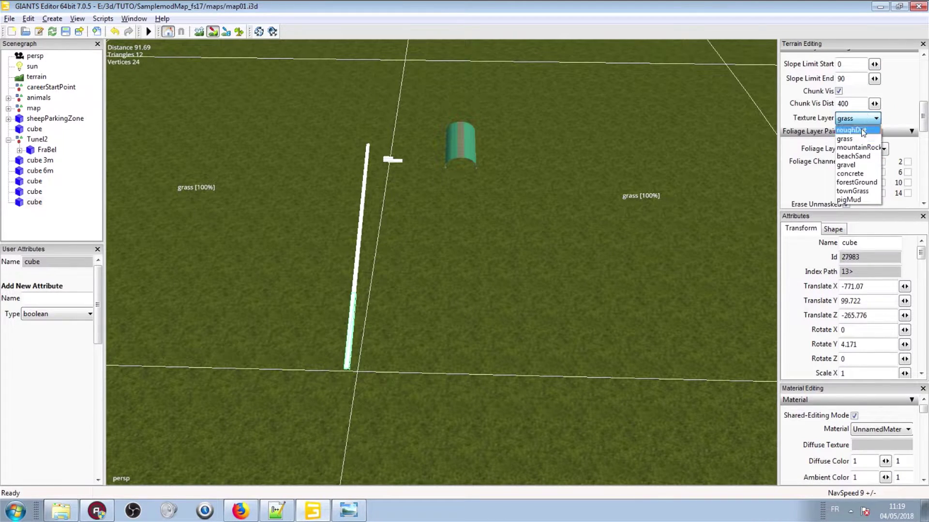
{"action": "left_click", "coordinate": [860, 128]}
{"action": "mouse_move", "coordinate": [428, 182]}
{"action": "left_mouse_down"}
{"action": "mouse_move", "coordinate": [437, 228]}
{"action": "mouse_move", "coordinate": [429, 338]}
{"action": "mouse_move", "coordinate": [394, 242]}
{"action": "mouse_move", "coordinate": [391, 152]}
{"action": "mouse_move", "coordinate": [485, 134]}
{"action": "mouse_move", "coordinate": [660, 166]}
{"action": "mouse_move", "coordinate": [570, 331]}
{"action": "mouse_move", "coordinate": [607, 355]}
{"action": "mouse_move", "coordinate": [706, 309]}
{"action": "mouse_move", "coordinate": [544, 168]}
{"action": "mouse_move", "coordinate": [496, 269]}
{"action": "mouse_move", "coordinate": [640, 260]}
{"action": "mouse_move", "coordinate": [373, 320]}
{"action": "mouse_move", "coordinate": [427, 158]}
{"action": "mouse_move", "coordinate": [408, 220]}
{"action": "mouse_move", "coordinate": [402, 192]}
{"action": "mouse_move", "coordinate": [426, 157]}
{"action": "mouse_move", "coordinate": [709, 322]}
{"action": "mouse_move", "coordinate": [655, 378]}
{"action": "left_mouse_up"}
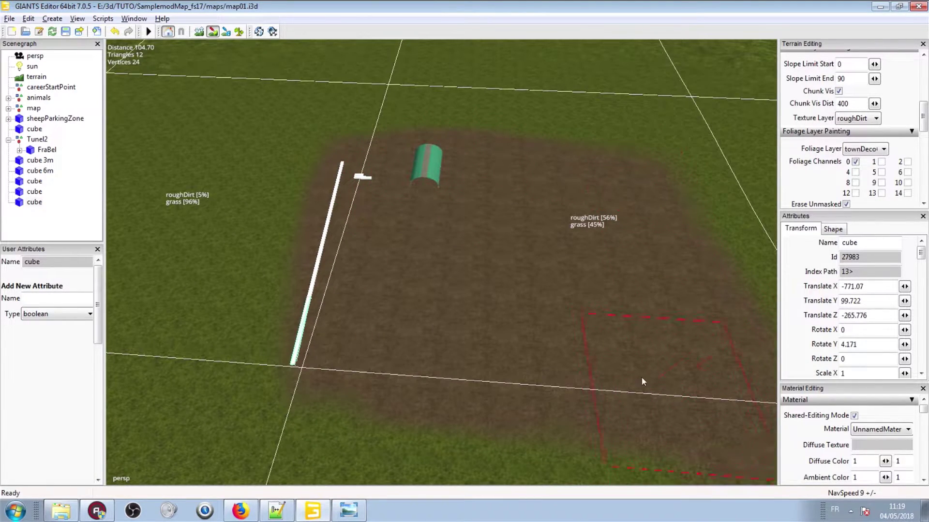
{"action": "scroll", "coordinate": [655, 378], "scroll_direction": "down", "scroll_amount": 1}
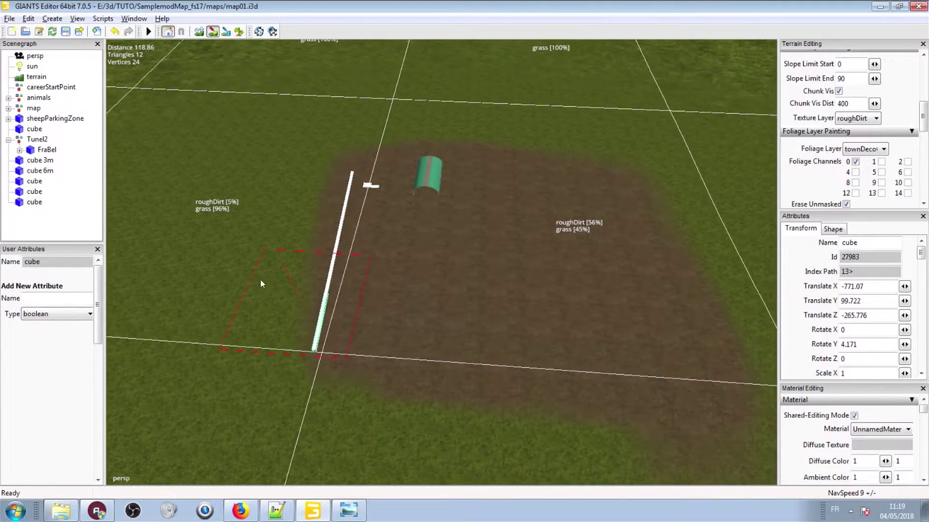
{"action": "left_click", "coordinate": [213, 32]}
- Activate terrain sculpting over the dirt area and set the brush type to Round
{"action": "right_click_drag", "start_coordinate": [347, 131], "coordinate": [478, 144], "text": "alt"}
{"action": "left_click_drag", "start_coordinate": [478, 144], "coordinate": [357, 262], "text": "alt"}
{"action": "right_click_drag", "start_coordinate": [357, 262], "coordinate": [304, 165], "text": "alt"}
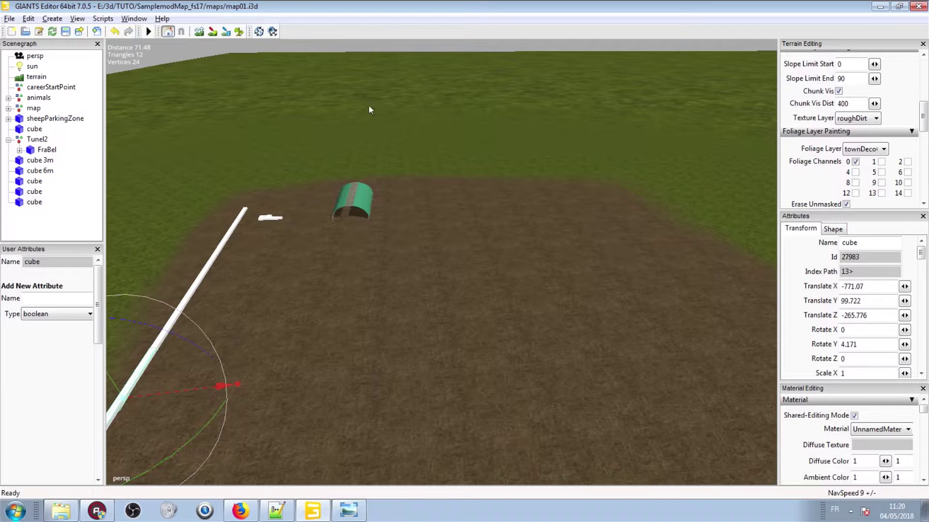
{"action": "scroll", "coordinate": [303, 185], "scroll_direction": "down", "scroll_amount": 3}
{"action": "middle_click_drag", "start_coordinate": [303, 184], "coordinate": [331, 108], "text": "alt"}
{"action": "left_click", "coordinate": [199, 31]}
{"action": "left_click_drag", "start_coordinate": [225, 55], "coordinate": [382, 152], "text": "alt"}
{"action": "right_click_drag", "start_coordinate": [382, 152], "coordinate": [588, 66], "text": "alt"}
{"action": "left_click_drag", "start_coordinate": [587, 66], "coordinate": [431, 135], "text": "alt"}
{"action": "mouse_move", "coordinate": [432, 135]}
{"action": "right_mouse_down"}
{"action": "mouse_move", "coordinate": [482, 151]}
{"action": "mouse_move", "coordinate": [400, 222]}
{"action": "right_mouse_up"}
{"action": "mouse_move", "coordinate": [556, 139]}
{"action": "right_mouse_down"}
{"action": "mouse_move", "coordinate": [420, 197]}
{"action": "mouse_move", "coordinate": [477, 325]}
{"action": "right_mouse_up"}
{"action": "scroll", "coordinate": [904, 122], "scroll_direction": "up", "scroll_amount": 3}
{"action": "right_click_drag", "start_coordinate": [279, 265], "coordinate": [208, 261]}
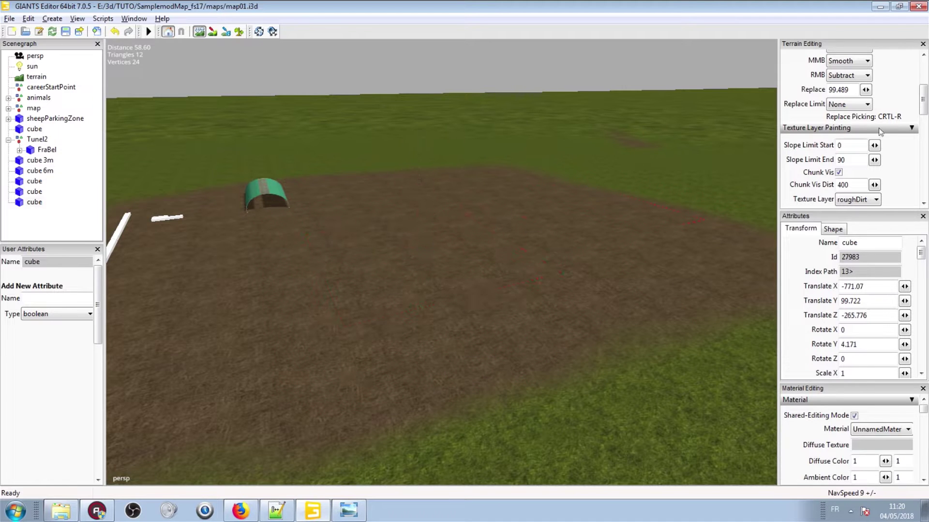
{"action": "scroll", "coordinate": [916, 108], "scroll_direction": "up", "scroll_amount": 3}
{"action": "left_click", "coordinate": [849, 113]}
{"action": "left_click", "coordinate": [857, 127]}
{"action": "mouse_move", "coordinate": [481, 188]}
{"action": "left_mouse_down", "text": "alt"}
{"action": "mouse_move", "coordinate": [515, 280]}
{"action": "mouse_move", "coordinate": [313, 218]}
{"action": "left_mouse_up", "text": "alt"}
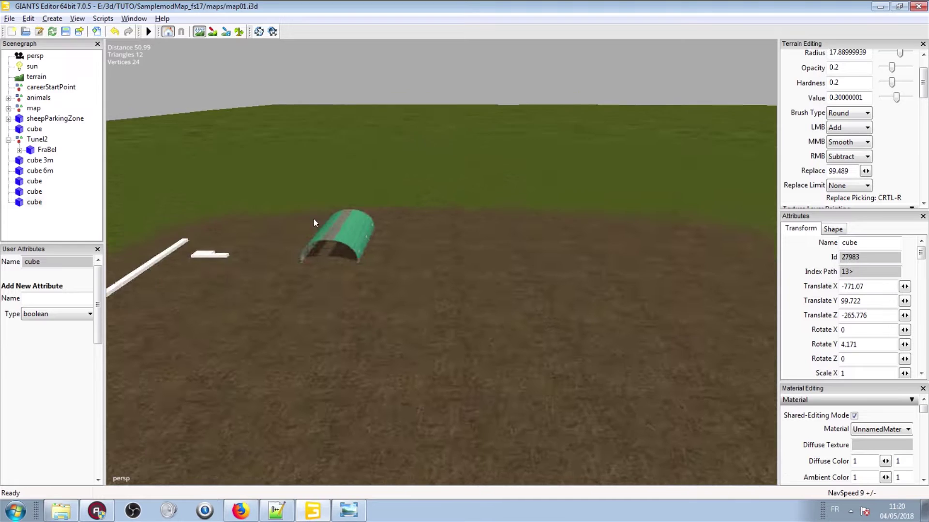
{"action": "scroll", "coordinate": [403, 179], "scroll_direction": "up", "scroll_amount": 1}
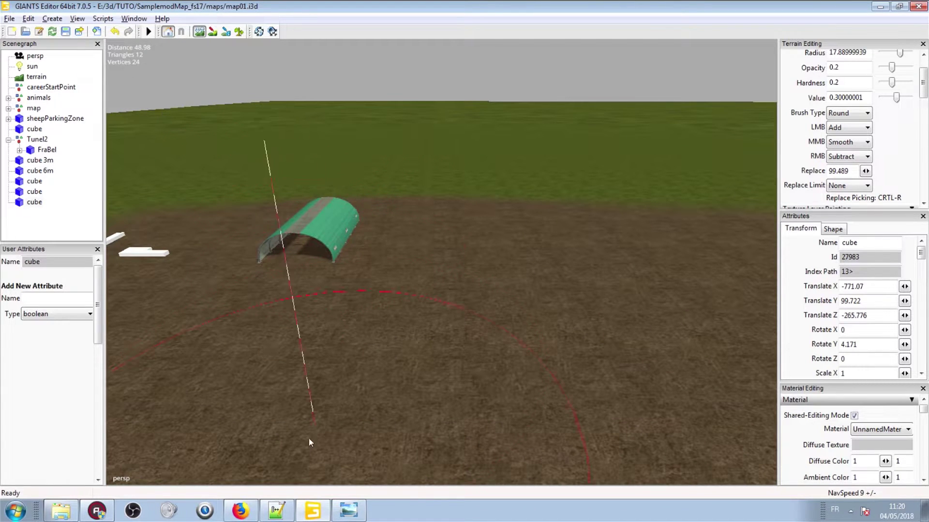
{"action": "left_click_drag", "start_coordinate": [321, 347], "coordinate": [351, 336], "text": "alt"}
{"action": "left_click_drag", "start_coordinate": [315, 259], "coordinate": [244, 297], "text": "alt"}
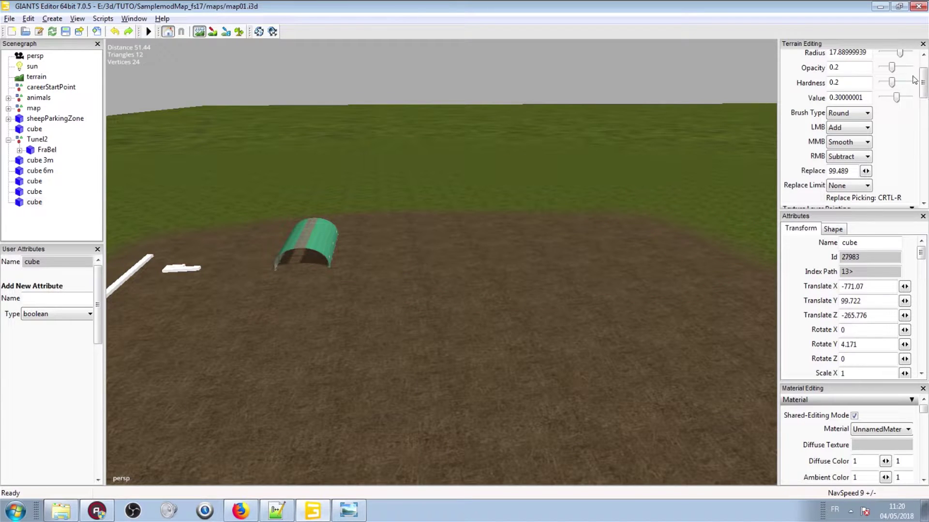
- Set the sculpting brush to opacity of about 0.68, hardness 0.7 and value 0.7
{"action": "left_click_drag", "start_coordinate": [922, 77], "coordinate": [921, 64]}
{"action": "mouse_move", "coordinate": [891, 102]}
{"action": "left_mouse_down"}
{"action": "mouse_move", "coordinate": [908, 101]}
{"action": "mouse_move", "coordinate": [917, 134]}
{"action": "left_mouse_up"}
{"action": "left_click", "coordinate": [911, 112]}
- Raise a steep earth mound along the side of the dirt area away from the beams, then leave terrain sculpting
{"action": "left_click", "coordinate": [626, 263]}
{"action": "mouse_move", "coordinate": [565, 209]}
{"action": "left_mouse_down", "text": "alt"}
{"action": "mouse_move", "coordinate": [626, 263]}
{"action": "mouse_move", "coordinate": [505, 298]}
{"action": "left_mouse_up", "text": "alt"}
{"action": "middle_click_drag", "start_coordinate": [505, 298], "coordinate": [435, 243], "text": "alt"}
{"action": "key", "text": "ctrl+z"}
{"action": "left_click_drag", "start_coordinate": [449, 178], "coordinate": [639, 321]}
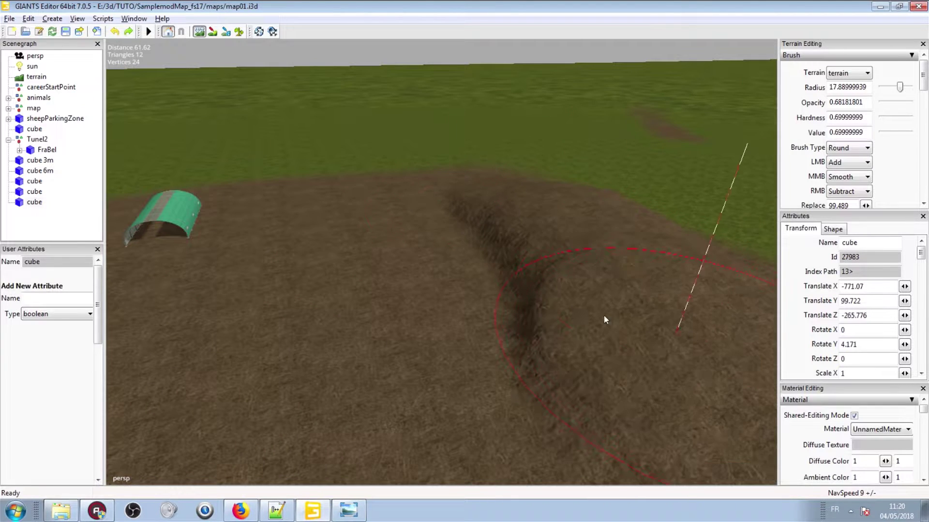
{"action": "left_click", "coordinate": [198, 31]}
- Select the 6 m cube and place it near the foot of the raised mound
{"action": "left_click_drag", "start_coordinate": [198, 77], "coordinate": [204, 185], "text": "alt"}
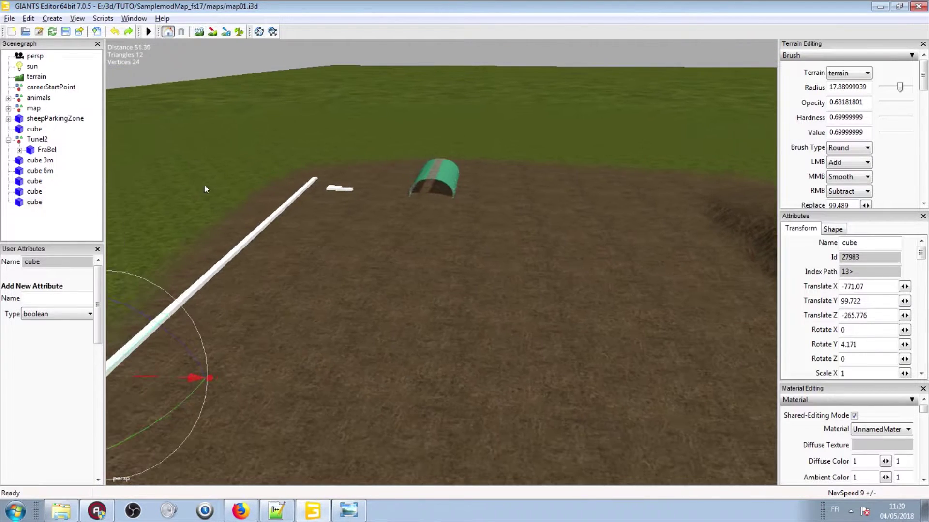
{"action": "left_click", "coordinate": [341, 188]}
{"action": "middle_click_drag", "start_coordinate": [341, 188], "coordinate": [632, 367], "text": "alt"}
{"action": "scroll", "coordinate": [399, 257], "scroll_direction": "up", "scroll_amount": 2}
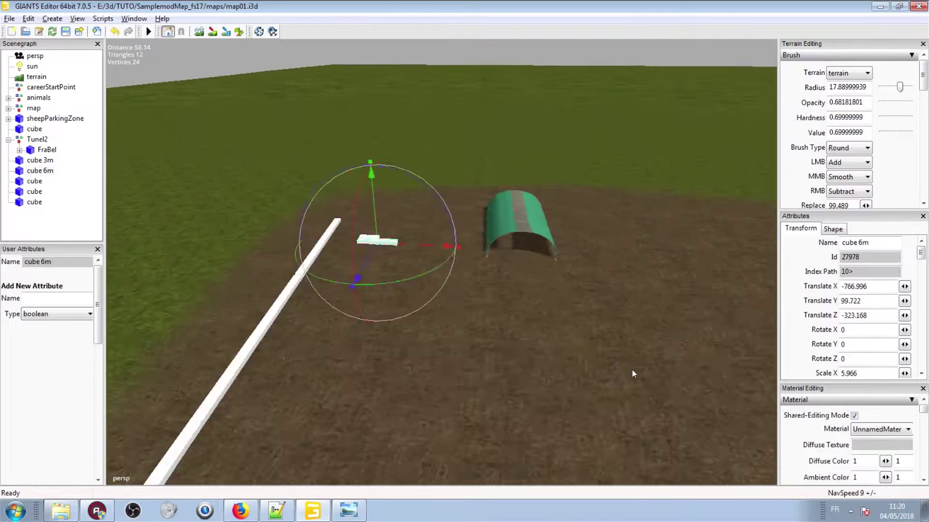
{"action": "scroll", "coordinate": [536, 218], "scroll_direction": "up", "scroll_amount": 4}
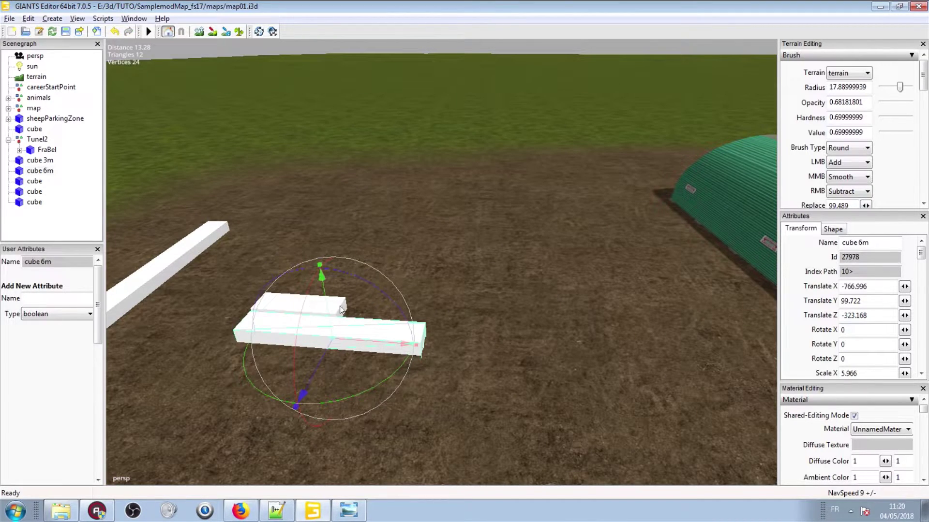
{"action": "scroll", "coordinate": [488, 271], "scroll_direction": "up", "scroll_amount": 3}
{"action": "middle_click_drag", "start_coordinate": [361, 317], "coordinate": [508, 213], "text": "alt"}
{"action": "left_click_drag", "start_coordinate": [508, 214], "coordinate": [531, 243], "text": "alt"}
{"action": "scroll", "coordinate": [530, 244], "scroll_direction": "down", "scroll_amount": 7}
{"action": "middle_click_drag", "start_coordinate": [516, 317], "coordinate": [346, 304], "text": "alt"}
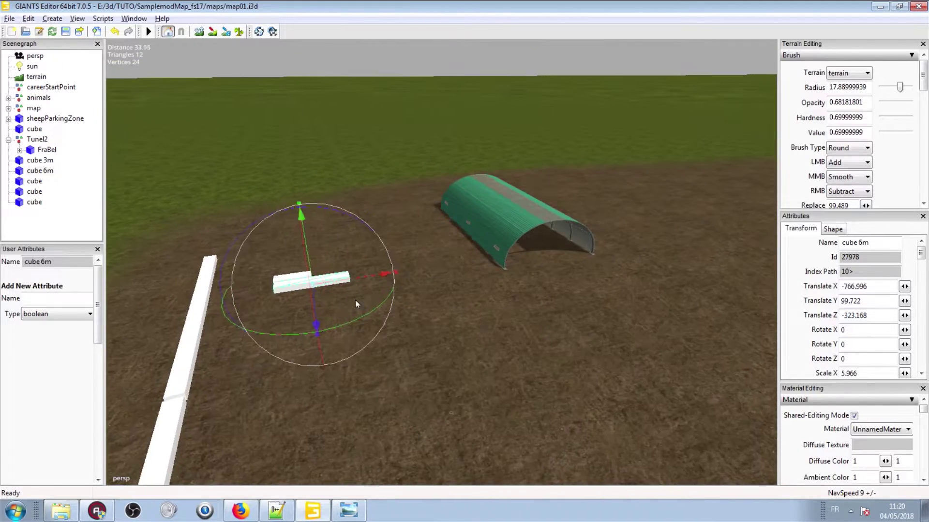
{"action": "scroll", "coordinate": [346, 305], "scroll_direction": "up", "scroll_amount": 1}
{"action": "right_click_drag", "start_coordinate": [333, 284], "coordinate": [573, 138]}
{"action": "key", "text": "ctrl+b"}
- Stand the 6 m cube upright at about 89.756 on Z, against the mound at about X -696.62, Y 102.626, Z -290.882
{"action": "left_click", "coordinate": [415, 281]}
{"action": "mouse_move", "coordinate": [416, 233]}
{"action": "left_mouse_down"}
{"action": "mouse_move", "coordinate": [408, 330]}
{"action": "mouse_move", "coordinate": [414, 218]}
{"action": "left_mouse_up"}
{"action": "right_click_drag", "start_coordinate": [414, 217], "coordinate": [572, 238], "text": "alt"}
{"action": "left_click_drag", "start_coordinate": [581, 265], "coordinate": [597, 399]}
{"action": "left_click", "coordinate": [595, 349]}
{"action": "left_click", "coordinate": [585, 313]}
{"action": "left_click_drag", "start_coordinate": [592, 294], "coordinate": [573, 178]}
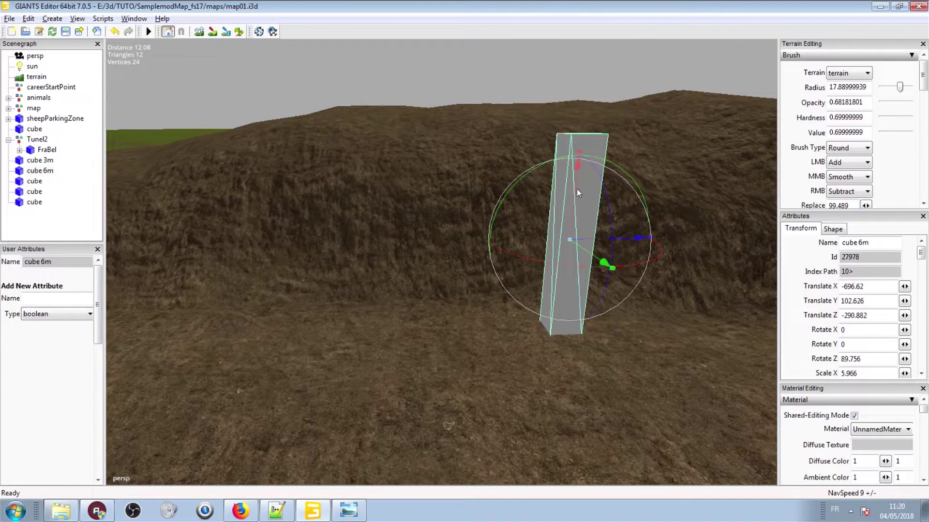
{"action": "scroll", "coordinate": [580, 189], "scroll_direction": "down", "scroll_amount": 6}
{"action": "scroll", "coordinate": [486, 207], "scroll_direction": "up", "scroll_amount": 6}
- Set the sculpting brush to radius of about 16.64, opacity 0.081818, hardness 0.1 and value 0.2, and change its Smooth action to Replace
{"action": "left_click", "coordinate": [196, 28]}
{"action": "mouse_move", "coordinate": [385, 77]}
{"action": "middle_mouse_down", "text": "alt"}
{"action": "mouse_move", "coordinate": [343, 181]}
{"action": "mouse_move", "coordinate": [336, 233]}
{"action": "mouse_move", "coordinate": [500, 210]}
{"action": "middle_mouse_up", "text": "alt"}
{"action": "key", "text": "ctrl+z"}
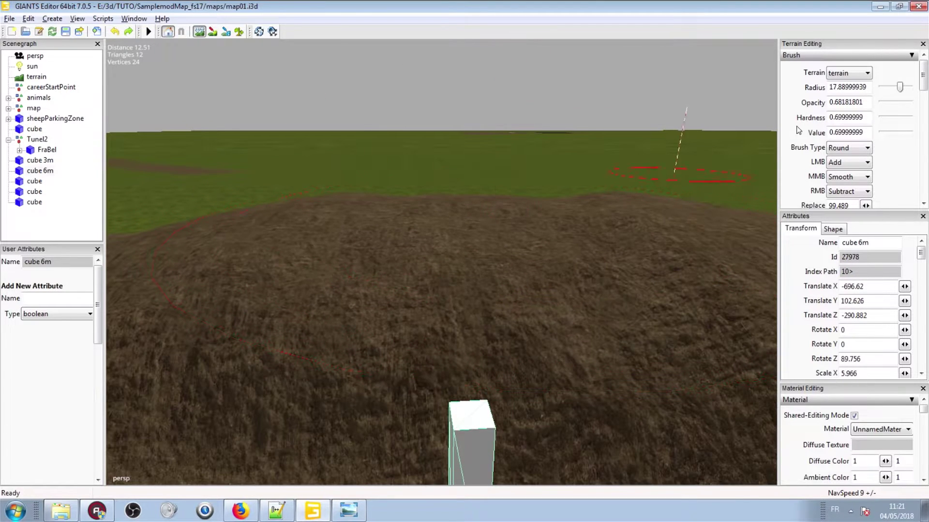
{"action": "mouse_move", "coordinate": [909, 103]}
{"action": "left_mouse_down"}
{"action": "mouse_move", "coordinate": [886, 102]}
{"action": "mouse_move", "coordinate": [892, 132]}
{"action": "left_mouse_up"}
{"action": "left_click", "coordinate": [860, 177]}
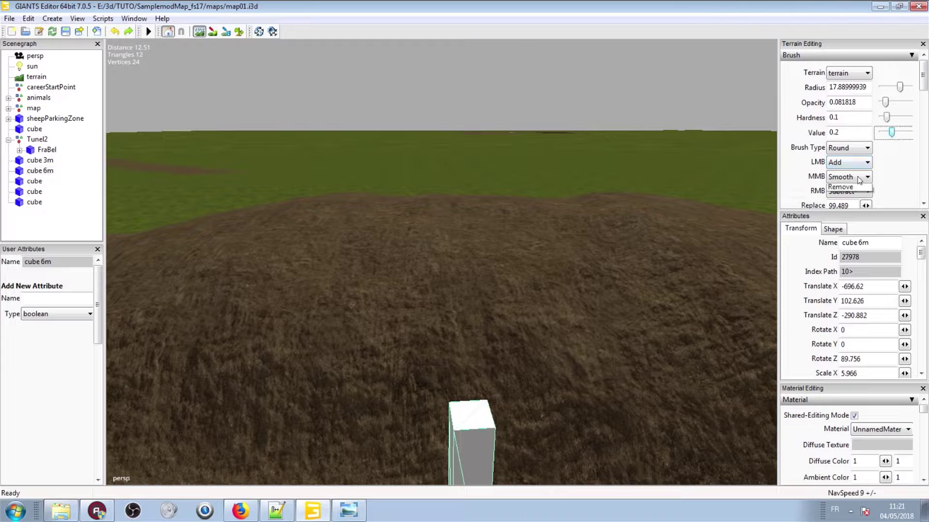
{"action": "left_click", "coordinate": [859, 209]}
{"action": "key", "text": "a"}
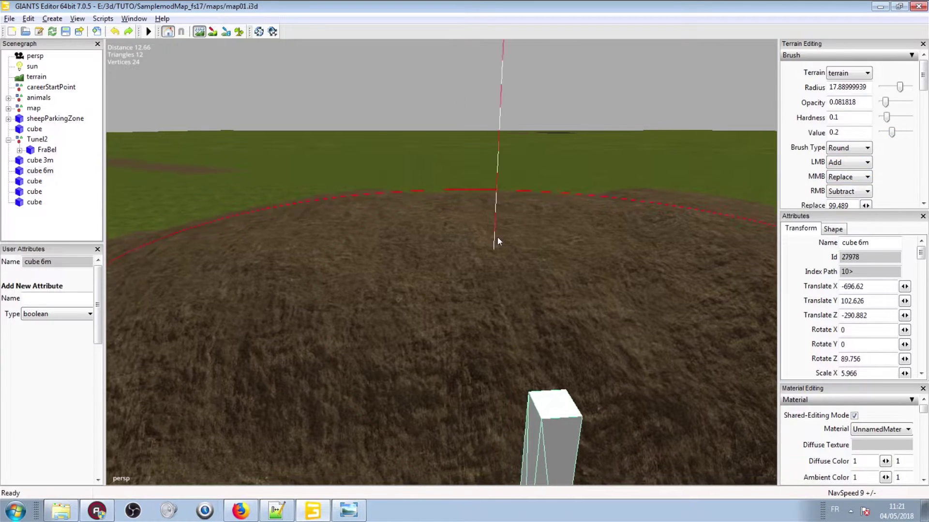
{"action": "right_click_drag", "start_coordinate": [498, 237], "coordinate": [807, 170], "text": "alt"}
{"action": "scroll", "coordinate": [468, 271], "scroll_direction": "down", "scroll_amount": 1}
{"action": "left_click_drag", "start_coordinate": [468, 277], "coordinate": [531, 244], "text": "alt"}
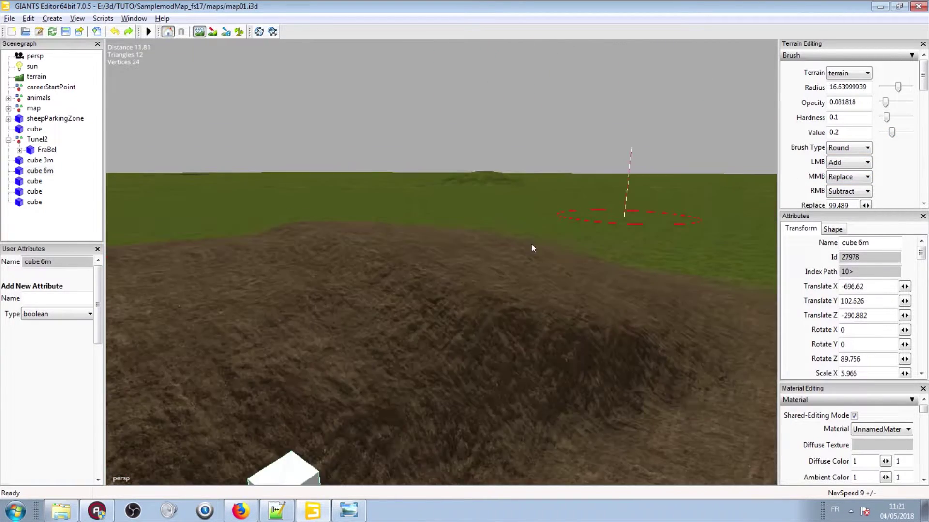
{"action": "mouse_move", "coordinate": [531, 248]}
{"action": "right_mouse_down"}
{"action": "mouse_move", "coordinate": [699, 124]}
{"action": "mouse_move", "coordinate": [643, 145]}
{"action": "mouse_move", "coordinate": [564, 203]}
{"action": "mouse_move", "coordinate": [416, 129]}
{"action": "right_mouse_up"}
- Move the upright 6 m cube into the mound to about X -687.755, Y 102.588, then resume terrain sculpting
{"action": "left_click", "coordinate": [199, 31]}
{"action": "scroll", "coordinate": [469, 236], "scroll_direction": "down", "scroll_amount": 3}
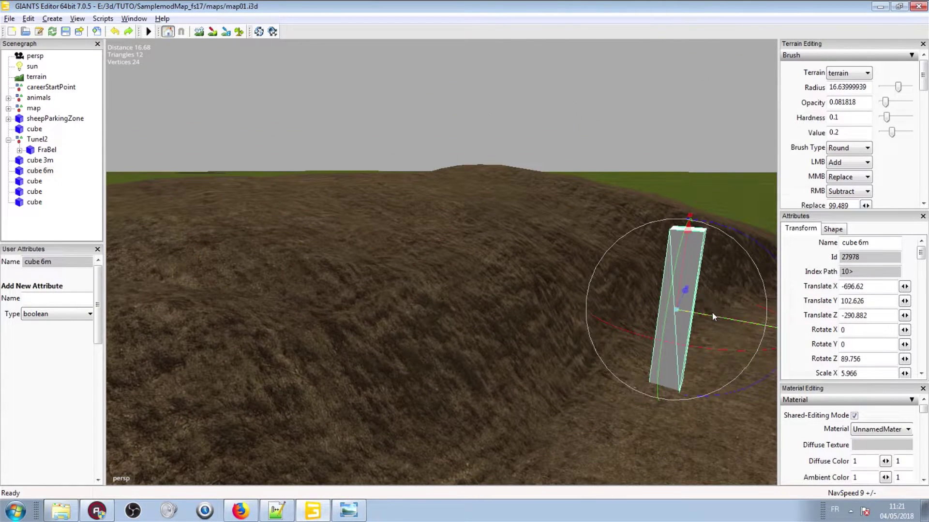
{"action": "left_click_drag", "start_coordinate": [712, 312], "coordinate": [476, 290]}
{"action": "right_click_drag", "start_coordinate": [474, 296], "coordinate": [484, 145], "text": "alt"}
{"action": "left_click", "coordinate": [199, 31]}
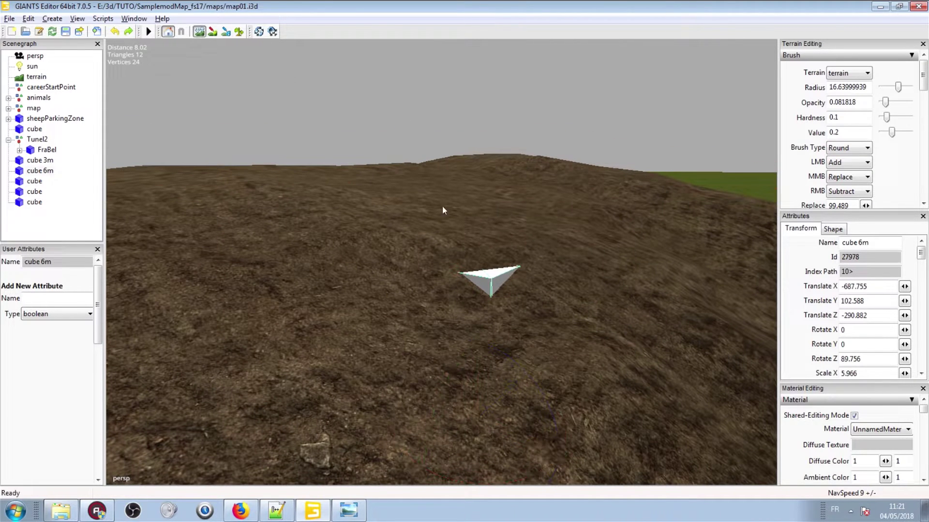
- Set the sculpting brush to radius about 9.13, opacity 1 and Replace height 105.498, and level the top of the mound
{"action": "left_click_drag", "start_coordinate": [898, 87], "coordinate": [882, 87]}
{"action": "scroll", "coordinate": [523, 261], "scroll_direction": "up", "scroll_amount": 2}
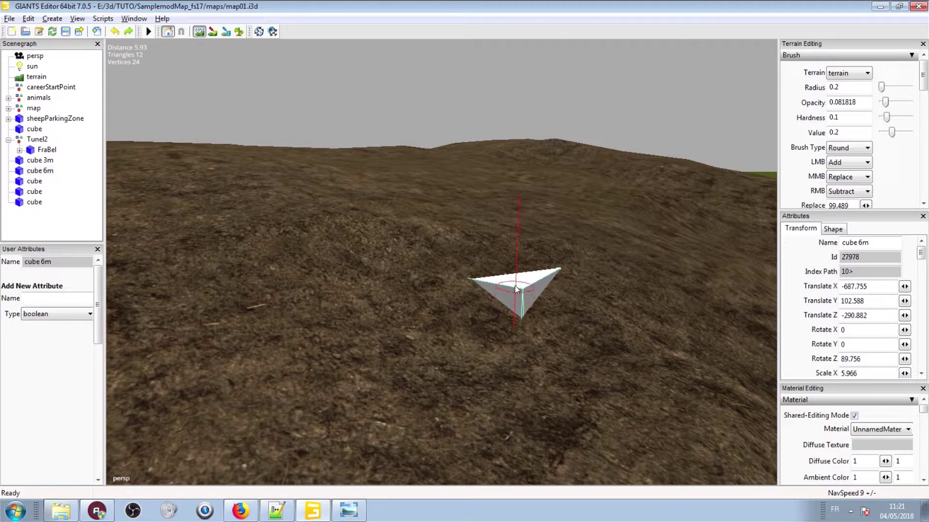
{"action": "scroll", "coordinate": [489, 306], "scroll_direction": "down", "scroll_amount": 8}
{"action": "scroll", "coordinate": [459, 276], "scroll_direction": "up", "scroll_amount": 15}
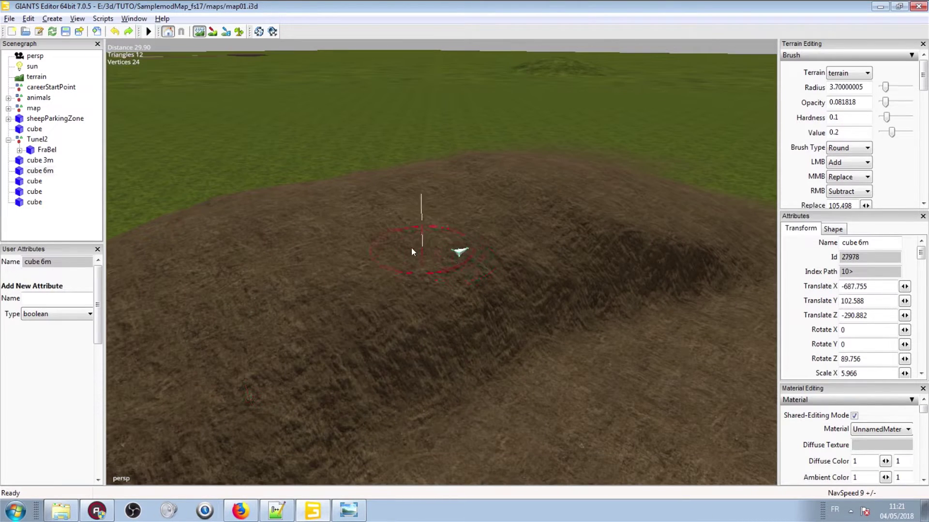
{"action": "left_click_drag", "start_coordinate": [885, 87], "coordinate": [913, 102]}
{"action": "mouse_move", "coordinate": [411, 232]}
{"action": "middle_mouse_down"}
{"action": "mouse_move", "coordinate": [364, 240]}
{"action": "mouse_move", "coordinate": [282, 208]}
{"action": "mouse_move", "coordinate": [363, 174]}
{"action": "mouse_move", "coordinate": [526, 192]}
{"action": "mouse_move", "coordinate": [651, 192]}
{"action": "mouse_move", "coordinate": [671, 115]}
{"action": "middle_mouse_up"}
- Leave terrain sculpting and move the upright 6 m cube out of the mound to about X -695.715, Y 102.622
{"action": "left_click_drag", "start_coordinate": [672, 115], "coordinate": [672, 77], "text": "alt"}
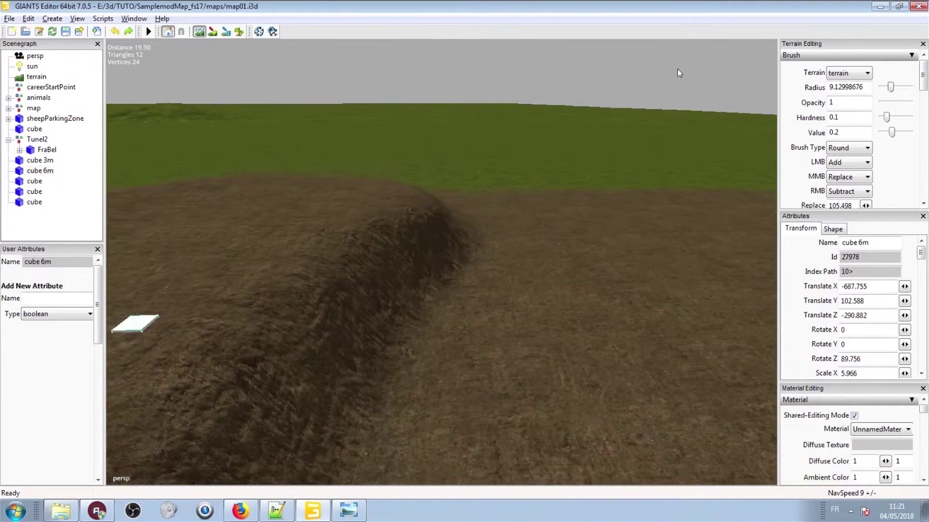
{"action": "middle_click_drag", "start_coordinate": [673, 77], "coordinate": [536, 123], "text": "alt"}
{"action": "right_click_drag", "start_coordinate": [536, 123], "coordinate": [553, 88], "text": "alt"}
{"action": "left_click_drag", "start_coordinate": [553, 87], "coordinate": [507, 89], "text": "alt"}
{"action": "middle_click_drag", "start_coordinate": [507, 89], "coordinate": [535, 269], "text": "alt"}
{"action": "mouse_move", "coordinate": [481, 116]}
{"action": "right_mouse_down"}
{"action": "mouse_move", "coordinate": [440, 169]}
{"action": "mouse_move", "coordinate": [240, 238]}
{"action": "right_mouse_up"}
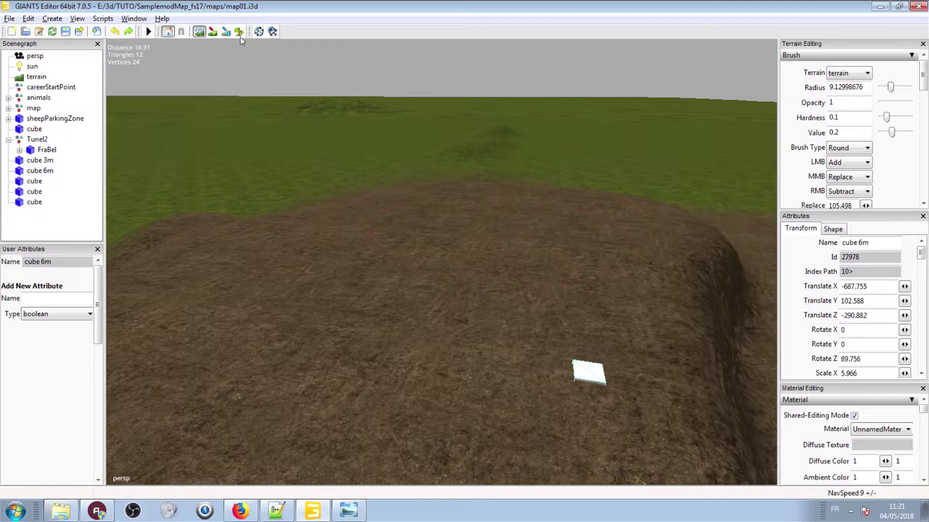
{"action": "left_click", "coordinate": [199, 32]}
{"action": "mouse_move", "coordinate": [340, 204]}
{"action": "right_mouse_down"}
{"action": "mouse_move", "coordinate": [405, 124]}
{"action": "mouse_move", "coordinate": [353, 201]}
{"action": "right_mouse_up"}
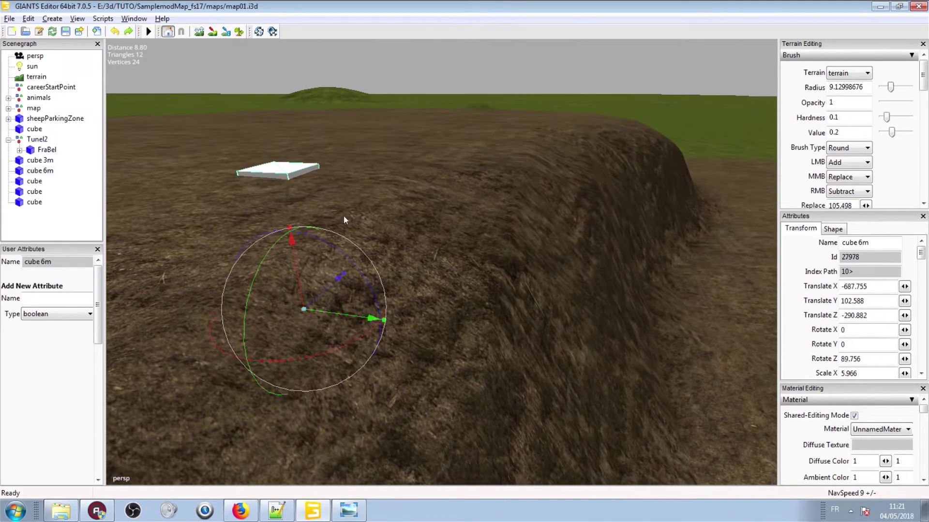
{"action": "left_click_drag", "start_coordinate": [330, 312], "coordinate": [803, 321]}
{"action": "right_click_drag", "start_coordinate": [774, 317], "coordinate": [572, 295], "text": "alt"}
{"action": "left_click_drag", "start_coordinate": [571, 295], "coordinate": [411, 232], "text": "alt"}
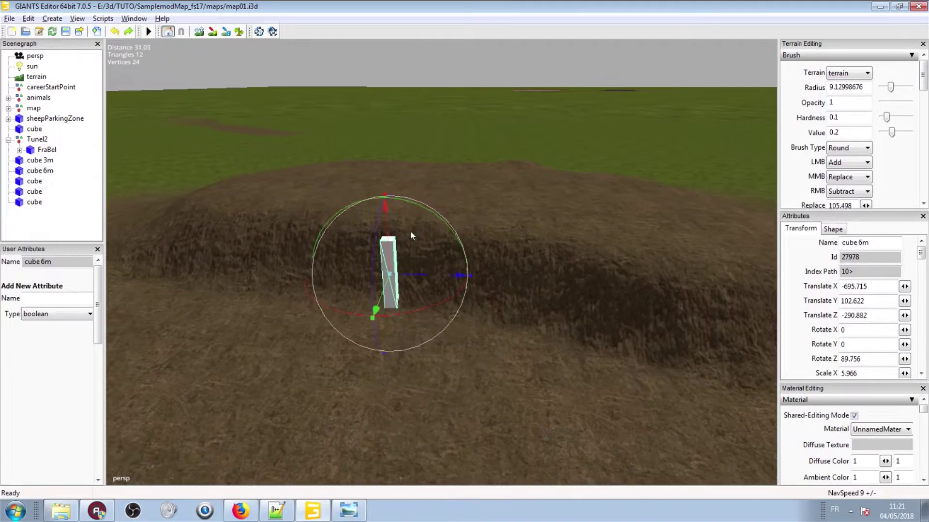
- Examine the mound from several sides to compare its height with the upright 6 m cube
{"action": "middle_click_drag", "start_coordinate": [411, 232], "coordinate": [455, 234], "text": "alt"}
{"action": "right_click_drag", "start_coordinate": [455, 233], "coordinate": [446, 144], "text": "alt"}
{"action": "left_click_drag", "start_coordinate": [446, 144], "coordinate": [440, 172], "text": "alt"}
{"action": "middle_click_drag", "start_coordinate": [440, 172], "coordinate": [285, 116], "text": "alt"}
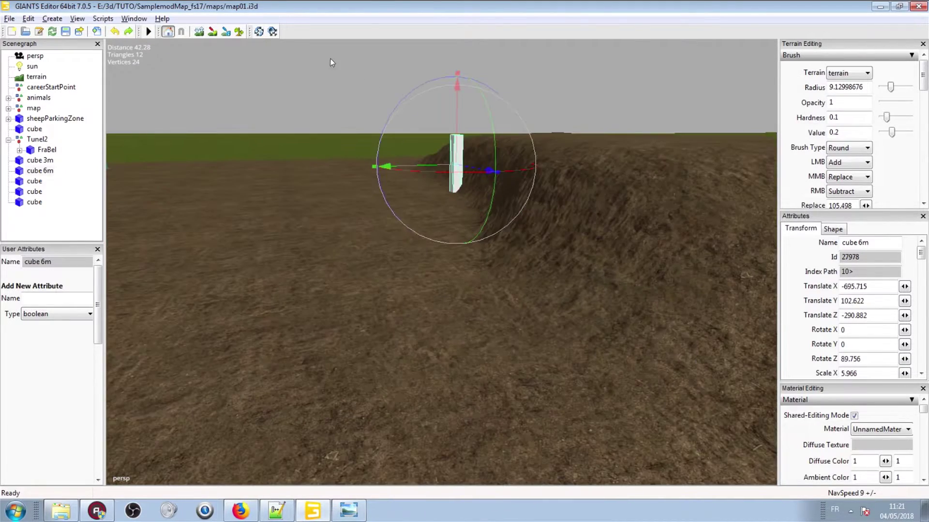
{"action": "right_click_drag", "start_coordinate": [330, 62], "coordinate": [225, 140]}
{"action": "middle_click_drag", "start_coordinate": [369, 203], "coordinate": [339, 201], "text": "alt"}
{"action": "scroll", "coordinate": [390, 182], "scroll_direction": "down", "scroll_amount": 1}
{"action": "middle_click_drag", "start_coordinate": [391, 183], "coordinate": [478, 211], "text": "alt"}
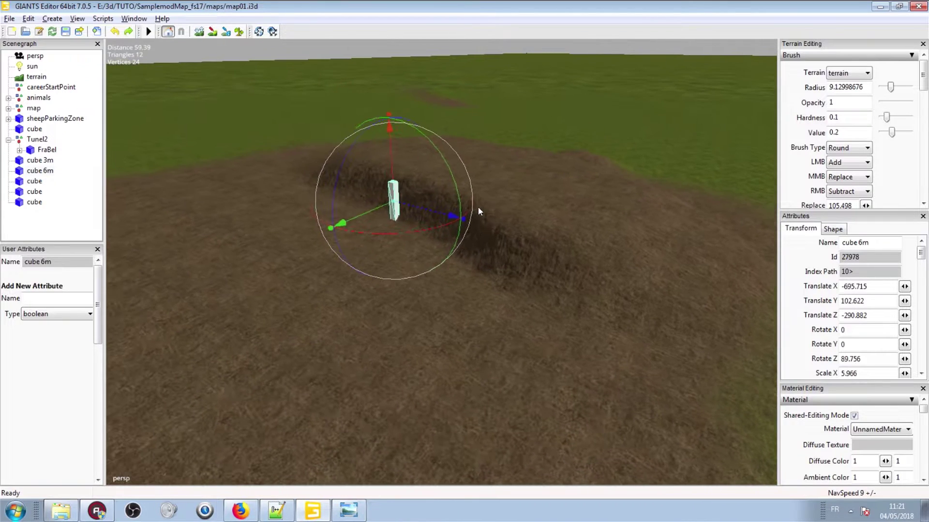
{"action": "left_click_drag", "start_coordinate": [445, 213], "coordinate": [368, 205], "text": "alt"}
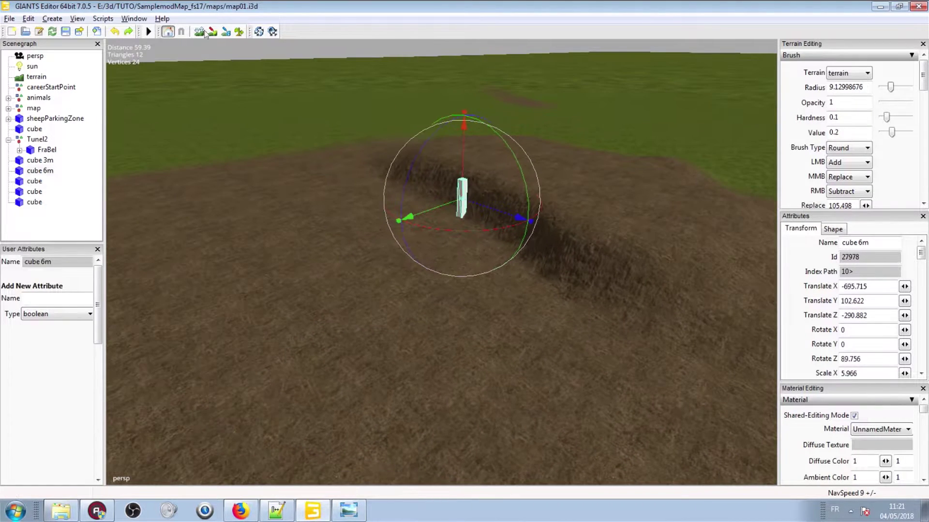
- Resume terrain sculpting and reshape the sloping end of the mound beyond the upright 6 m cube
{"action": "left_click", "coordinate": [199, 32]}
{"action": "mouse_move", "coordinate": [521, 190]}
{"action": "middle_mouse_down"}
{"action": "mouse_move", "coordinate": [530, 133]}
{"action": "mouse_move", "coordinate": [450, 140]}
{"action": "middle_mouse_up"}
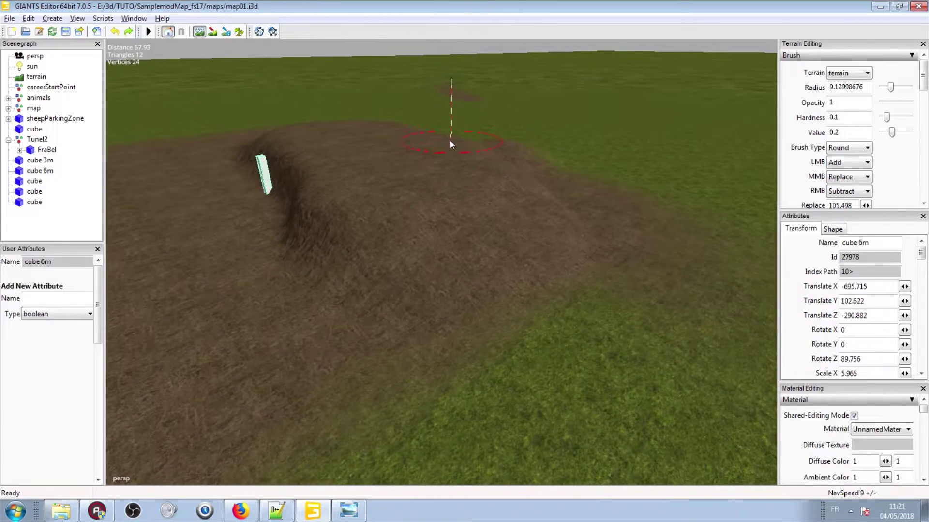
{"action": "left_click_drag", "start_coordinate": [541, 165], "coordinate": [343, 190], "text": "alt"}
{"action": "middle_click_drag", "start_coordinate": [343, 190], "coordinate": [639, 264], "text": "alt"}
{"action": "middle_click_drag", "start_coordinate": [508, 218], "coordinate": [587, 276], "text": "alt"}
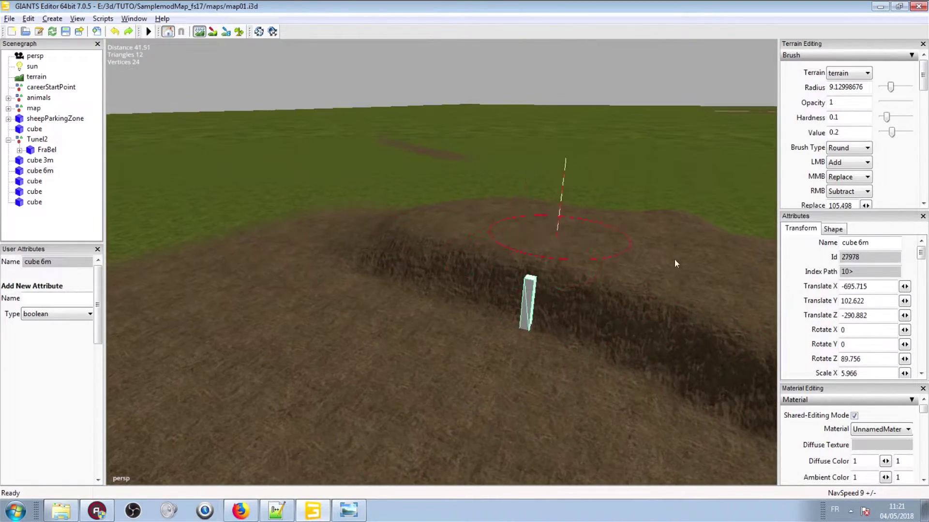
{"action": "middle_click_drag", "start_coordinate": [675, 260], "coordinate": [428, 190], "text": "alt"}
{"action": "right_click_drag", "start_coordinate": [429, 190], "coordinate": [429, 162], "text": "alt"}
{"action": "middle_click_drag", "start_coordinate": [429, 163], "coordinate": [421, 196], "text": "alt"}
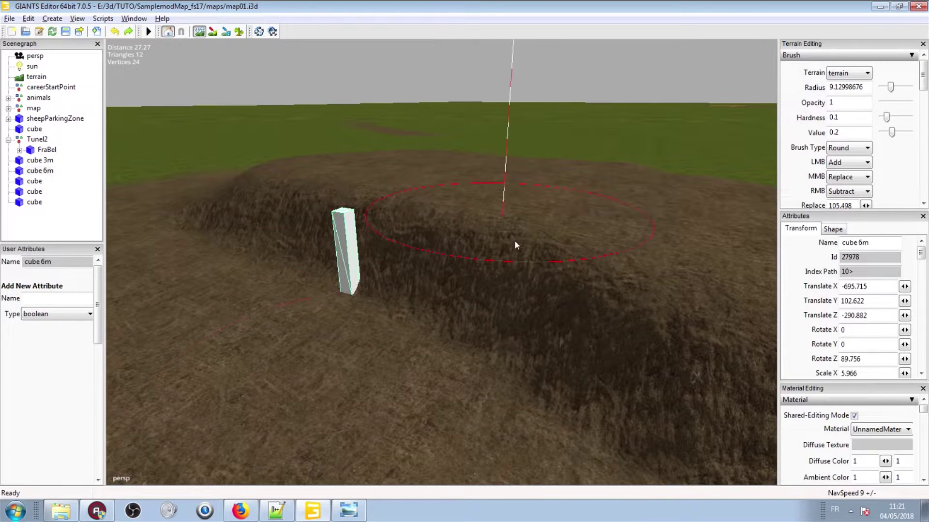
{"action": "right_click_drag", "start_coordinate": [512, 235], "coordinate": [386, 258], "text": "alt"}
{"action": "middle_click_drag", "start_coordinate": [386, 257], "coordinate": [518, 202]}
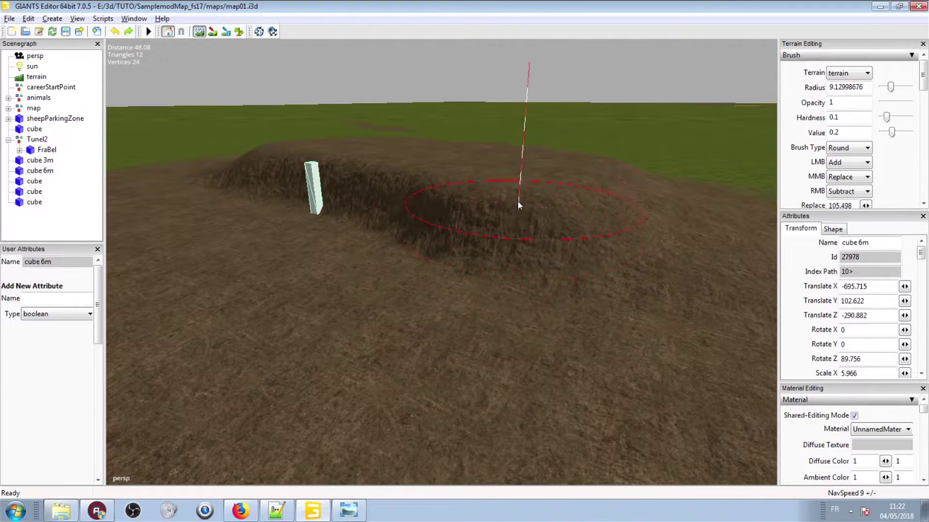
{"action": "mouse_move", "coordinate": [517, 192]}
{"action": "left_mouse_down"}
{"action": "mouse_move", "coordinate": [475, 249]}
{"action": "mouse_move", "coordinate": [589, 226]}
{"action": "left_mouse_up"}
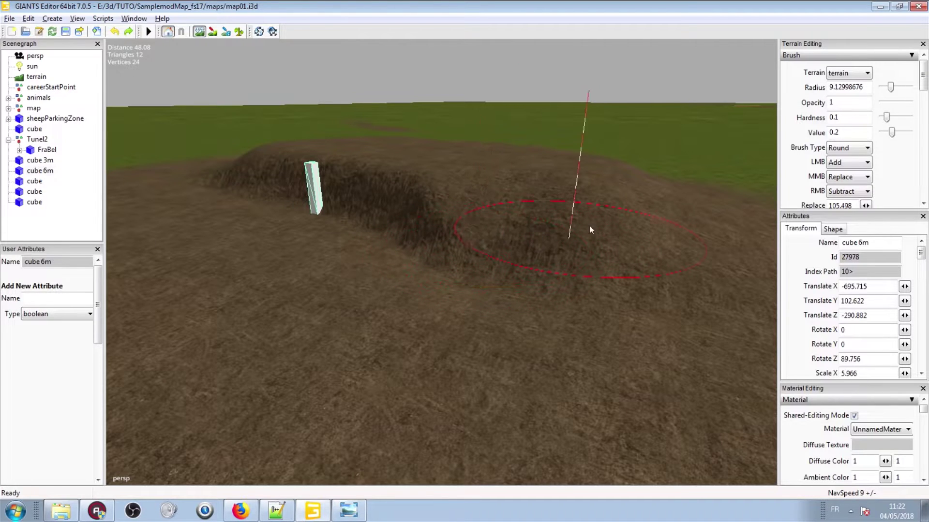
- Change the brush's Replace action to Smooth, soften the slope at the mound's end and leave terrain sculpting
{"action": "left_click", "coordinate": [851, 183]}
{"action": "left_click", "coordinate": [844, 211]}
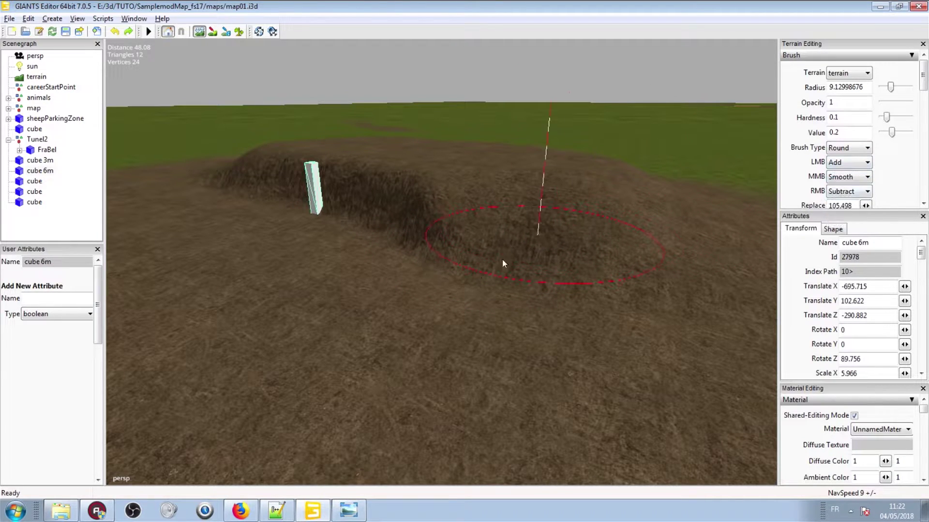
{"action": "middle_click_drag", "start_coordinate": [481, 230], "coordinate": [514, 208], "text": "alt"}
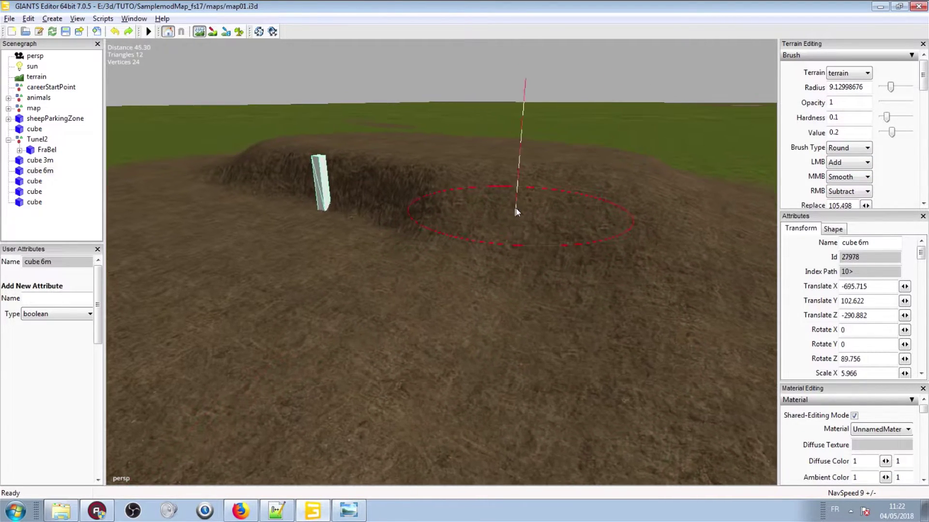
{"action": "left_click", "coordinate": [199, 32]}
- Examine the sculpted mound, the cube-marked site with the tunnel and the dirt trail painted across the grass
{"action": "right_click_drag", "start_coordinate": [382, 194], "coordinate": [184, 246], "text": "alt"}
{"action": "left_click_drag", "start_coordinate": [449, 259], "coordinate": [494, 283], "text": "alt"}
{"action": "middle_click_drag", "start_coordinate": [494, 282], "coordinate": [548, 300], "text": "alt"}
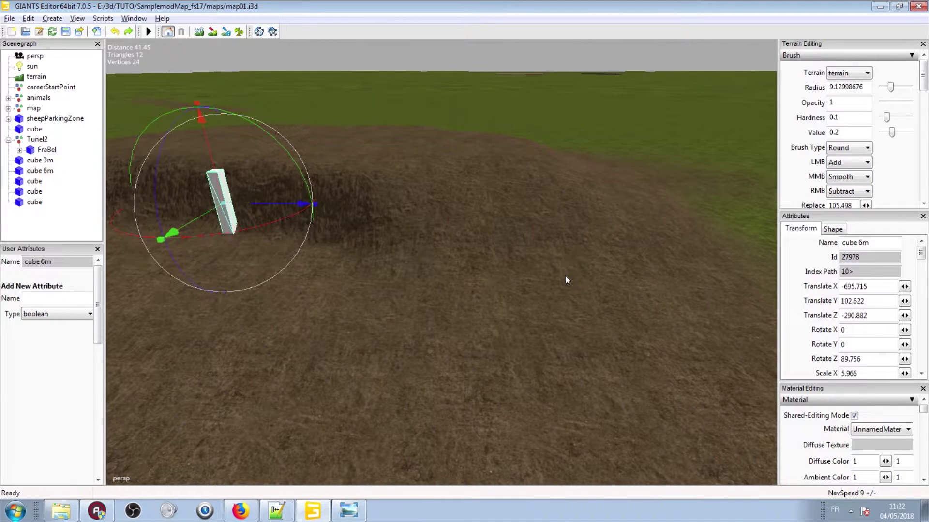
{"action": "right_click_drag", "start_coordinate": [549, 303], "coordinate": [687, 272]}
{"action": "right_click_drag", "start_coordinate": [629, 203], "coordinate": [217, 319]}
{"action": "right_click_drag", "start_coordinate": [402, 162], "coordinate": [618, 306], "text": "alt"}
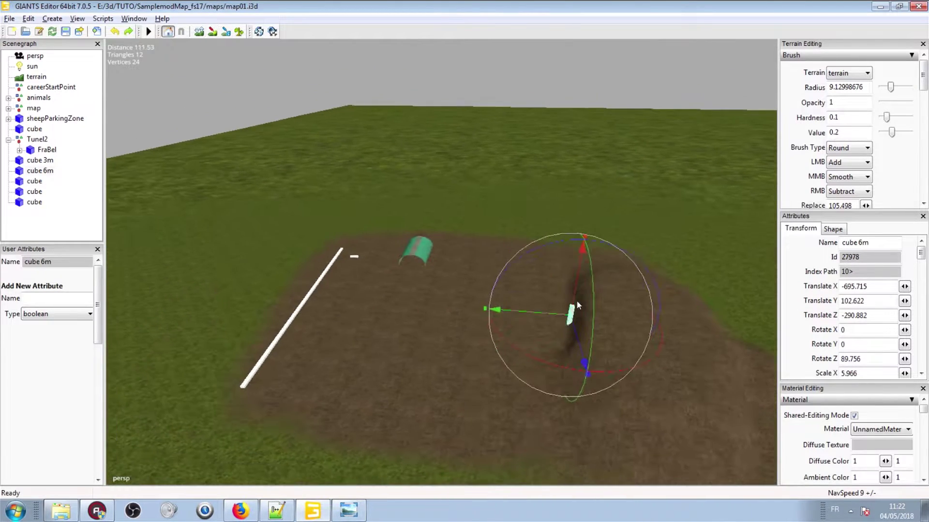
{"action": "right_click_drag", "start_coordinate": [349, 258], "coordinate": [387, 324]}
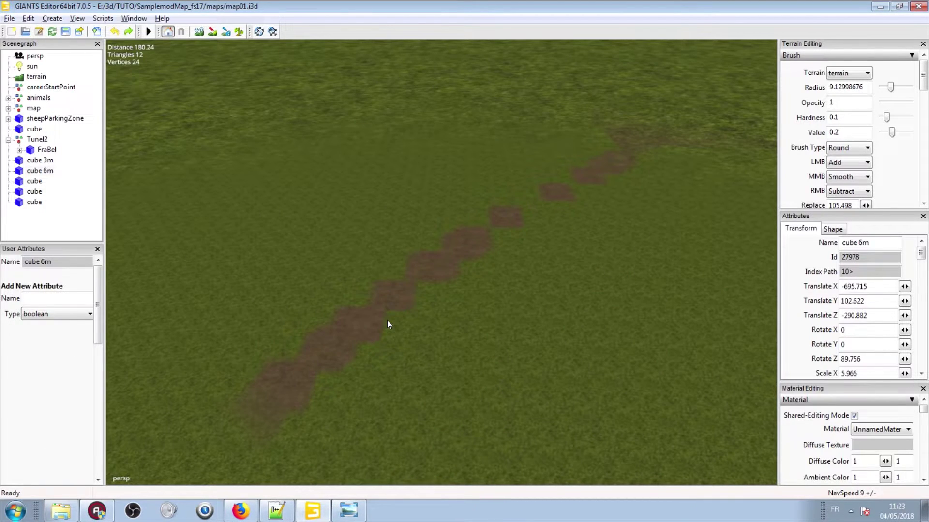
{"action": "right_click_drag", "start_coordinate": [387, 324], "coordinate": [377, 476]}
- Bring up the aerial farm photo, switch to Google Maps in Firefox and clear the existing measurement at the Arc de Triomphe
{"action": "left_click", "coordinate": [349, 510]}
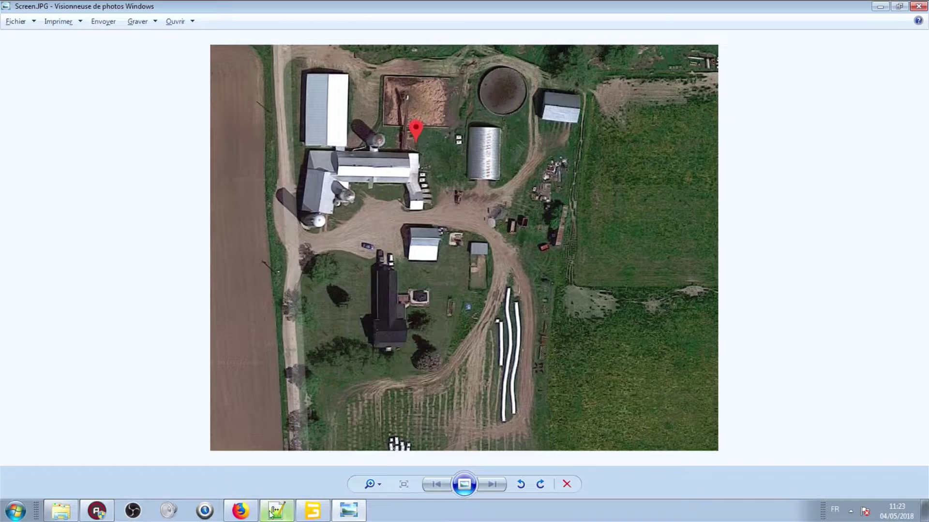
{"action": "left_click", "coordinate": [255, 512]}
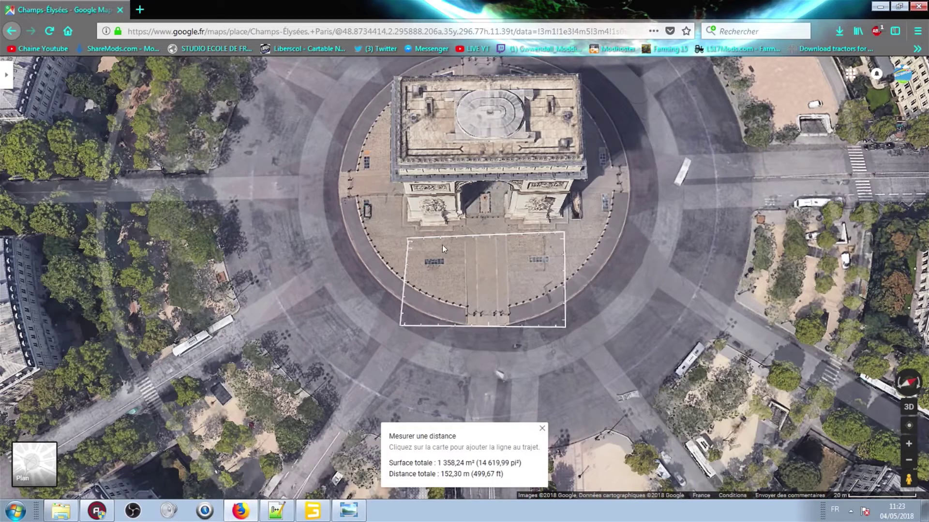
{"action": "right_click", "coordinate": [302, 251]}
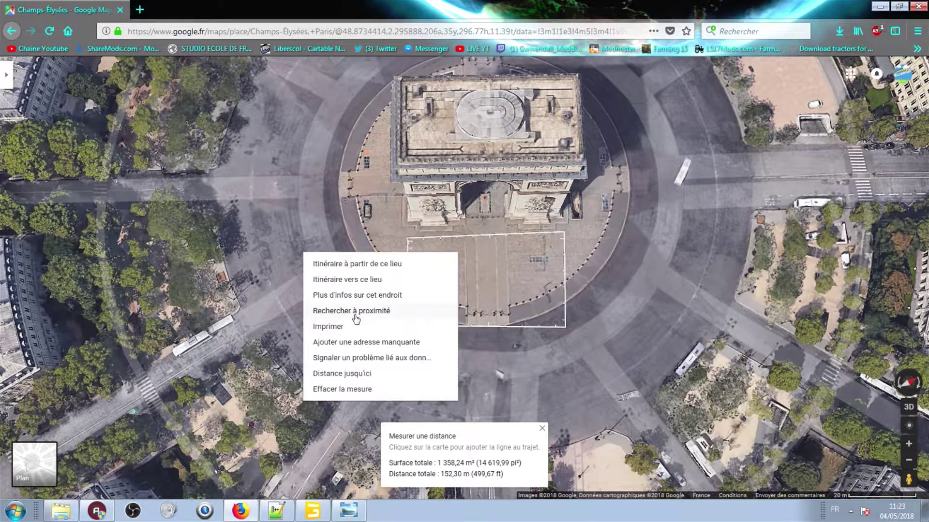
{"action": "left_click", "coordinate": [344, 390]}
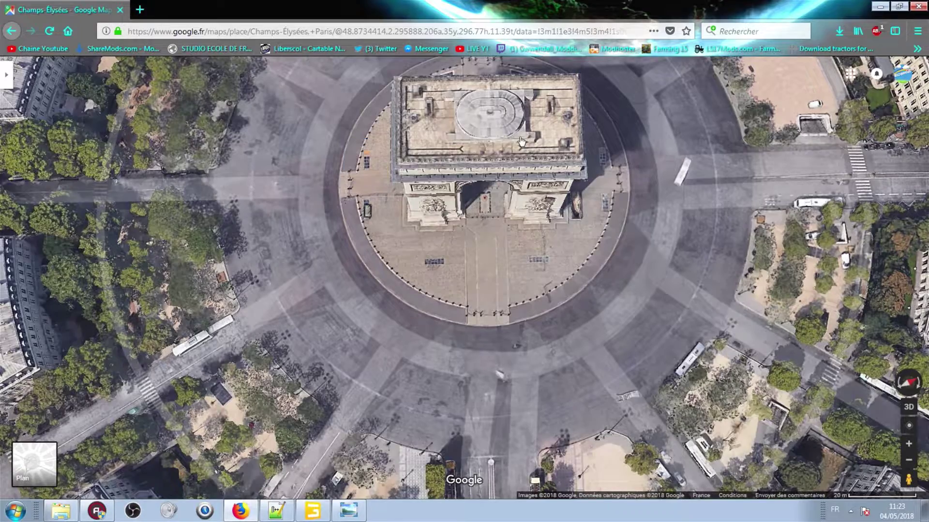
- Measure the long front side of the Arc de Triomphe at ground level
{"action": "scroll", "coordinate": [470, 256], "scroll_direction": "down", "scroll_amount": 3}
{"action": "scroll", "coordinate": [470, 255], "scroll_direction": "up", "scroll_amount": 3}
{"action": "scroll", "coordinate": [470, 255], "scroll_direction": "down", "scroll_amount": 2}
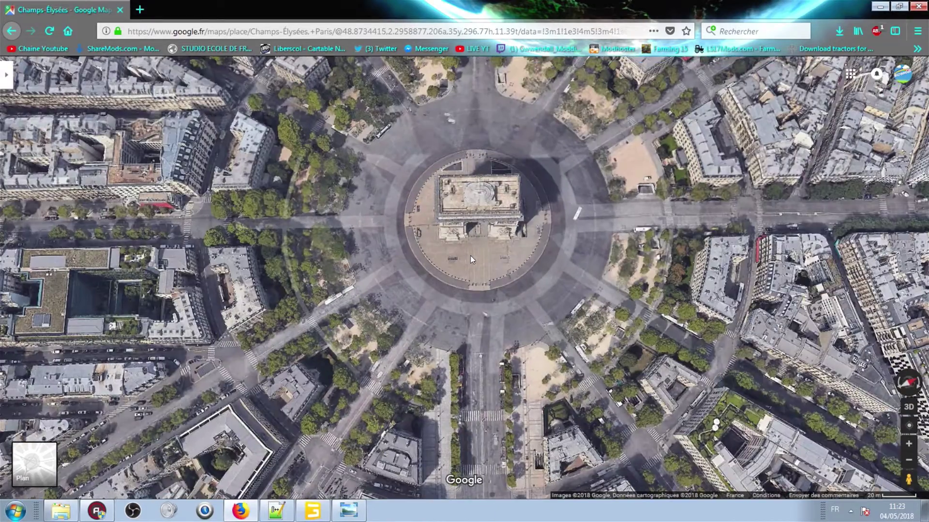
{"action": "scroll", "coordinate": [434, 230], "scroll_direction": "up", "scroll_amount": 2}
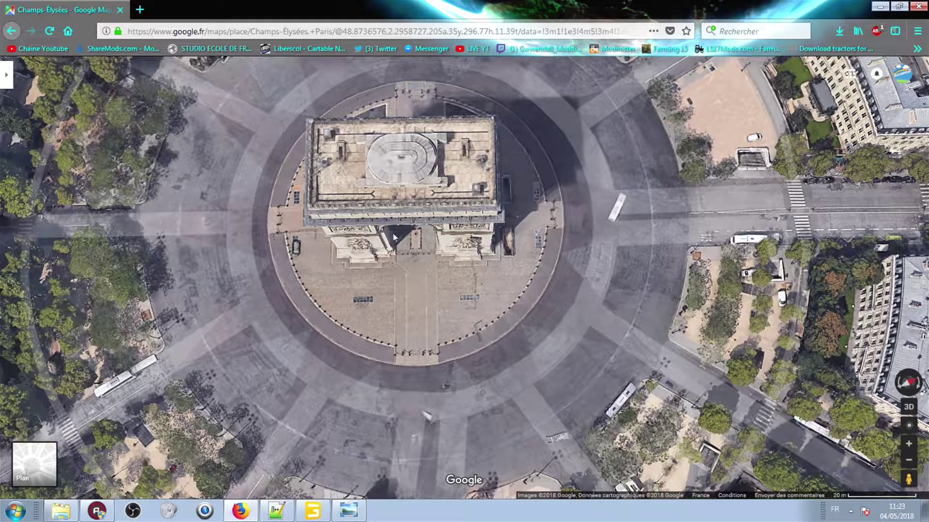
{"action": "right_click", "coordinate": [337, 259]}
{"action": "left_click", "coordinate": [368, 381]}
{"action": "left_click", "coordinate": [490, 261]}
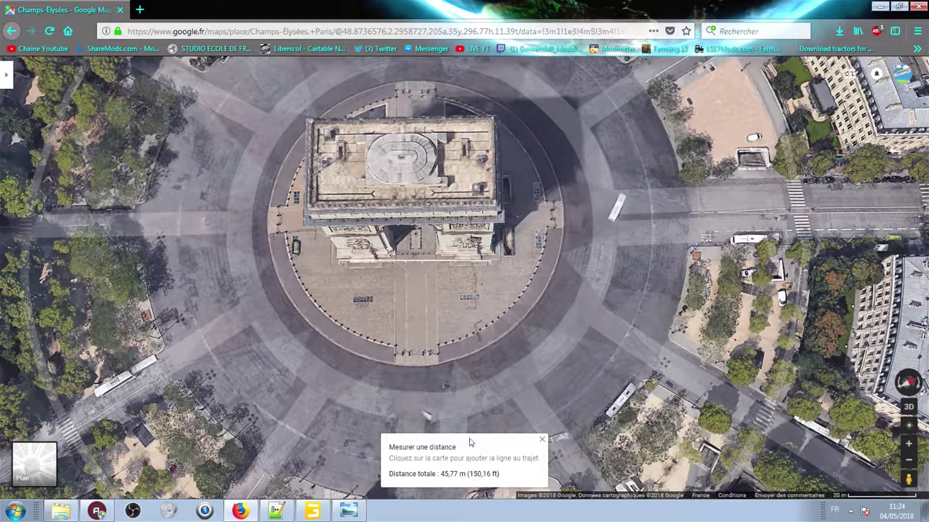
{"action": "left_click_drag", "start_coordinate": [439, 473], "coordinate": [464, 474]}
- Clear the front measurement and measure the short side of the Arc de Triomphe at its base from a tilted view
{"action": "left_click_drag", "start_coordinate": [584, 231], "coordinate": [538, 248]}
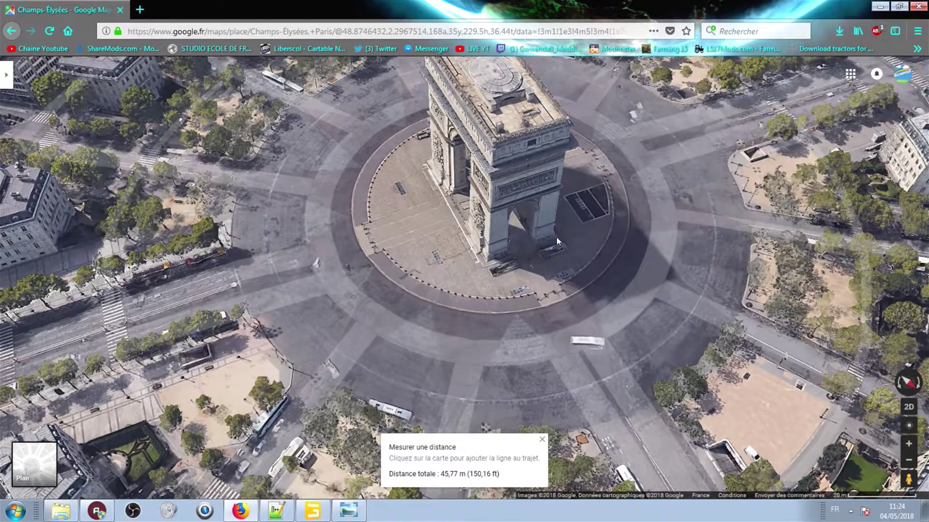
{"action": "right_click", "coordinate": [556, 237]}
{"action": "left_click", "coordinate": [581, 428]}
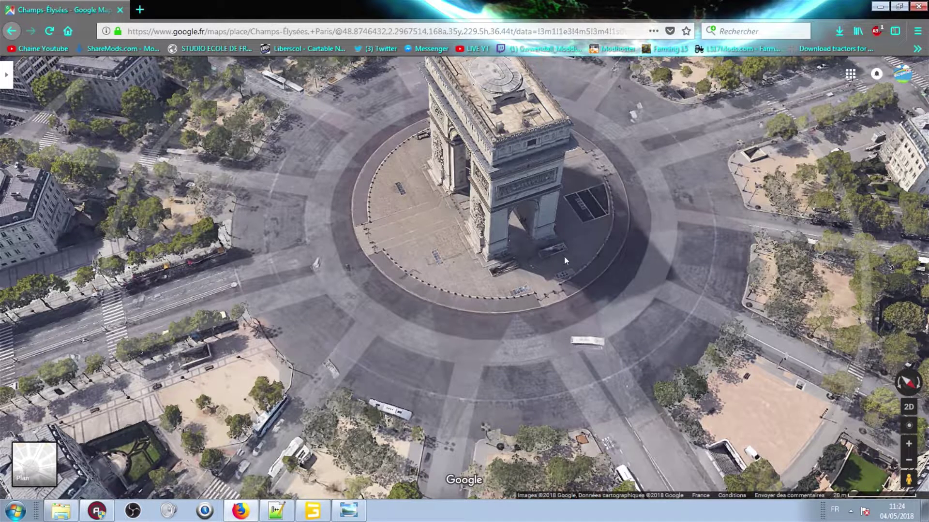
{"action": "right_click", "coordinate": [556, 242]}
{"action": "left_click", "coordinate": [614, 359]}
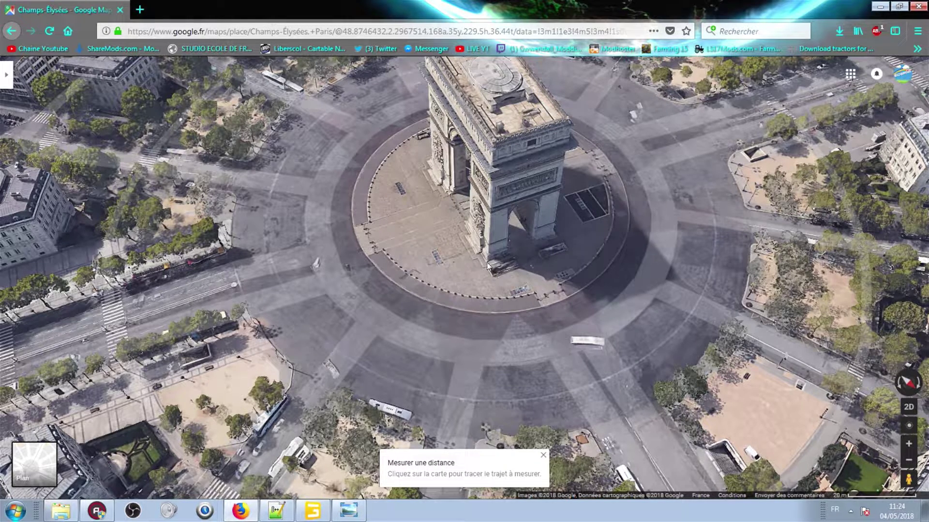
{"action": "left_click", "coordinate": [487, 265]}
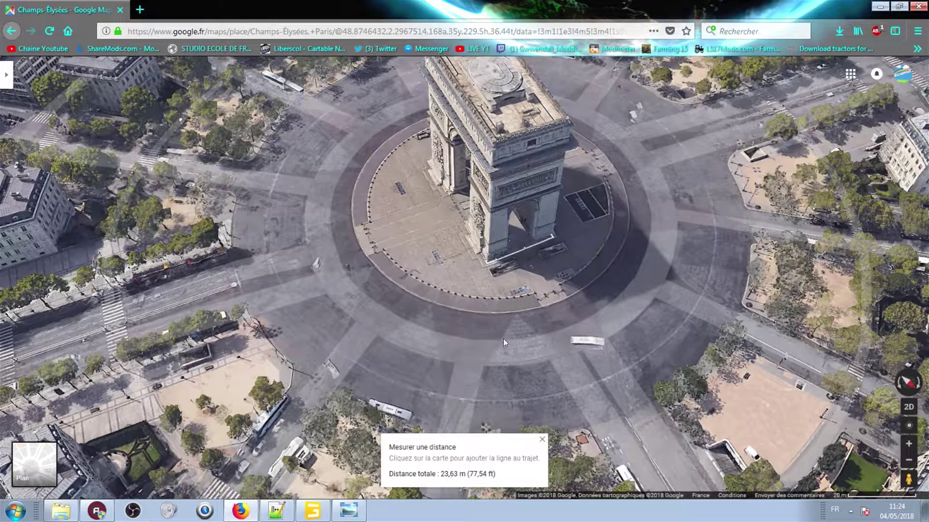
- Switch to GIANTS Editor and place a long white cube at the painted dirt square's edge, about X -444.449, Y 100.557, Z -608.016
{"action": "left_click", "coordinate": [314, 514]}
{"action": "left_click_drag", "start_coordinate": [421, 203], "coordinate": [441, 448], "text": "alt"}
{"action": "scroll", "coordinate": [268, 153], "scroll_direction": "up", "scroll_amount": 4}
{"action": "middle_click_drag", "start_coordinate": [267, 153], "coordinate": [405, 373], "text": "alt"}
{"action": "scroll", "coordinate": [405, 372], "scroll_direction": "up", "scroll_amount": 3}
{"action": "right_click_drag", "start_coordinate": [405, 368], "coordinate": [393, 245]}
{"action": "left_click_drag", "start_coordinate": [419, 208], "coordinate": [532, 193], "text": "alt"}
{"action": "middle_click_drag", "start_coordinate": [532, 194], "coordinate": [1, 414], "text": "alt"}
{"action": "left_click_drag", "start_coordinate": [1, 415], "coordinate": [384, 289], "text": "alt"}
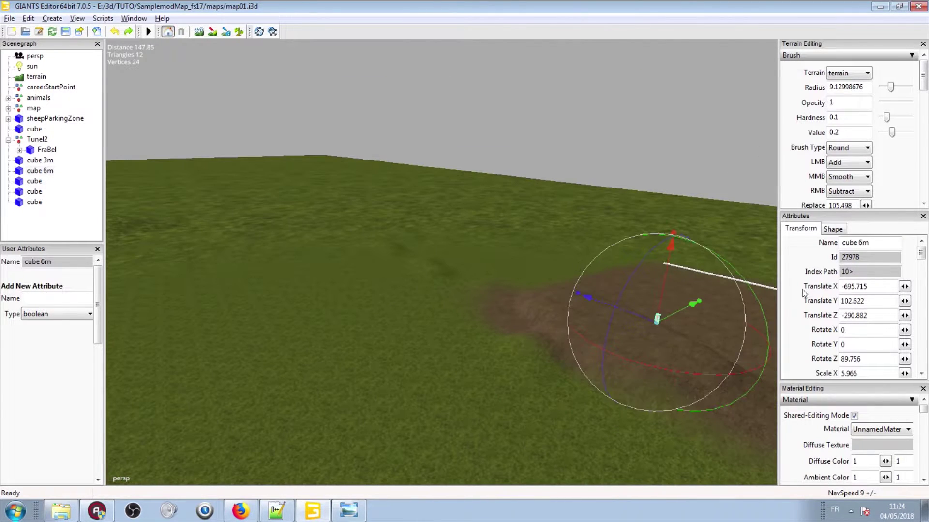
{"action": "left_click", "coordinate": [773, 289]}
{"action": "mouse_move", "coordinate": [773, 289]}
{"action": "middle_mouse_down", "text": "alt"}
{"action": "mouse_move", "coordinate": [822, 227]}
{"action": "mouse_move", "coordinate": [350, 289]}
{"action": "mouse_move", "coordinate": [610, 224]}
{"action": "mouse_move", "coordinate": [60, 441]}
{"action": "middle_mouse_up", "text": "alt"}
{"action": "scroll", "coordinate": [541, 250], "scroll_direction": "up", "scroll_amount": 3}
{"action": "key", "text": "ctrl+b"}
{"action": "left_click", "coordinate": [413, 244]}
{"action": "left_click_drag", "start_coordinate": [426, 280], "coordinate": [379, 247]}
- Duplicate the long white cube and line the copy up end to end with it along the dirt square's edge
{"action": "middle_click_drag", "start_coordinate": [409, 285], "coordinate": [410, 293], "text": "alt"}
{"action": "scroll", "coordinate": [410, 292], "scroll_direction": "up", "scroll_amount": 1}
{"action": "middle_click_drag", "start_coordinate": [522, 306], "coordinate": [575, 355], "text": "alt"}
{"action": "scroll", "coordinate": [555, 289], "scroll_direction": "up", "scroll_amount": 2}
{"action": "left_click_drag", "start_coordinate": [556, 290], "coordinate": [539, 347], "text": "alt"}
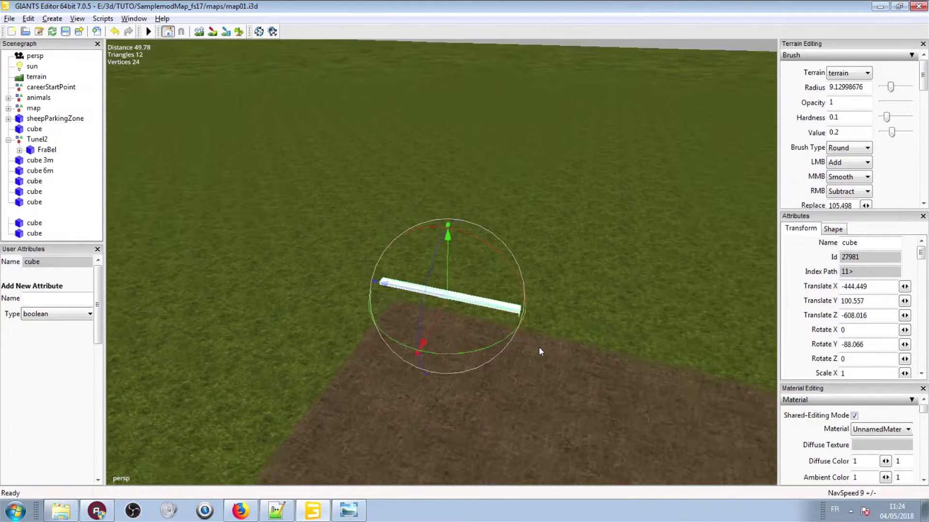
{"action": "key", "text": "ctrl+v"}
{"action": "left_click_drag", "start_coordinate": [450, 301], "coordinate": [638, 331]}
- Duplicate the long cube again and turn the copy crosswise to Rotate X 180, Y 0.153, Z -180
{"action": "key", "text": "ctrl+v"}
{"action": "scroll", "coordinate": [528, 350], "scroll_direction": "down", "scroll_amount": 1}
{"action": "left_click_drag", "start_coordinate": [529, 350], "coordinate": [606, 268], "text": "alt"}
{"action": "key", "text": "ctrl+d"}
{"action": "left_click_drag", "start_coordinate": [610, 317], "coordinate": [553, 296]}
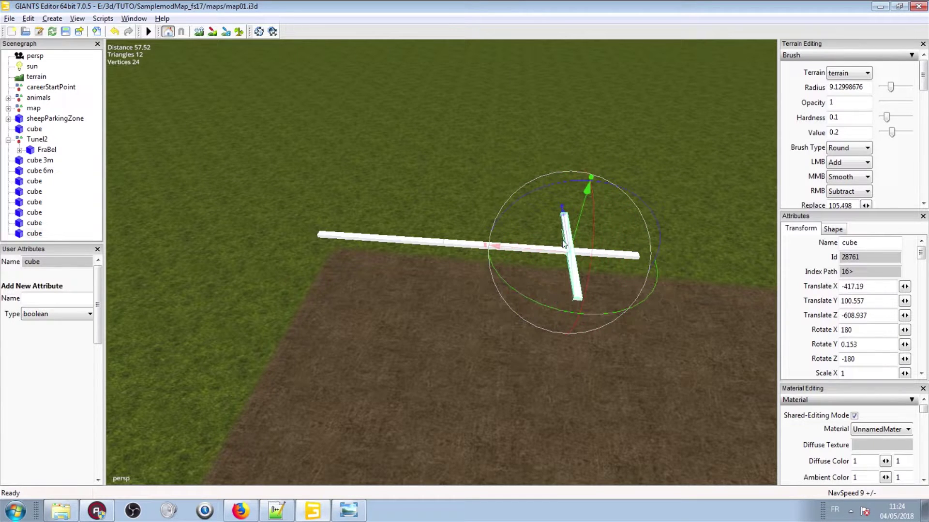
- Move the crosswise cube to the end of the cube line at about X -407.959, Z -601.014, forming a right-angled corner
{"action": "left_click_drag", "start_coordinate": [569, 241], "coordinate": [482, 318]}
{"action": "middle_click_drag", "start_coordinate": [482, 319], "coordinate": [701, 290], "text": "alt"}
{"action": "scroll", "coordinate": [701, 207], "scroll_direction": "up", "scroll_amount": 3}
{"action": "left_click_drag", "start_coordinate": [701, 207], "coordinate": [672, 186], "text": "alt"}
{"action": "middle_click_drag", "start_coordinate": [671, 186], "coordinate": [650, 199], "text": "alt"}
{"action": "middle_click_drag", "start_coordinate": [503, 171], "coordinate": [422, 261]}
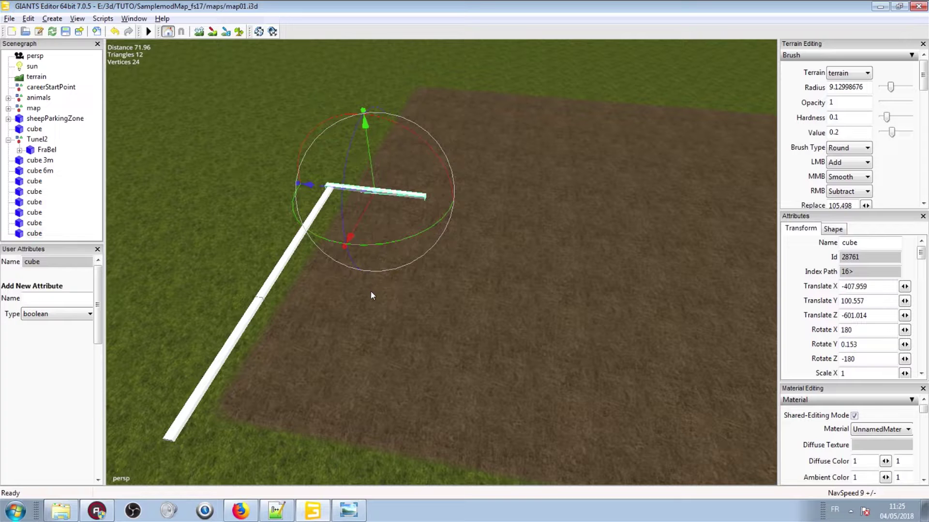
{"action": "middle_click_drag", "start_coordinate": [351, 196], "coordinate": [434, 153]}
{"action": "middle_click_drag", "start_coordinate": [351, 383], "coordinate": [617, 140]}
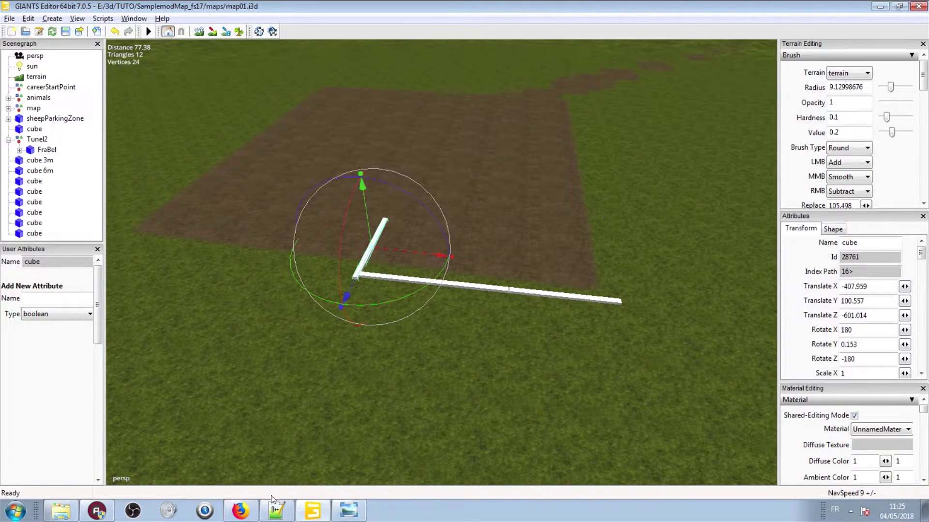
- Switch to Google Maps, extend the distance measurement at the Arc de Triomphe and survey the surrounding avenues and the Seine
{"action": "left_click", "coordinate": [240, 511]}
{"action": "right_click", "coordinate": [614, 116]}
{"action": "left_click", "coordinate": [526, 159]}
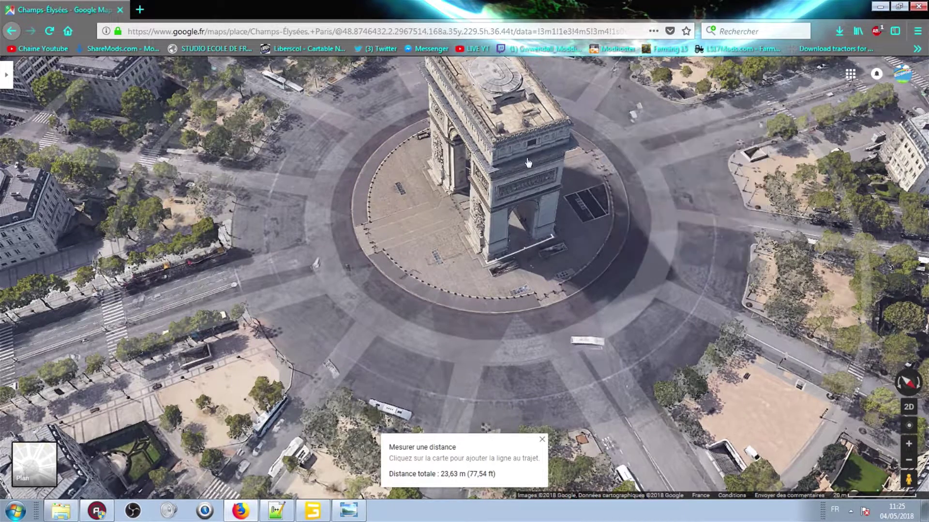
{"action": "scroll", "coordinate": [548, 159], "scroll_direction": "down", "scroll_amount": 5}
{"action": "scroll", "coordinate": [548, 160], "scroll_direction": "up", "scroll_amount": 3}
{"action": "left_click_drag", "start_coordinate": [754, 160], "coordinate": [337, 286]}
{"action": "scroll", "coordinate": [336, 286], "scroll_direction": "down", "scroll_amount": 5}
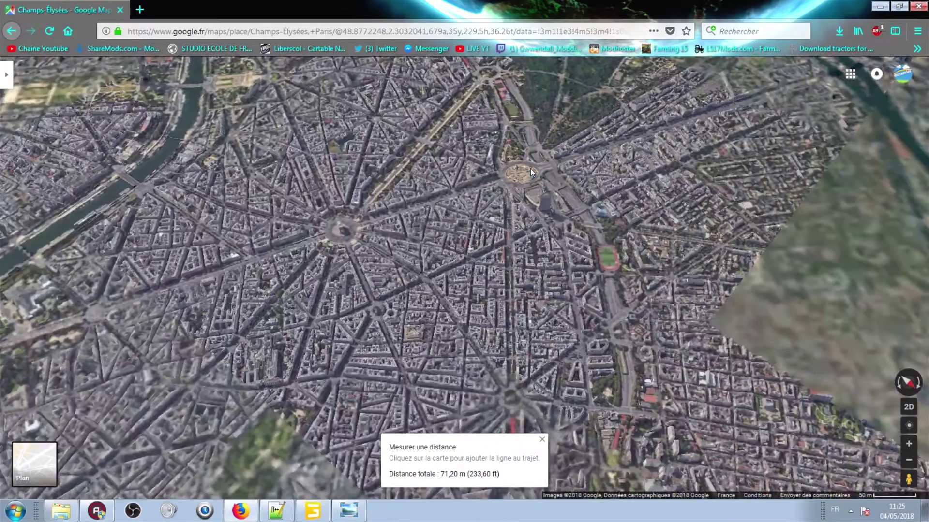
{"action": "scroll", "coordinate": [411, 233], "scroll_direction": "up", "scroll_amount": 5}
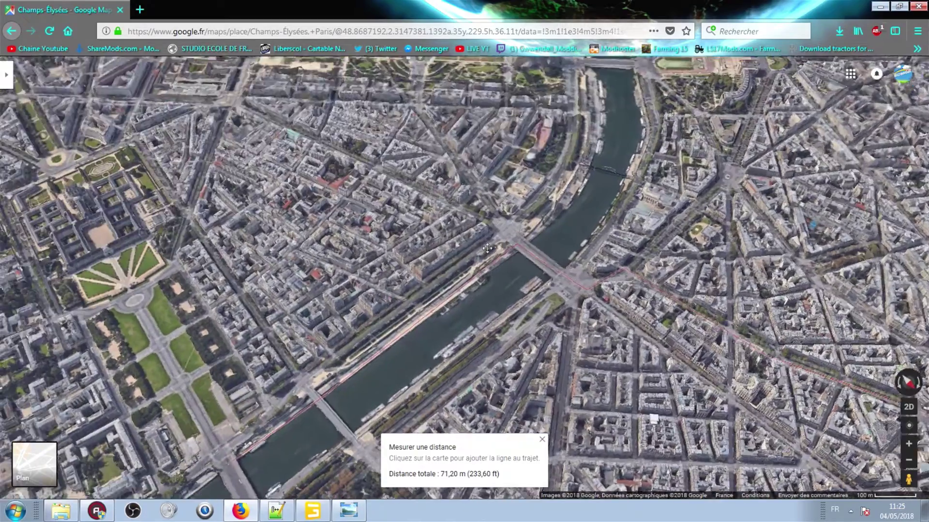
{"action": "left_click_drag", "start_coordinate": [487, 248], "coordinate": [505, 251], "text": "ctrl"}
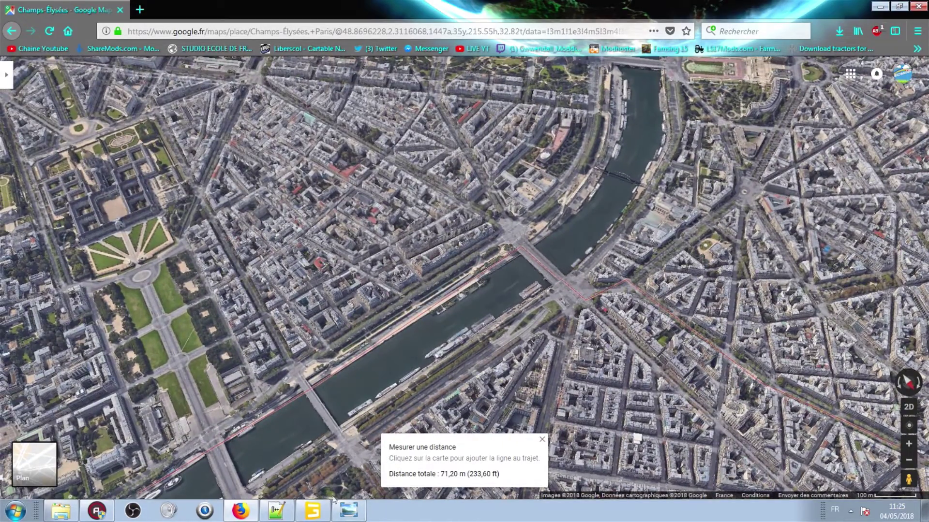
- Switch to GIANTS Editor and examine the raised dirt plot with its white cube gauges and the green tunnel building
{"action": "left_click", "coordinate": [313, 512]}
{"action": "mouse_move", "coordinate": [491, 166]}
{"action": "left_mouse_down", "text": "alt"}
{"action": "mouse_move", "coordinate": [509, 172]}
{"action": "mouse_move", "coordinate": [503, 155]}
{"action": "left_mouse_up", "text": "alt"}
{"action": "scroll", "coordinate": [267, 183], "scroll_direction": "up", "scroll_amount": 5}
{"action": "middle_click_drag", "start_coordinate": [487, 174], "coordinate": [514, 214], "text": "alt"}
{"action": "left_click_drag", "start_coordinate": [515, 215], "coordinate": [268, 232], "text": "alt"}
{"action": "right_click_drag", "start_coordinate": [268, 234], "coordinate": [57, 145]}
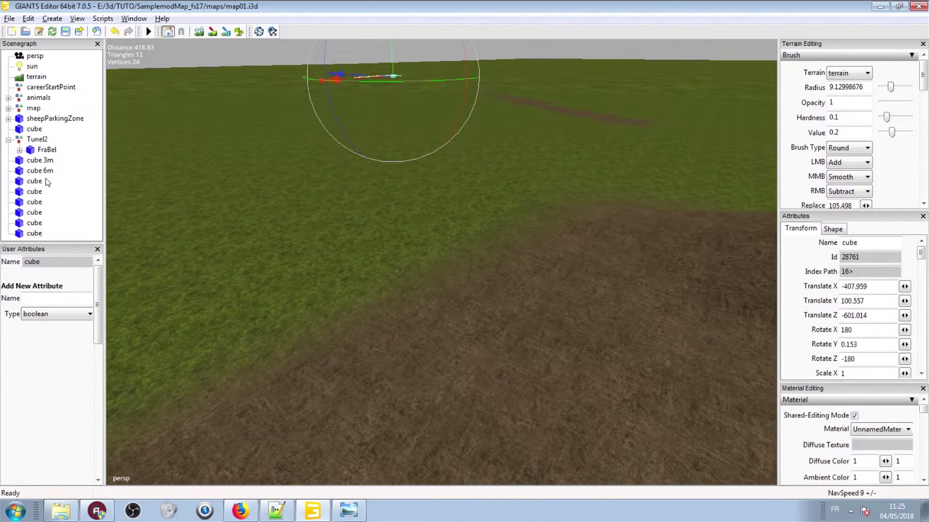
{"action": "right_click_drag", "start_coordinate": [440, 200], "coordinate": [534, 250]}
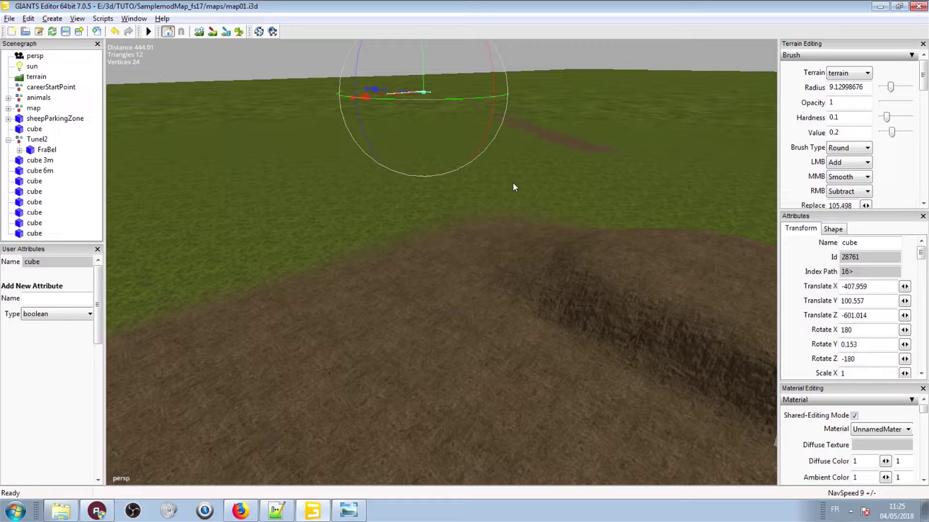
{"action": "right_click_drag", "start_coordinate": [513, 187], "coordinate": [600, 198]}
{"action": "right_click_drag", "start_coordinate": [446, 192], "coordinate": [195, 238]}
{"action": "right_click_drag", "start_coordinate": [557, 134], "coordinate": [292, 289]}
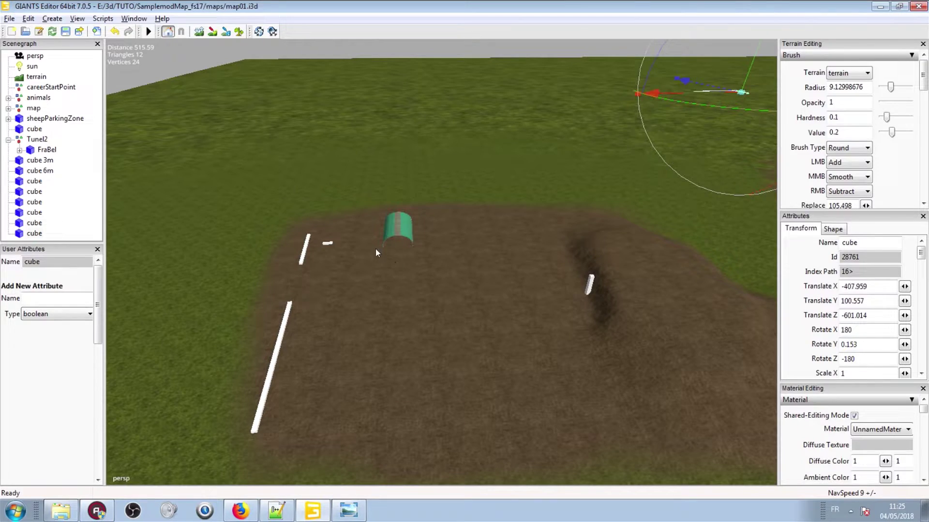
{"action": "scroll", "coordinate": [376, 249], "scroll_direction": "up", "scroll_amount": 4}
{"action": "middle_click_drag", "start_coordinate": [410, 165], "coordinate": [754, 285], "text": "alt"}
{"action": "scroll", "coordinate": [597, 179], "scroll_direction": "up", "scroll_amount": 3}
{"action": "right_click_drag", "start_coordinate": [598, 183], "coordinate": [373, 154]}
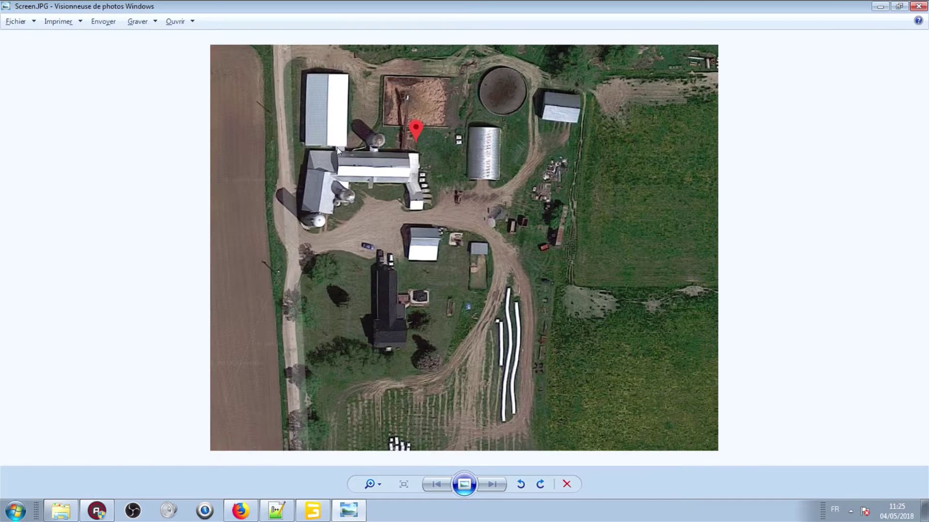
- Enlarge the aerial farm photo Screen.JPG and open the TUTO folder inside the 3d folder on drive E: in Windows Explorer
{"action": "scroll", "coordinate": [318, 76], "scroll_direction": "up", "scroll_amount": 2}
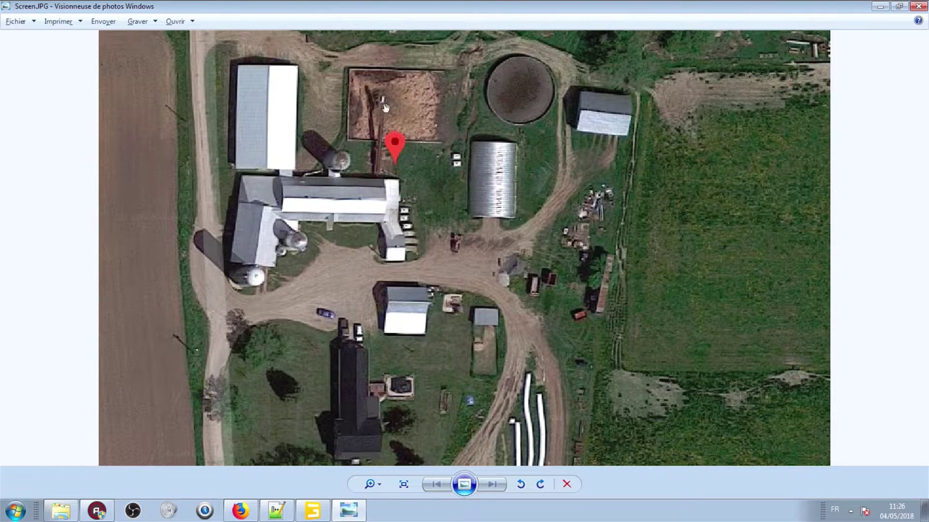
{"action": "left_click", "coordinate": [61, 511]}
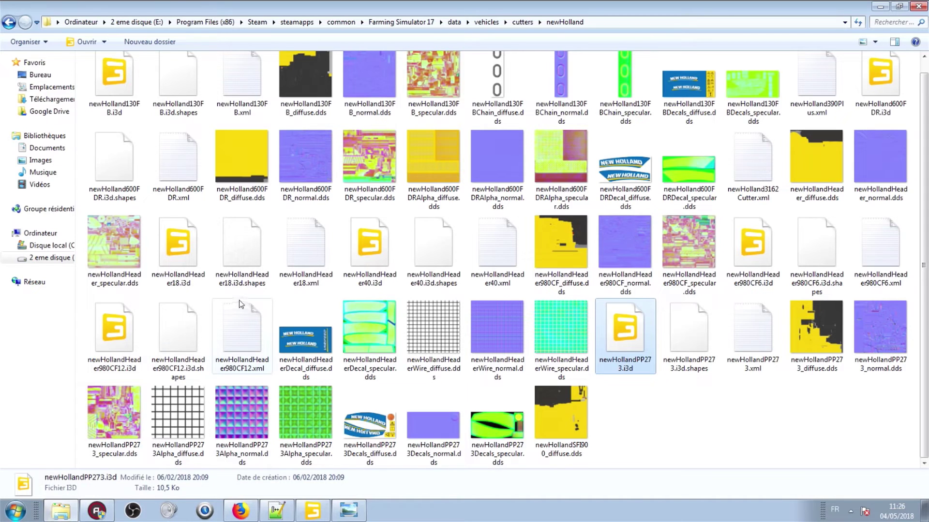
{"action": "left_click", "coordinate": [50, 258]}
{"action": "double_click", "coordinate": [140, 86]}
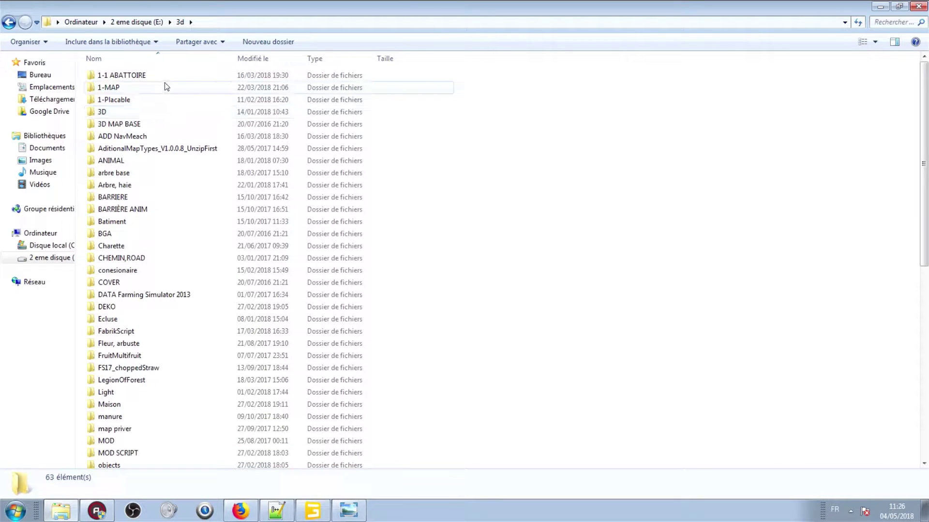
{"action": "scroll", "coordinate": [174, 218], "scroll_direction": "down", "scroll_amount": 8}
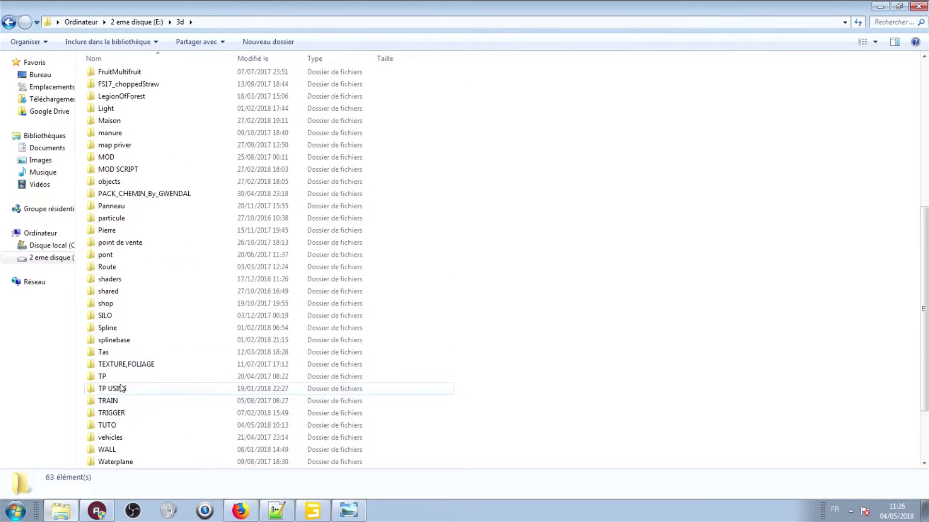
{"action": "double_click", "coordinate": [118, 426]}
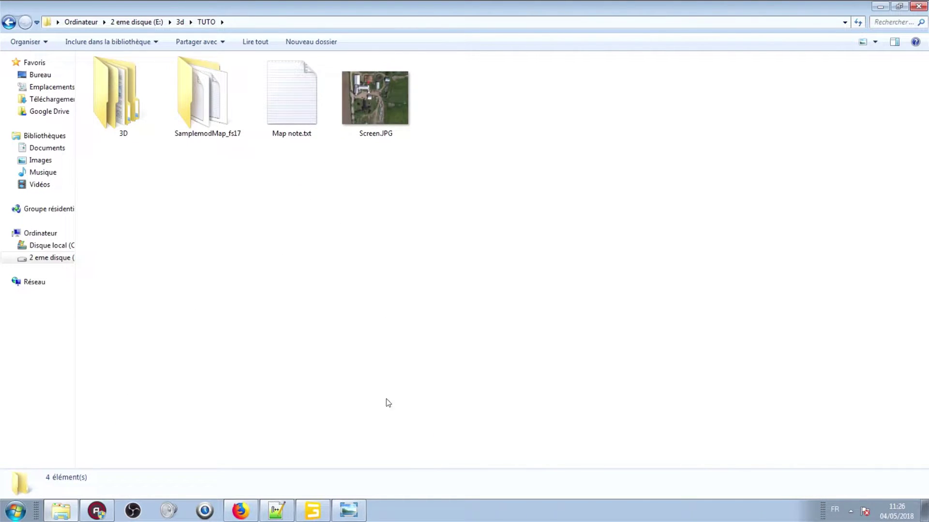
- Import Batiments.i3d from the 3D\BatimentStab folder into the map in GIANTS Editor
{"action": "left_click", "coordinate": [305, 516]}
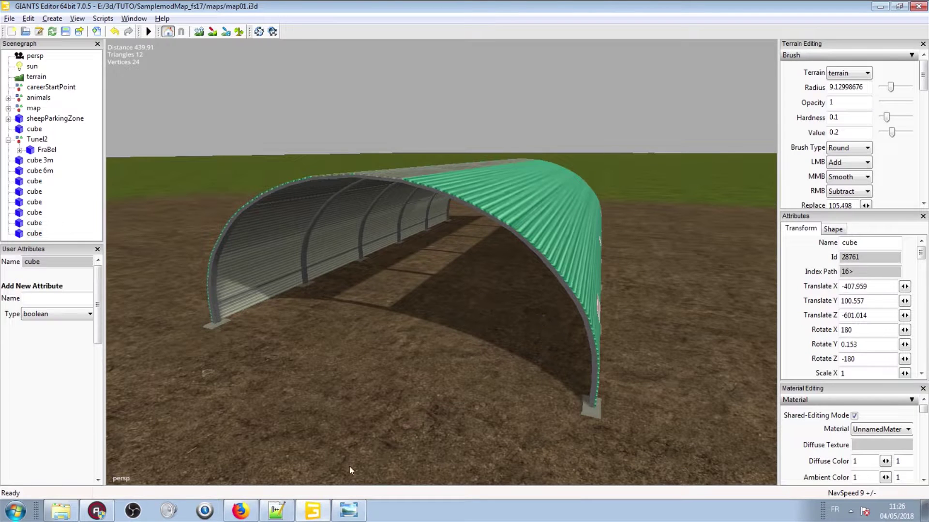
{"action": "key", "text": "alt+Tab"}
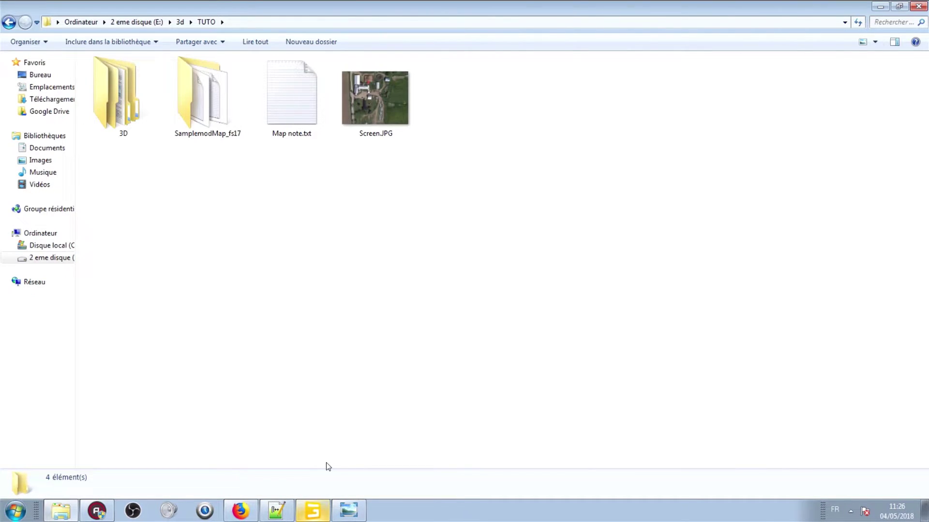
{"action": "double_click", "coordinate": [124, 87]}
{"action": "double_click", "coordinate": [133, 98]}
{"action": "left_click_drag", "start_coordinate": [123, 92], "coordinate": [99, 264]}
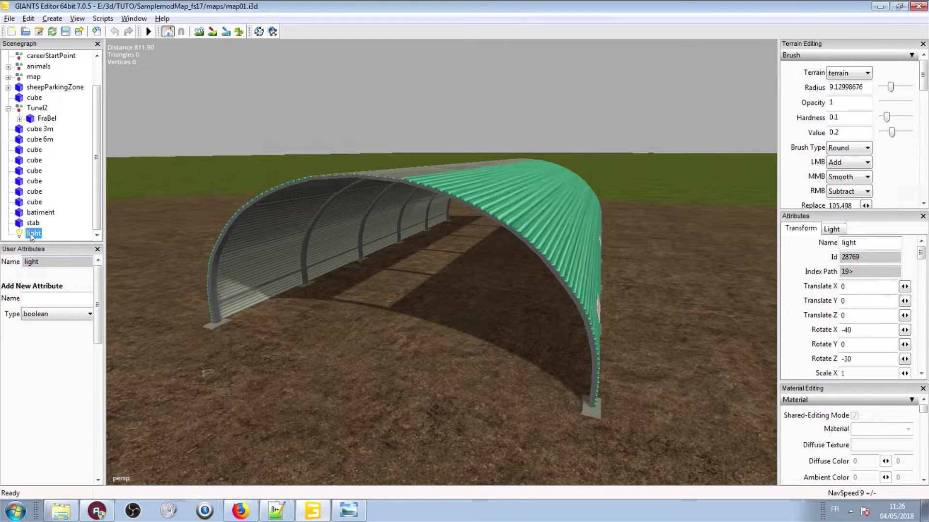
- Remove the imported light and import the building from the 3D\MaisonColonbage1 folder into the map
{"action": "left_click", "coordinate": [61, 510]}
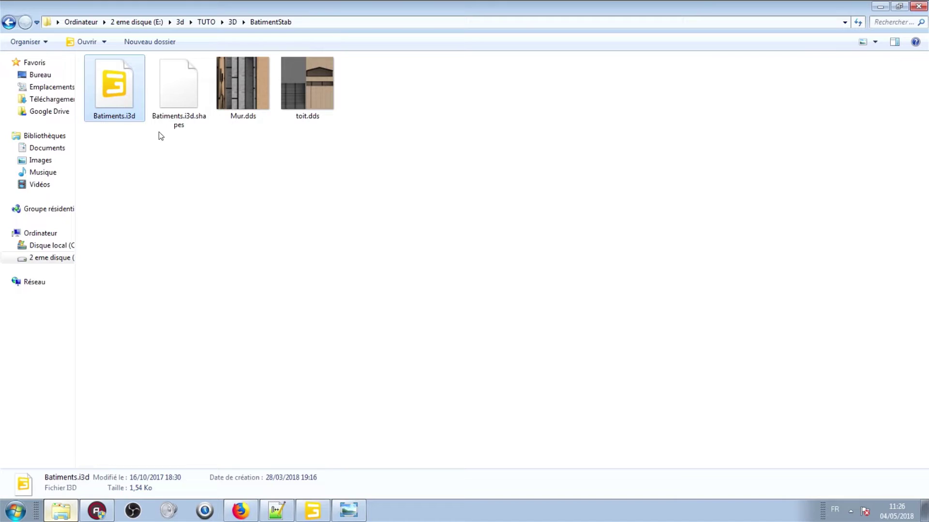
{"action": "left_click", "coordinate": [228, 22]}
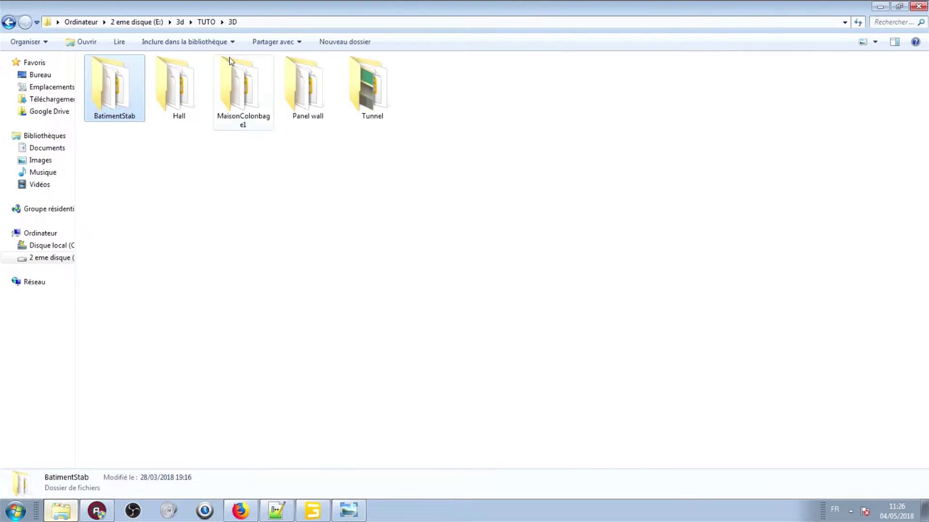
{"action": "double_click", "coordinate": [196, 71]}
{"action": "left_click", "coordinate": [233, 21]}
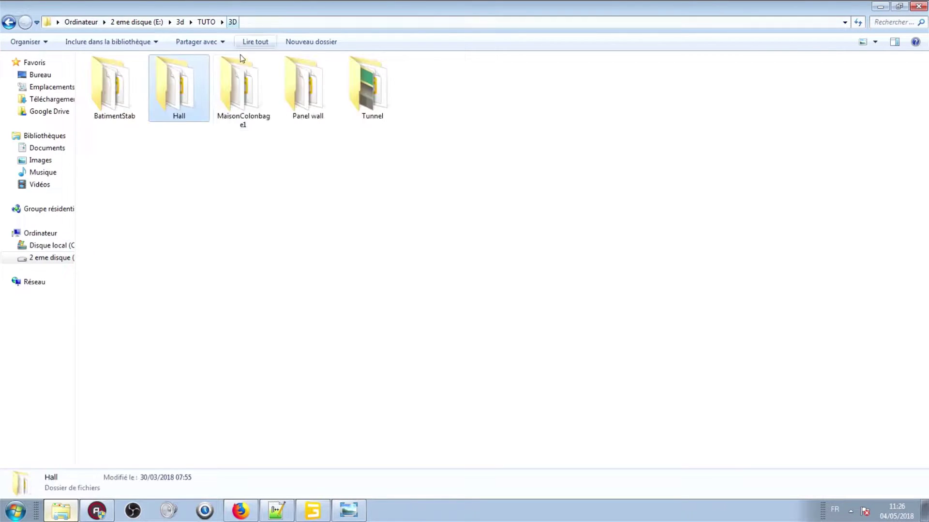
{"action": "double_click", "coordinate": [265, 77]}
{"action": "left_click_drag", "start_coordinate": [203, 77], "coordinate": [118, 240]}
- Place the stab building on the dirt plot at about X -756.234, Y 99.72, Z -323.39
{"action": "scroll", "coordinate": [340, 253], "scroll_direction": "down", "scroll_amount": 5}
{"action": "left_click", "coordinate": [32, 223]}
{"action": "left_click_drag", "start_coordinate": [320, 242], "coordinate": [428, 202], "text": "alt"}
{"action": "key", "text": "ctrl+b"}
{"action": "left_click", "coordinate": [435, 260]}
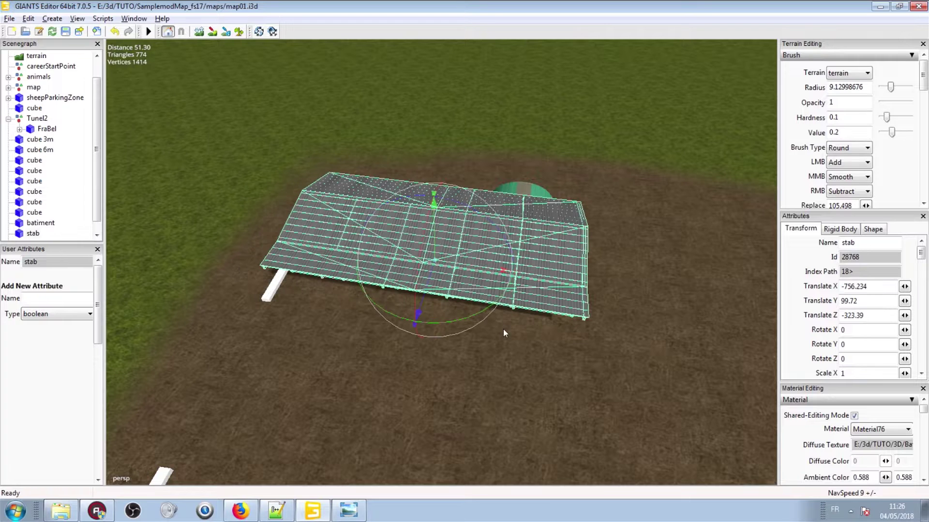
- Rotate the stab building to about Rotate Y -83.691 and move it to about X -759.564, Z -323.022
{"action": "left_click_drag", "start_coordinate": [480, 314], "coordinate": [283, 319]}
{"action": "left_click_drag", "start_coordinate": [384, 307], "coordinate": [387, 312]}
{"action": "left_click_drag", "start_coordinate": [407, 259], "coordinate": [382, 259]}
{"action": "middle_click_drag", "start_coordinate": [425, 290], "coordinate": [527, 262], "text": "alt"}
{"action": "scroll", "coordinate": [629, 204], "scroll_direction": "up", "scroll_amount": 3}
{"action": "left_click_drag", "start_coordinate": [725, 150], "coordinate": [516, 246], "text": "alt"}
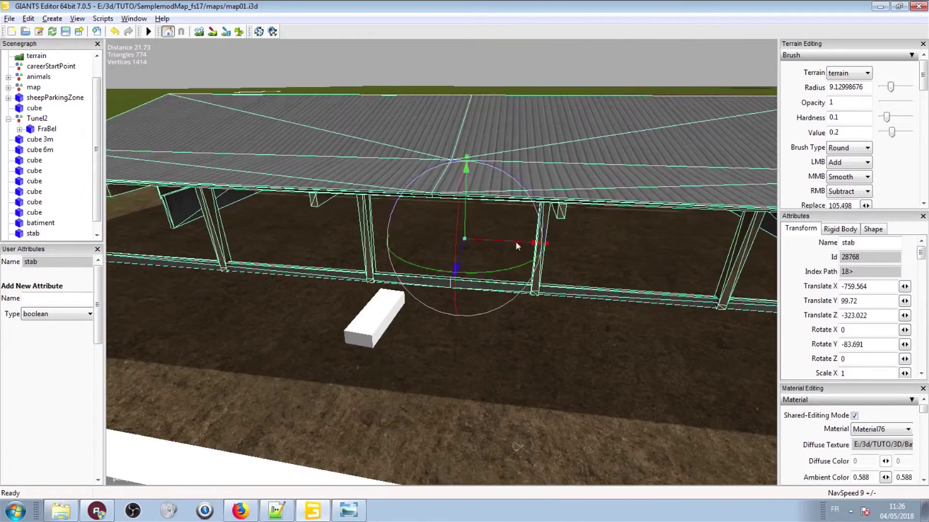
- Move the 3 m cube against the long white cube in front of the shed, at about X -773.366, Z -324.309
{"action": "scroll", "coordinate": [515, 241], "scroll_direction": "down", "scroll_amount": 5}
{"action": "left_click", "coordinate": [438, 307]}
{"action": "left_click", "coordinate": [461, 241]}
{"action": "scroll", "coordinate": [542, 188], "scroll_direction": "up", "scroll_amount": 4}
{"action": "left_click_drag", "start_coordinate": [414, 266], "coordinate": [282, 470]}
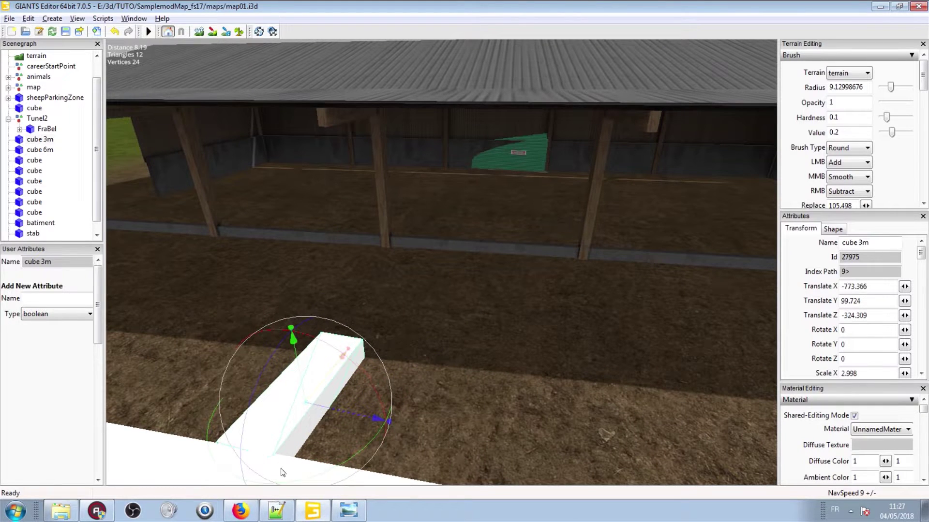
- Check the aerial farm photo and compare it with the shed and cube gauges in GIANTS Editor
{"action": "left_click", "coordinate": [348, 511]}
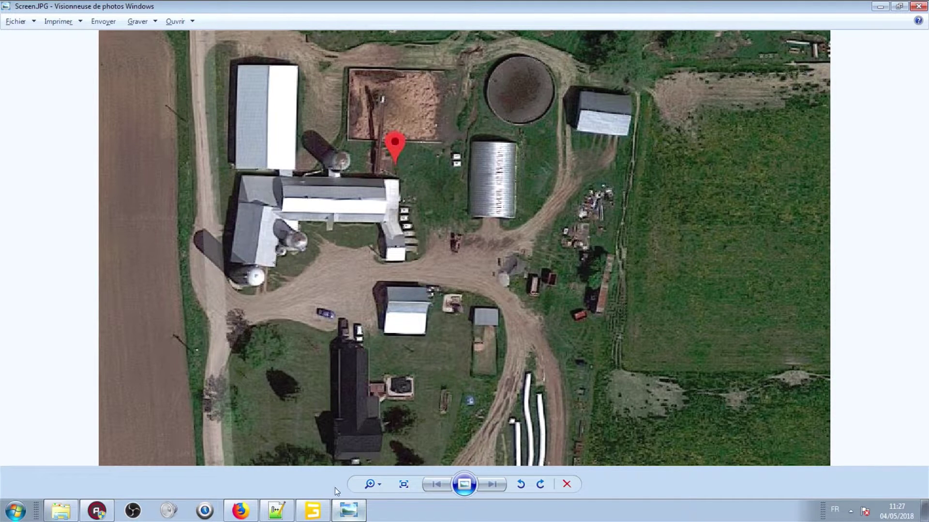
{"action": "left_click", "coordinate": [312, 510]}
{"action": "left_click_drag", "start_coordinate": [385, 303], "coordinate": [355, 321], "text": "alt"}
{"action": "scroll", "coordinate": [289, 330], "scroll_direction": "down", "scroll_amount": 5}
{"action": "scroll", "coordinate": [339, 309], "scroll_direction": "up", "scroll_amount": 2}
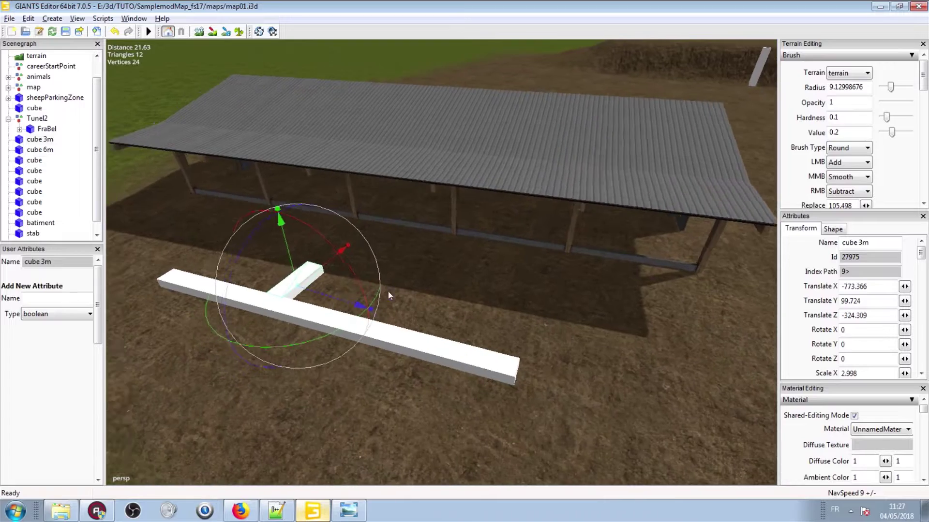
- Duplicate the 3 m cube and line the copy up end to end towards the shed at about X -770.407, Z -324.309
{"action": "left_click", "coordinate": [445, 332]}
{"action": "scroll", "coordinate": [452, 328], "scroll_direction": "up", "scroll_amount": 3}
{"action": "left_click_drag", "start_coordinate": [412, 343], "coordinate": [394, 304], "text": "alt"}
{"action": "left_click", "coordinate": [449, 283]}
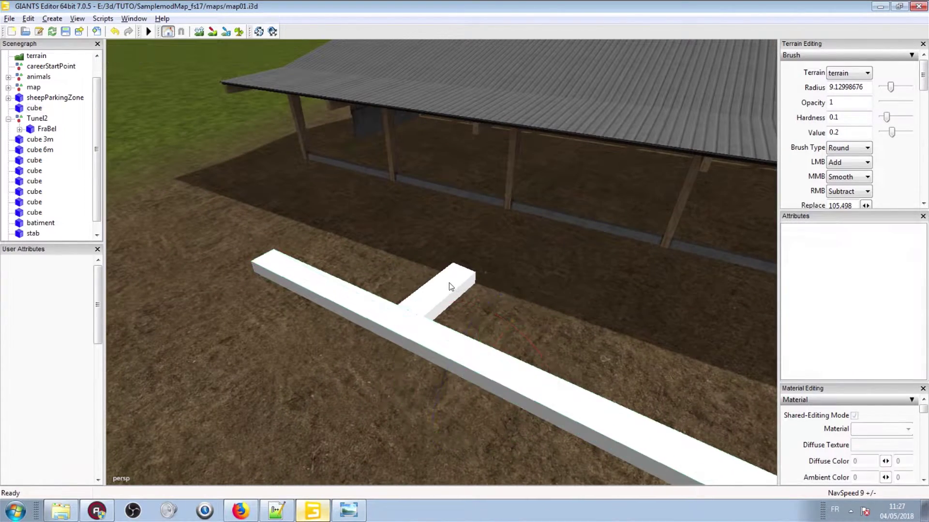
{"action": "left_click_drag", "start_coordinate": [450, 283], "coordinate": [405, 315], "text": "alt"}
{"action": "scroll", "coordinate": [405, 316], "scroll_direction": "up", "scroll_amount": 3}
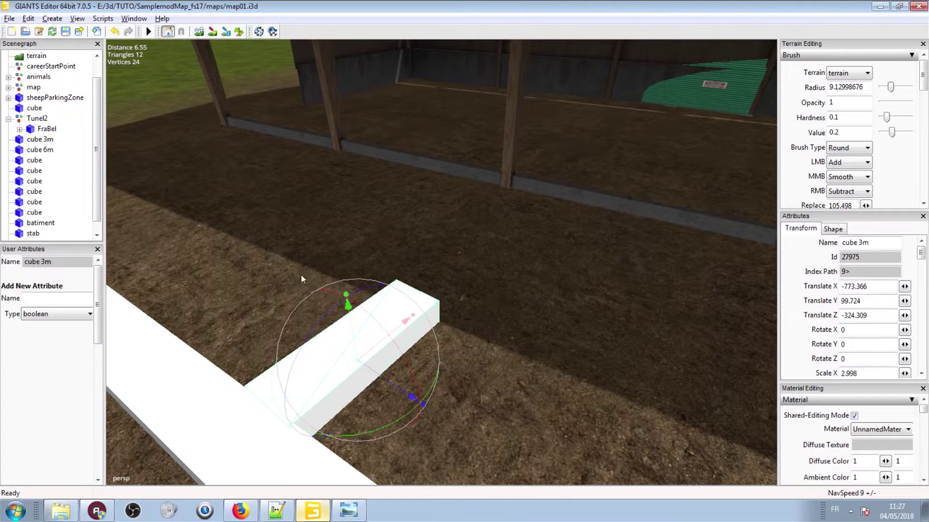
{"action": "right_click_drag", "start_coordinate": [377, 333], "coordinate": [362, 323]}
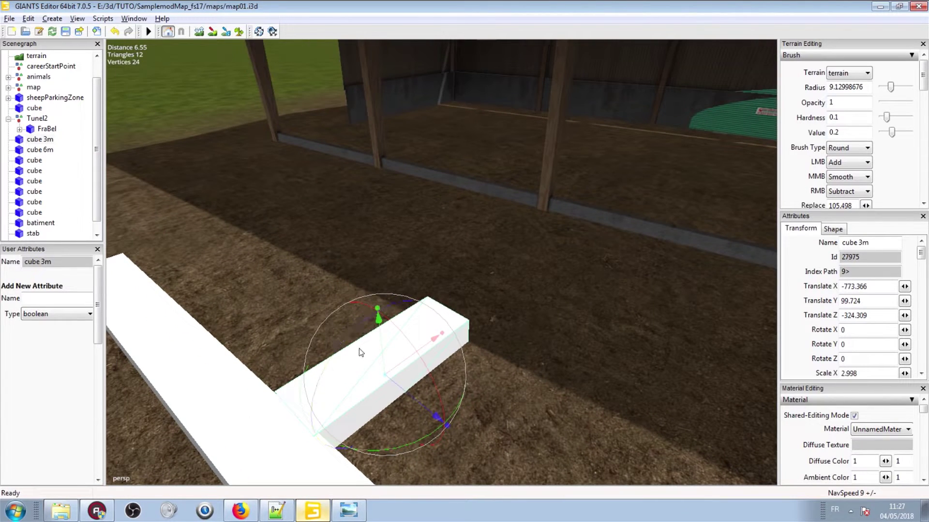
{"action": "key", "text": "ctrl+d"}
{"action": "left_click_drag", "start_coordinate": [397, 367], "coordinate": [577, 283]}
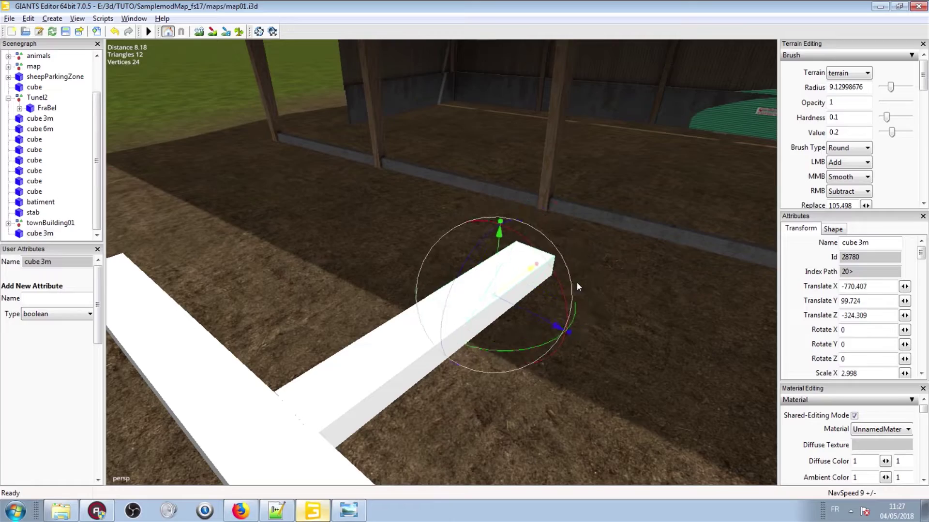
- Shift the stab building slightly away from the cubes to about X -758.537, Z -323.135
{"action": "left_click", "coordinate": [614, 232]}
{"action": "left_click_drag", "start_coordinate": [614, 232], "coordinate": [321, 285], "text": "alt"}
{"action": "scroll", "coordinate": [320, 285], "scroll_direction": "down", "scroll_amount": 4}
{"action": "scroll", "coordinate": [320, 285], "scroll_direction": "up", "scroll_amount": 4}
{"action": "middle_click_drag", "start_coordinate": [320, 285], "coordinate": [486, 184], "text": "alt"}
{"action": "left_click_drag", "start_coordinate": [516, 282], "coordinate": [530, 282]}
- Examine the gap between the shed and the end of the cube gauges, and compare the layout with the aerial photo
{"action": "middle_click_drag", "start_coordinate": [531, 282], "coordinate": [393, 180], "text": "alt"}
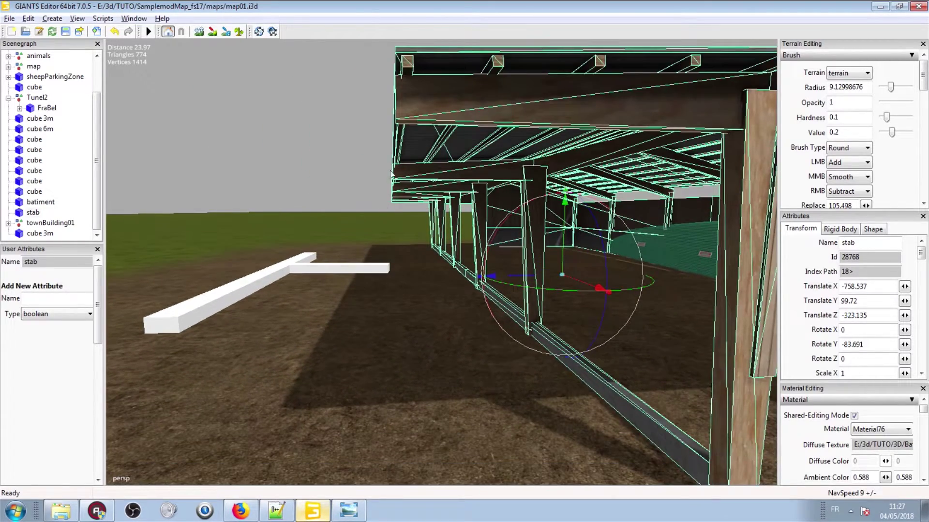
{"action": "scroll", "coordinate": [392, 171], "scroll_direction": "down", "scroll_amount": 3}
{"action": "left_click_drag", "start_coordinate": [361, 237], "coordinate": [362, 218], "text": "alt"}
{"action": "scroll", "coordinate": [531, 184], "scroll_direction": "up", "scroll_amount": 5}
{"action": "right_click_drag", "start_coordinate": [531, 183], "coordinate": [318, 223]}
{"action": "key", "text": "alt+Tab"}
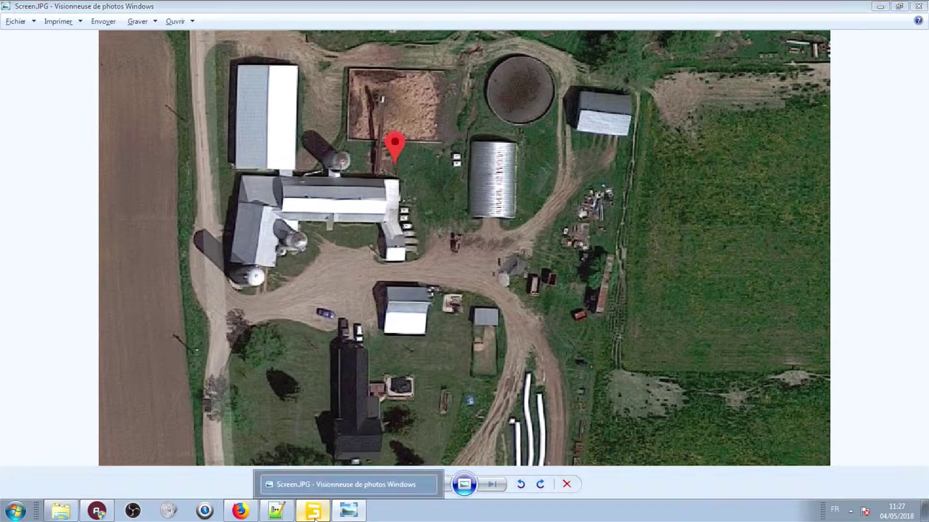
{"action": "left_click", "coordinate": [347, 510]}
- Place the 6 m cube in front of the shed at about X -767.046, Y 99.726, Z -332.919 and set Rotate Z to 0
{"action": "scroll", "coordinate": [432, 264], "scroll_direction": "down", "scroll_amount": 3}
{"action": "middle_click_drag", "start_coordinate": [433, 264], "coordinate": [591, 377], "text": "alt"}
{"action": "right_click_drag", "start_coordinate": [484, 379], "coordinate": [651, 196]}
{"action": "left_click", "coordinate": [602, 216]}
{"action": "middle_click_drag", "start_coordinate": [545, 257], "coordinate": [619, 231], "text": "alt"}
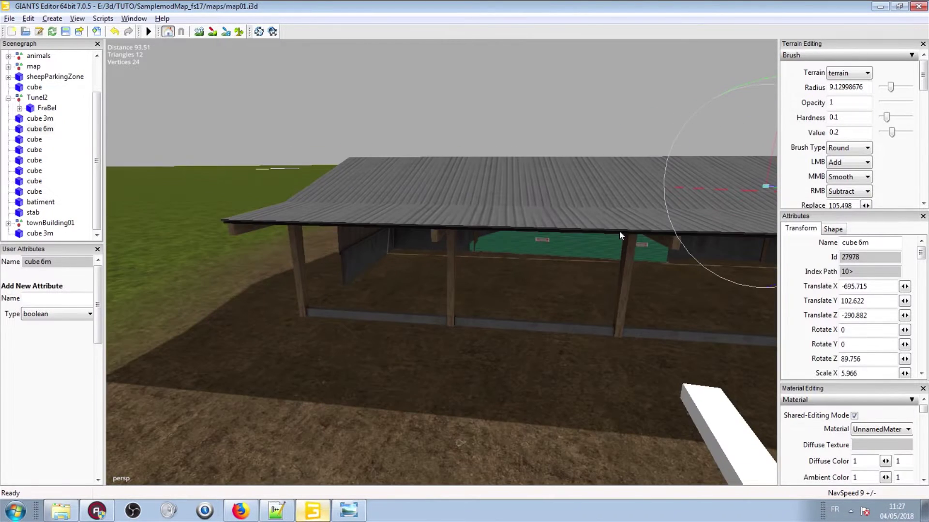
{"action": "key", "text": "ctrl+b"}
{"action": "key", "text": "Tab"}
{"action": "type", "text": "0"}
- Try setting the 6 m cube's Scale X to 0 and 1, and undo the scale changes
{"action": "key", "text": "Tab"}
{"action": "type", "text": "0"}
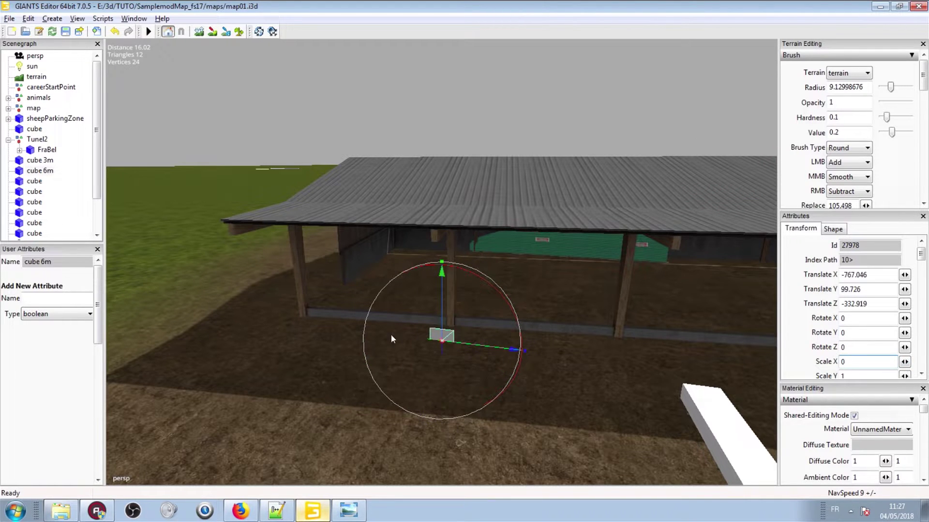
{"action": "scroll", "coordinate": [484, 301], "scroll_direction": "up", "scroll_amount": 5}
{"action": "left_click_drag", "start_coordinate": [501, 271], "coordinate": [387, 278], "text": "alt"}
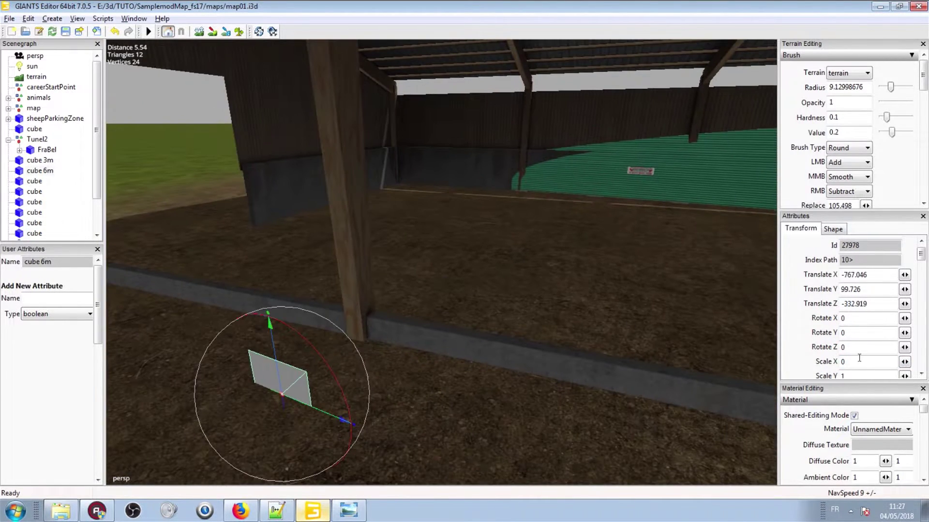
{"action": "type", "text": "1"}
{"action": "key", "text": "ctrl+z"}
{"action": "key", "text": "ctrl+z"}
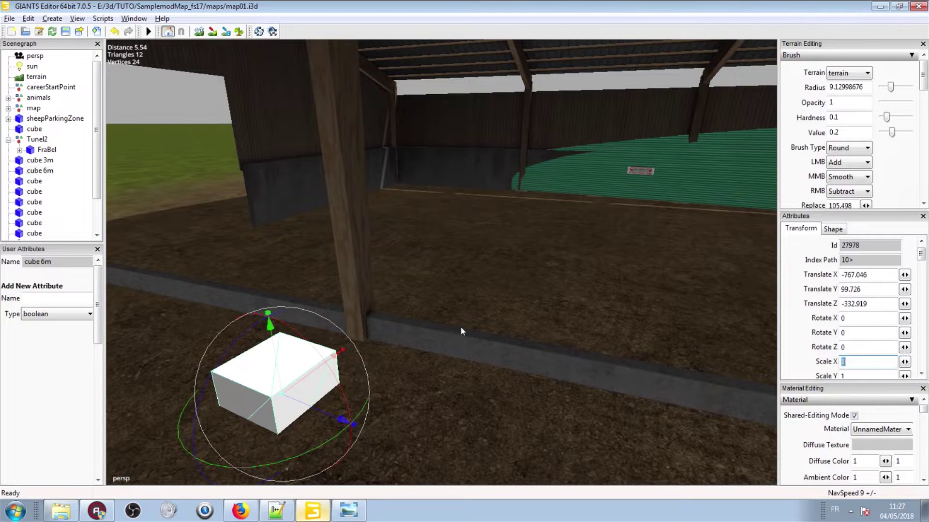
{"action": "left_click", "coordinate": [115, 31]}
{"action": "left_click", "coordinate": [116, 31]}
{"action": "left_click", "coordinate": [128, 31]}
- Rotate the 6 m cube to about Rotate Y -86.418 so it runs along the shed's front
{"action": "scroll", "coordinate": [404, 263], "scroll_direction": "down", "scroll_amount": 3}
{"action": "scroll", "coordinate": [405, 266], "scroll_direction": "down", "scroll_amount": 1}
{"action": "left_click_drag", "start_coordinate": [381, 375], "coordinate": [304, 336]}
{"action": "scroll", "coordinate": [340, 297], "scroll_direction": "up", "scroll_amount": 4}
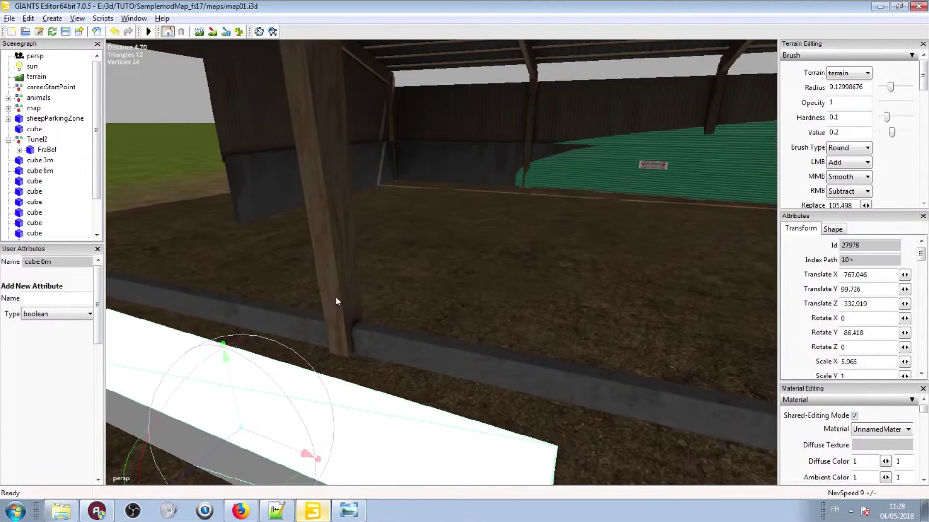
- Rotate the 6 m cube to about Rotate Y -85.395 and set its Scale X to 6
{"action": "left_click_drag", "start_coordinate": [341, 296], "coordinate": [247, 342], "text": "alt"}
{"action": "left_click_drag", "start_coordinate": [316, 344], "coordinate": [320, 344]}
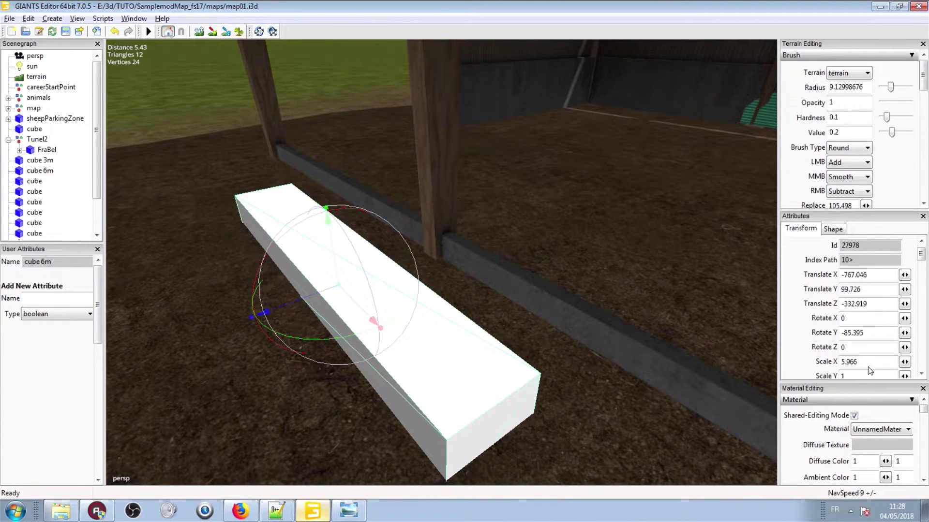
{"action": "type", "text": "6"}
{"action": "key", "text": "Return"}
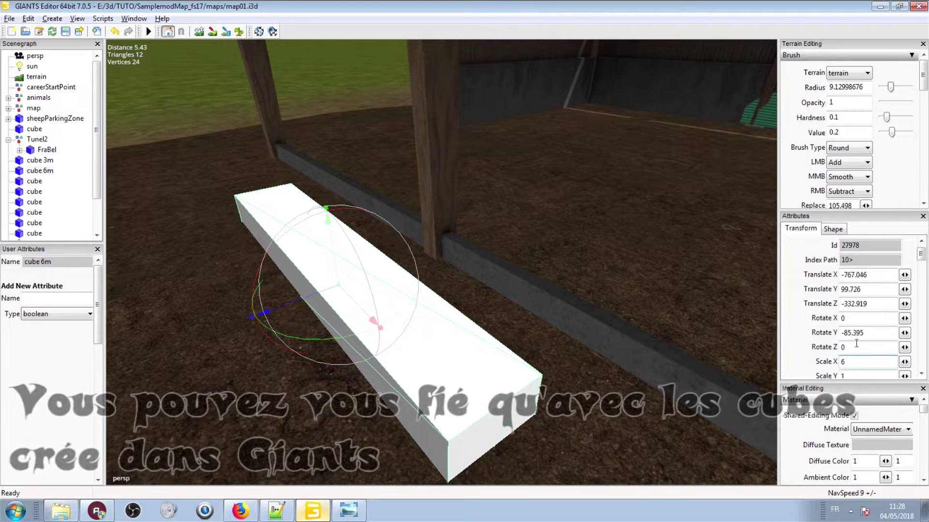
- Try a Scale X of 1 on the 6 m cube and restore it to 6
{"action": "left_click", "coordinate": [921, 374]}
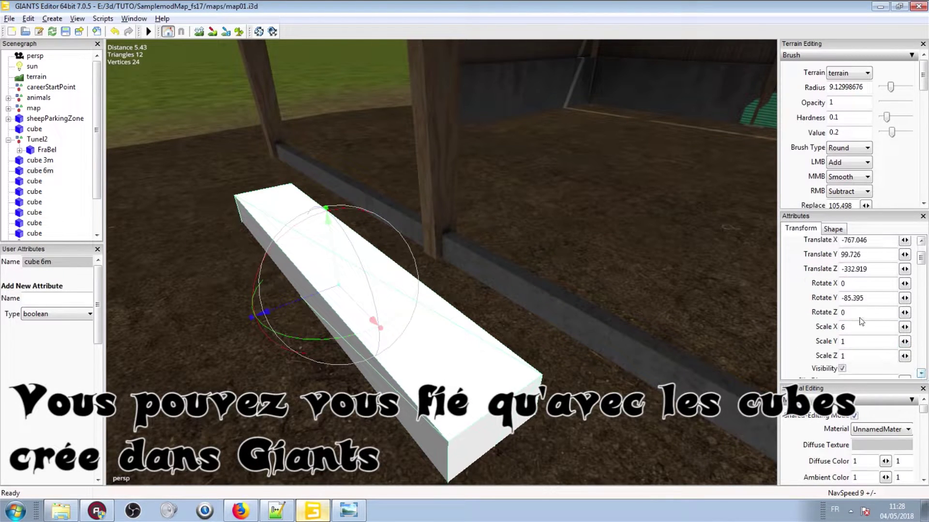
{"action": "type", "text": "1"}
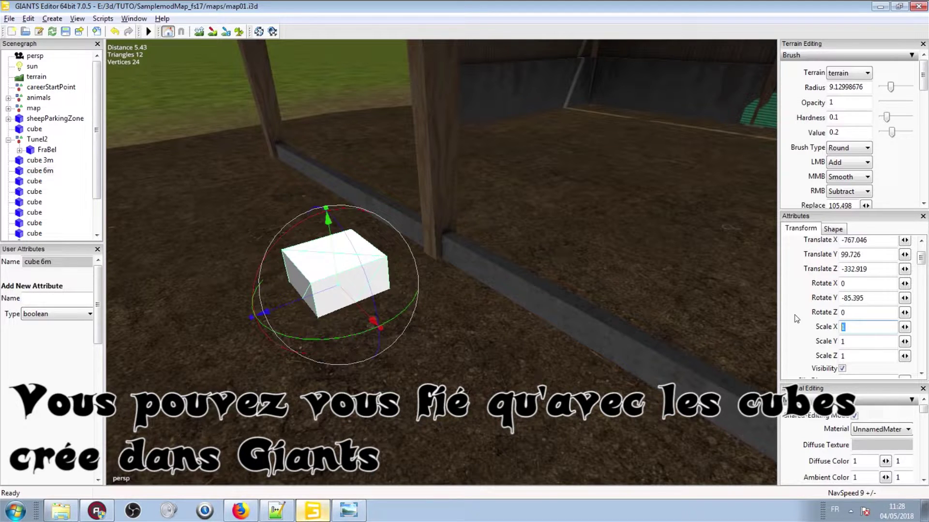
{"action": "type", "text": "6"}
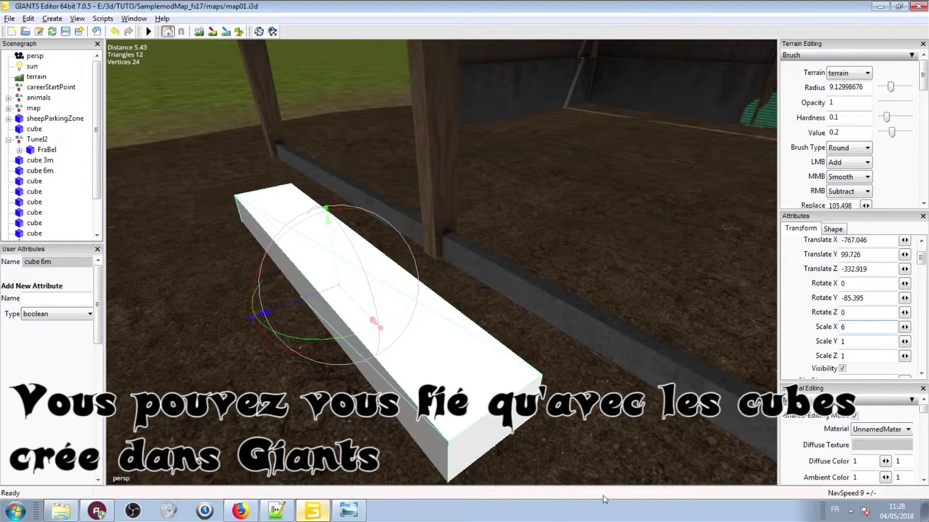
- Move the 6 m cube to the far end of the shed's open front, at about X -767.369, Y 100.187, Z -336.922
{"action": "middle_click_drag", "start_coordinate": [415, 386], "coordinate": [352, 161], "text": "alt"}
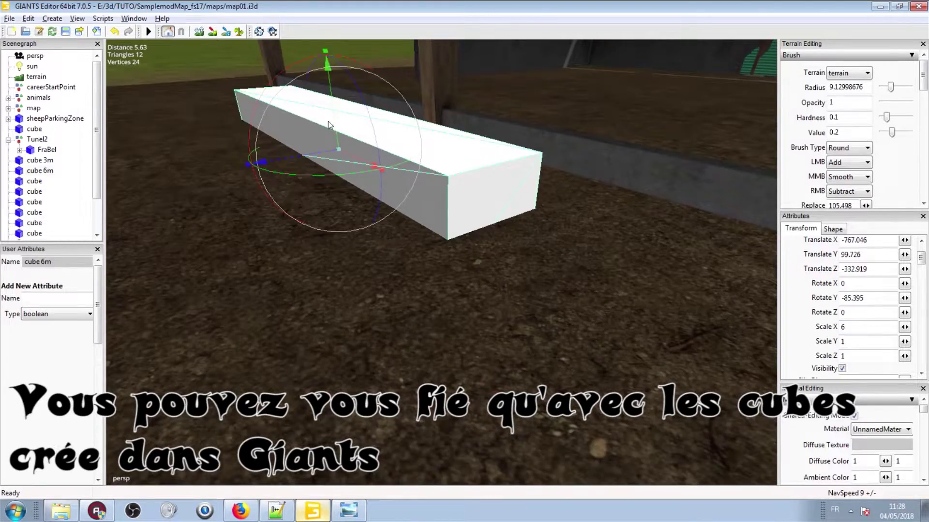
{"action": "scroll", "coordinate": [328, 126], "scroll_direction": "down", "scroll_amount": 5}
{"action": "left_click", "coordinate": [525, 124]}
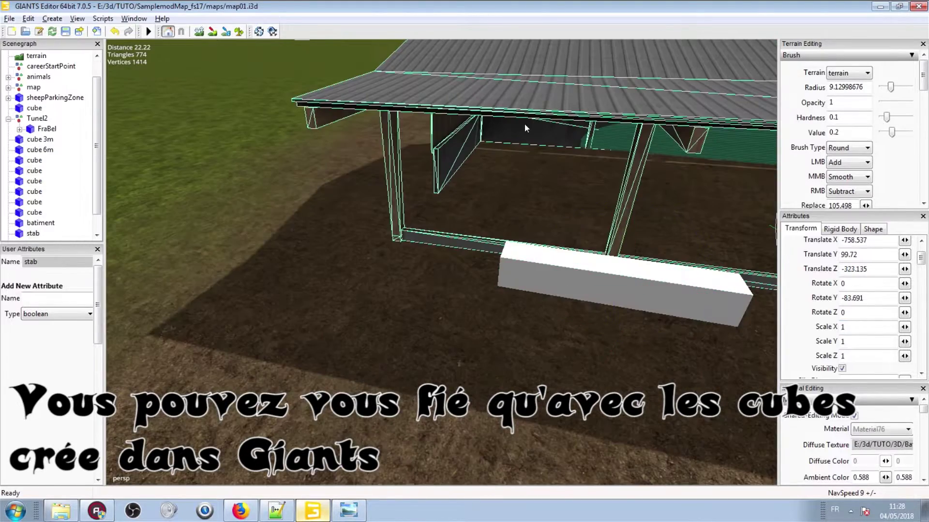
{"action": "left_click_drag", "start_coordinate": [525, 124], "coordinate": [594, 111], "text": "alt"}
{"action": "scroll", "coordinate": [504, 168], "scroll_direction": "down", "scroll_amount": 3}
{"action": "middle_click_drag", "start_coordinate": [716, 324], "coordinate": [565, 159]}
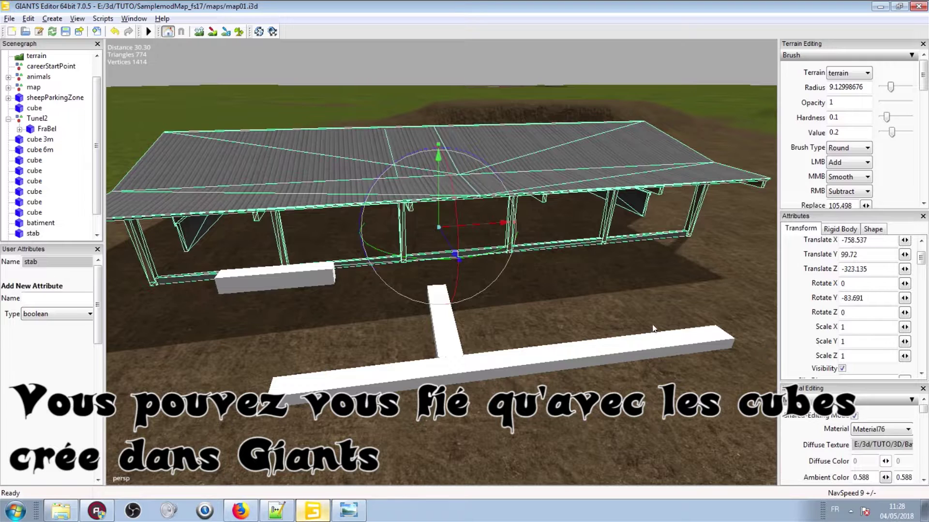
{"action": "left_click_drag", "start_coordinate": [653, 329], "coordinate": [568, 217], "text": "alt"}
{"action": "left_click", "coordinate": [569, 218]}
{"action": "left_click_drag", "start_coordinate": [627, 201], "coordinate": [374, 211]}
{"action": "middle_click_drag", "start_coordinate": [375, 211], "coordinate": [500, 222]}
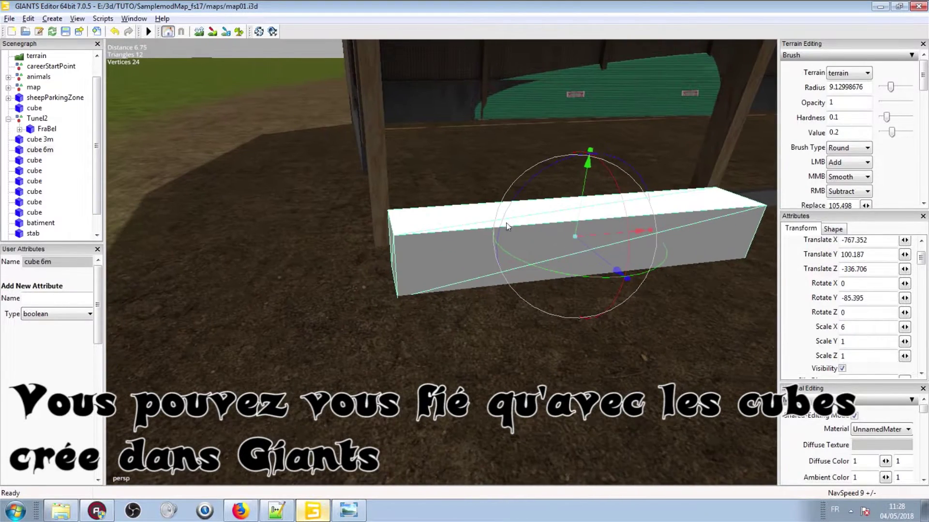
{"action": "left_click_drag", "start_coordinate": [583, 231], "coordinate": [570, 233]}
- Duplicate the 6 m cube four times and place the copies end to end along the shed's front
{"action": "middle_click_drag", "start_coordinate": [570, 233], "coordinate": [428, 253], "text": "alt"}
{"action": "scroll", "coordinate": [471, 254], "scroll_direction": "down", "scroll_amount": 3}
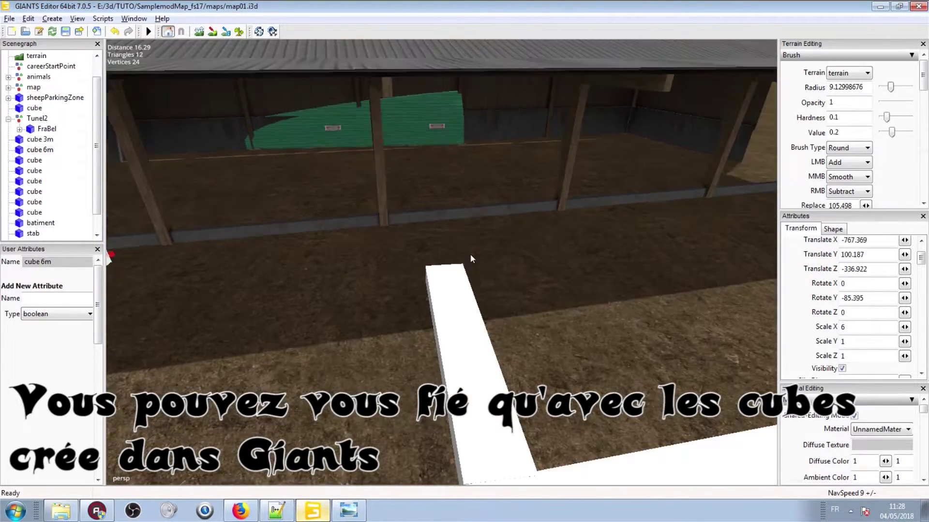
{"action": "key", "text": "ctrl+d"}
{"action": "left_click_drag", "start_coordinate": [341, 243], "coordinate": [721, 256]}
{"action": "key", "text": "ctrl+d"}
{"action": "middle_click_drag", "start_coordinate": [720, 257], "coordinate": [537, 262]}
{"action": "key", "text": "ctrl+d"}
{"action": "left_click_drag", "start_coordinate": [537, 262], "coordinate": [764, 257]}
{"action": "middle_click_drag", "start_coordinate": [698, 257], "coordinate": [512, 259], "text": "alt"}
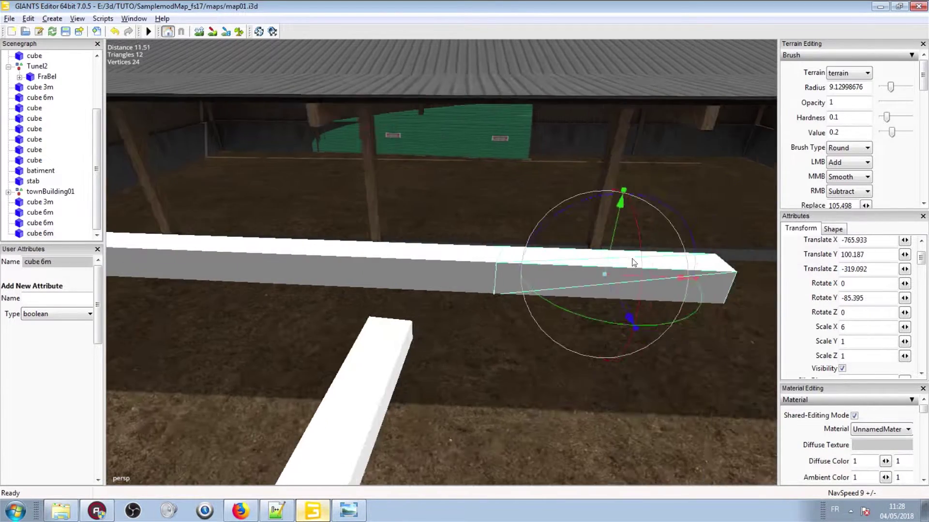
{"action": "key", "text": "ctrl+d"}
{"action": "left_click_drag", "start_coordinate": [407, 263], "coordinate": [669, 259]}
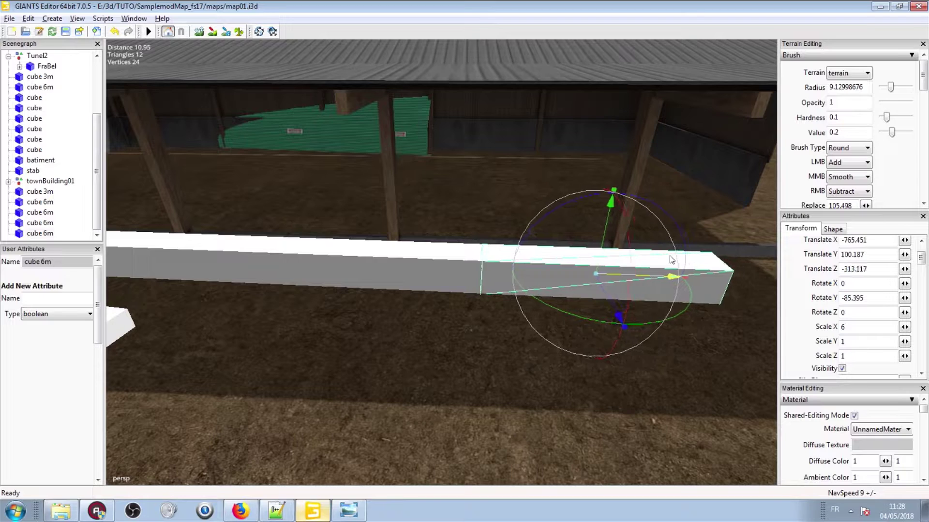
- Count the 6 m cubes in the row to gauge the length of the shed's front
{"action": "scroll", "coordinate": [564, 306], "scroll_direction": "down", "scroll_amount": 3}
{"action": "middle_click_drag", "start_coordinate": [564, 306], "coordinate": [688, 301], "text": "alt"}
{"action": "left_click", "coordinate": [370, 247]}
{"action": "left_click", "coordinate": [473, 246]}
{"action": "left_click", "coordinate": [573, 246]}
{"action": "middle_click_drag", "start_coordinate": [623, 246], "coordinate": [419, 276], "text": "alt"}
{"action": "left_click", "coordinate": [553, 261]}
{"action": "left_click", "coordinate": [644, 261]}
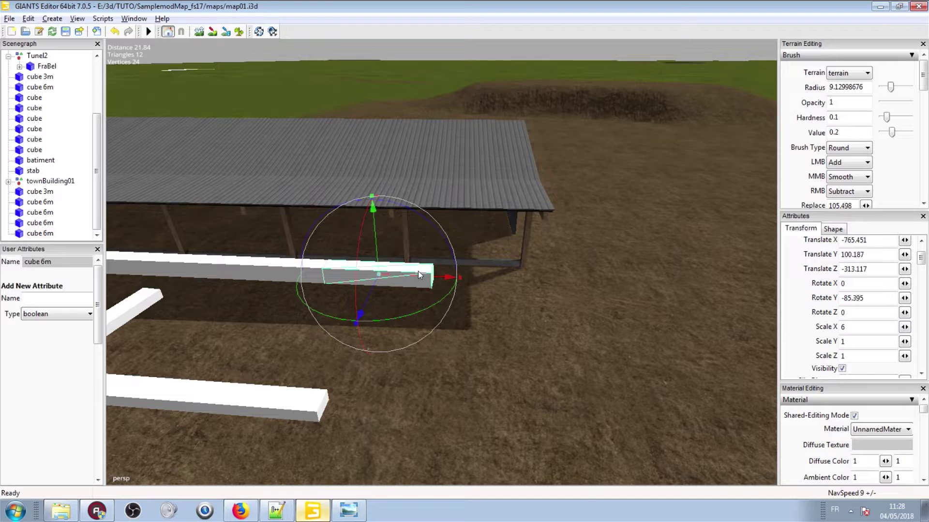
- Align the shed with the cube row at about X -758.725, Z -325.411, Rotate Y -85.274, and adjust its Scale X to about 0.947
{"action": "scroll", "coordinate": [381, 196], "scroll_direction": "down", "scroll_amount": 3}
{"action": "middle_click_drag", "start_coordinate": [382, 196], "coordinate": [480, 169], "text": "alt"}
{"action": "left_click", "coordinate": [451, 184]}
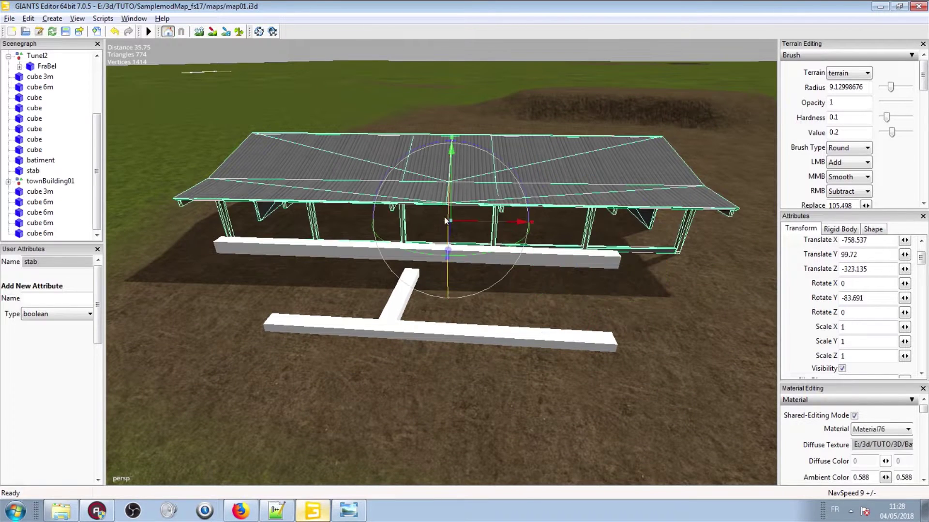
{"action": "middle_click_drag", "start_coordinate": [444, 218], "coordinate": [459, 236]}
{"action": "left_click_drag", "start_coordinate": [539, 206], "coordinate": [481, 197]}
{"action": "middle_click_drag", "start_coordinate": [481, 196], "coordinate": [414, 204], "text": "alt"}
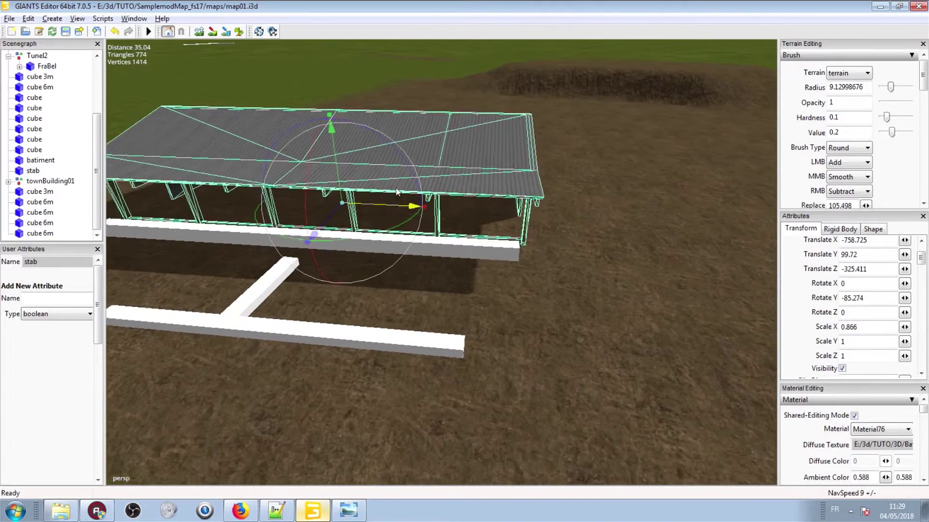
{"action": "scroll", "coordinate": [412, 203], "scroll_direction": "up", "scroll_amount": 1}
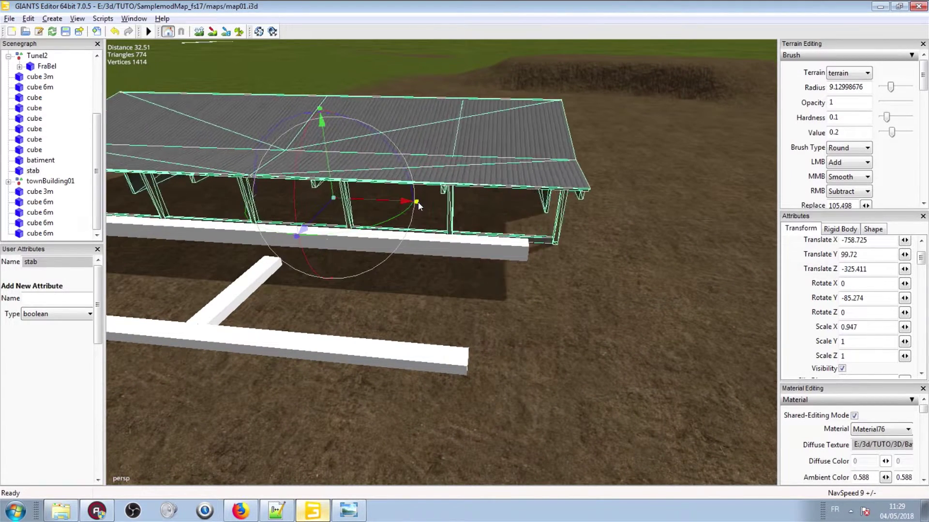
{"action": "left_click_drag", "start_coordinate": [417, 204], "coordinate": [418, 204]}
- Inspect the scaled shed, the cube row in front of it and the 3 m cube from several sides
{"action": "middle_click_drag", "start_coordinate": [418, 202], "coordinate": [846, 201], "text": "alt"}
{"action": "scroll", "coordinate": [568, 200], "scroll_direction": "up", "scroll_amount": 2}
{"action": "middle_click_drag", "start_coordinate": [568, 200], "coordinate": [162, 200], "text": "alt"}
{"action": "left_click_drag", "start_coordinate": [163, 199], "coordinate": [359, 102], "text": "alt"}
{"action": "scroll", "coordinate": [462, 135], "scroll_direction": "up", "scroll_amount": 2}
{"action": "left_click", "coordinate": [359, 102]}
{"action": "scroll", "coordinate": [340, 208], "scroll_direction": "down", "scroll_amount": 1}
{"action": "scroll", "coordinate": [341, 207], "scroll_direction": "up", "scroll_amount": 5}
{"action": "middle_click_drag", "start_coordinate": [385, 169], "coordinate": [469, 282]}
{"action": "mouse_move", "coordinate": [470, 280]}
{"action": "left_mouse_down", "text": "alt"}
{"action": "mouse_move", "coordinate": [682, 317]}
{"action": "mouse_move", "coordinate": [530, 301]}
{"action": "mouse_move", "coordinate": [471, 280]}
{"action": "left_mouse_up", "text": "alt"}
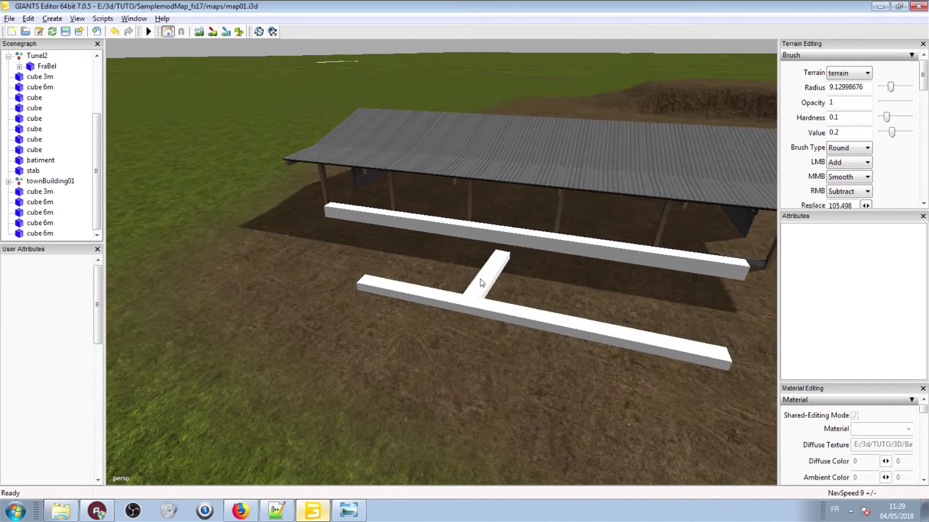
{"action": "left_click", "coordinate": [482, 283]}
{"action": "middle_click_drag", "start_coordinate": [481, 283], "coordinate": [314, 190]}
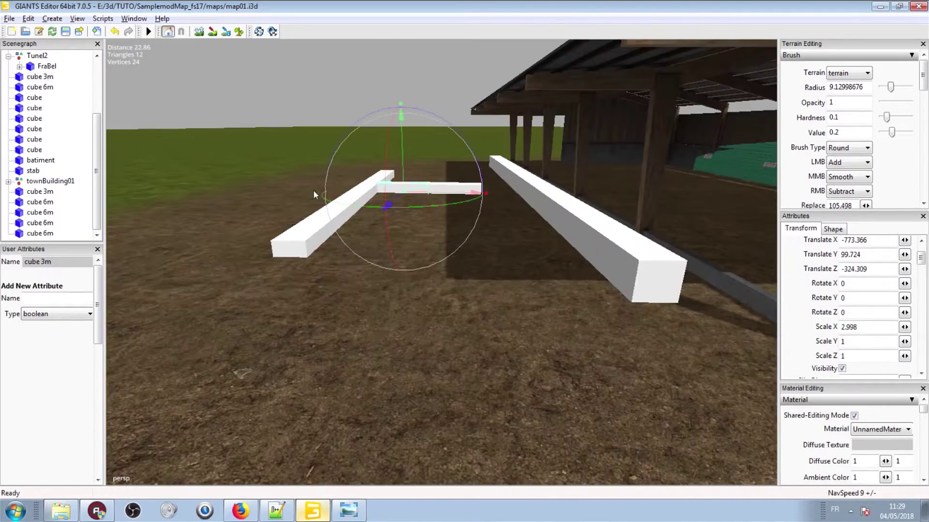
{"action": "middle_click_drag", "start_coordinate": [542, 191], "coordinate": [239, 161]}
{"action": "middle_click_drag", "start_coordinate": [583, 268], "coordinate": [446, 144], "text": "alt"}
{"action": "right_click_drag", "start_coordinate": [446, 144], "coordinate": [248, 297], "text": "alt"}
{"action": "middle_click_drag", "start_coordinate": [531, 298], "coordinate": [428, 230], "text": "alt"}
- Review the farm's building layout on the aerial photo Screen.JPG in Windows Photo Viewer and return to GIANTS Editor
{"action": "left_click", "coordinate": [348, 510]}
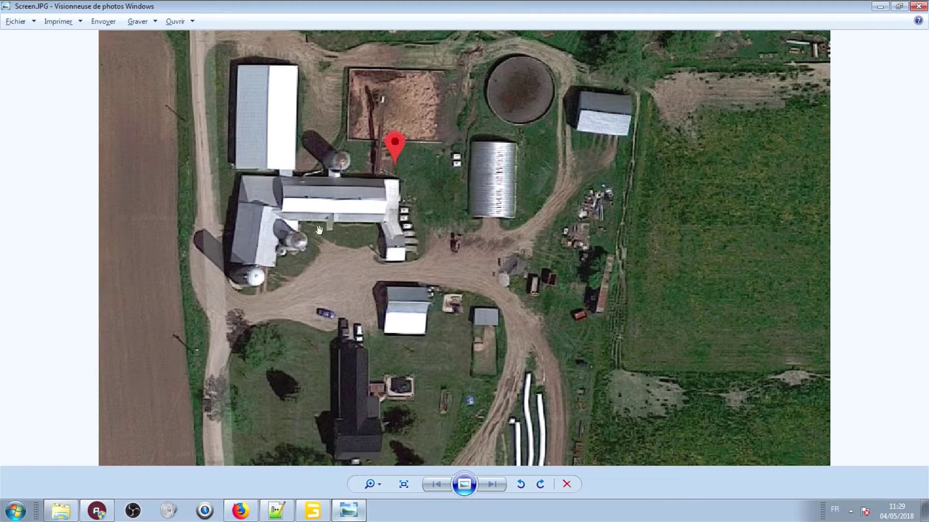
{"action": "scroll", "coordinate": [598, 173], "scroll_direction": "down", "scroll_amount": 2}
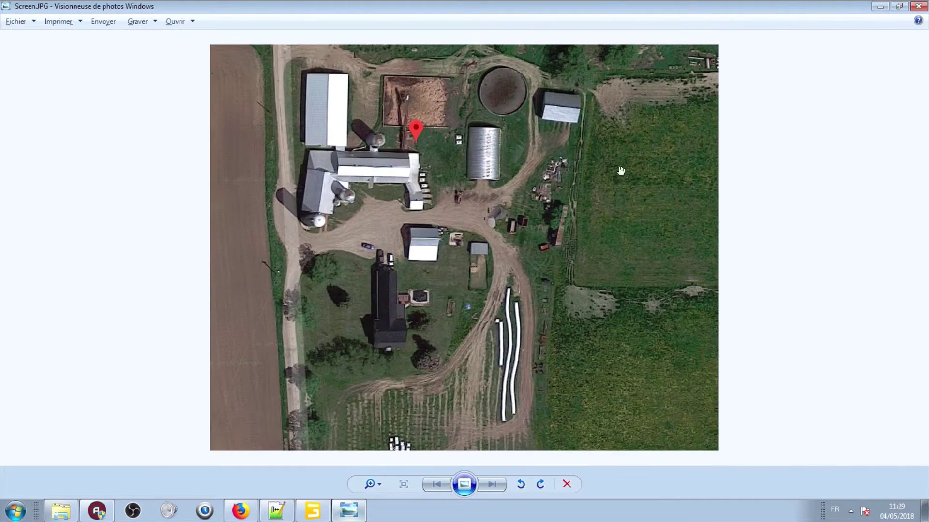
{"action": "scroll", "coordinate": [599, 171], "scroll_direction": "up", "scroll_amount": 2}
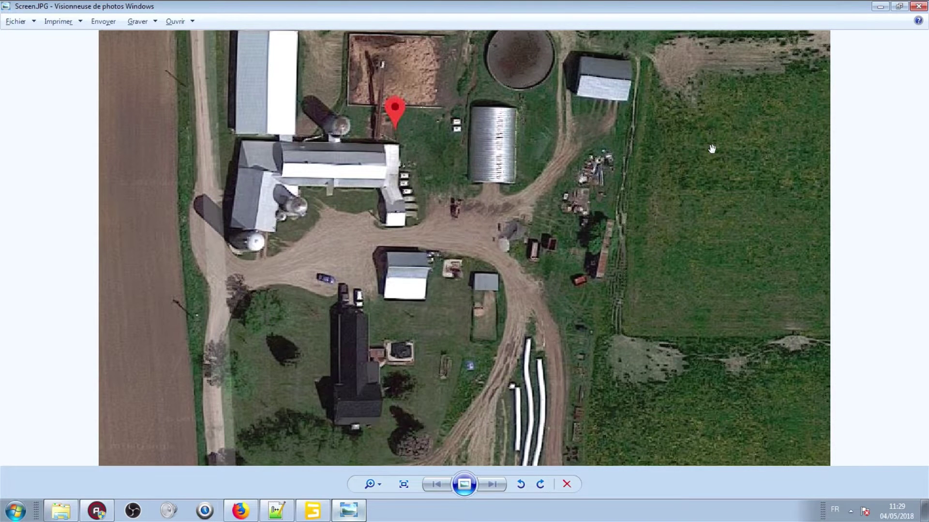
{"action": "left_click", "coordinate": [320, 512]}
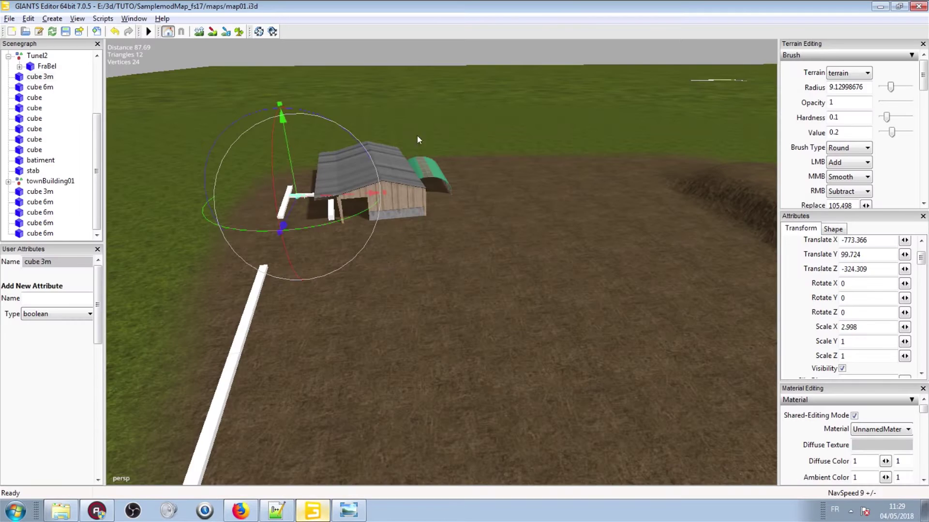
- Examine the green tunnel building behind the shed and its distance from the shed wall
{"action": "left_click_drag", "start_coordinate": [114, 394], "coordinate": [864, 112], "text": "alt"}
{"action": "right_click_drag", "start_coordinate": [864, 112], "coordinate": [591, 152], "text": "alt"}
{"action": "left_click_drag", "start_coordinate": [591, 152], "coordinate": [422, 248], "text": "alt"}
{"action": "right_click_drag", "start_coordinate": [421, 249], "coordinate": [115, 227], "text": "alt"}
{"action": "left_click_drag", "start_coordinate": [115, 231], "coordinate": [489, 110], "text": "alt"}
{"action": "right_click_drag", "start_coordinate": [488, 110], "coordinate": [612, 62], "text": "alt"}
{"action": "left_click_drag", "start_coordinate": [612, 63], "coordinate": [537, 127], "text": "alt"}
{"action": "right_click_drag", "start_coordinate": [538, 127], "coordinate": [685, 96], "text": "alt"}
{"action": "left_click_drag", "start_coordinate": [684, 95], "coordinate": [397, 308], "text": "alt"}
{"action": "scroll", "coordinate": [398, 310], "scroll_direction": "up", "scroll_amount": 3}
{"action": "right_click_drag", "start_coordinate": [397, 311], "coordinate": [636, 201]}
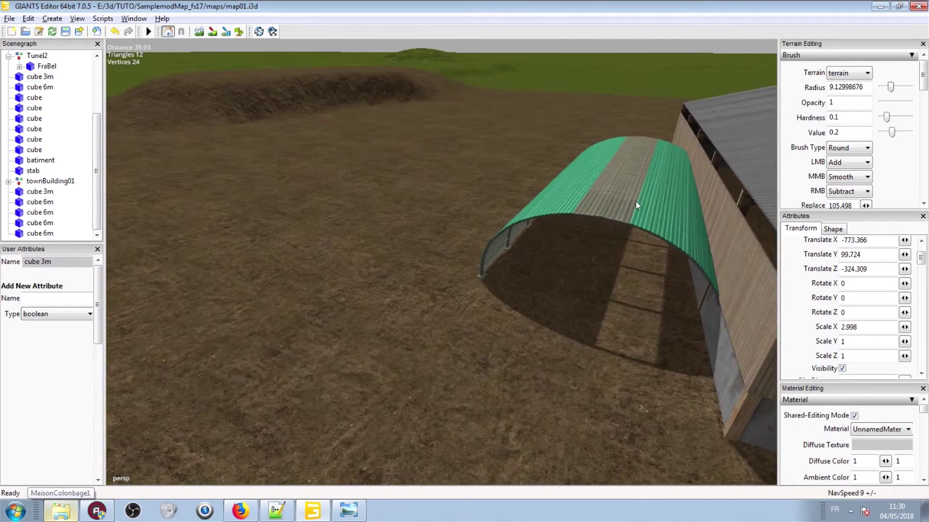
{"action": "left_click", "coordinate": [612, 227]}
{"action": "left_click", "coordinate": [481, 215]}
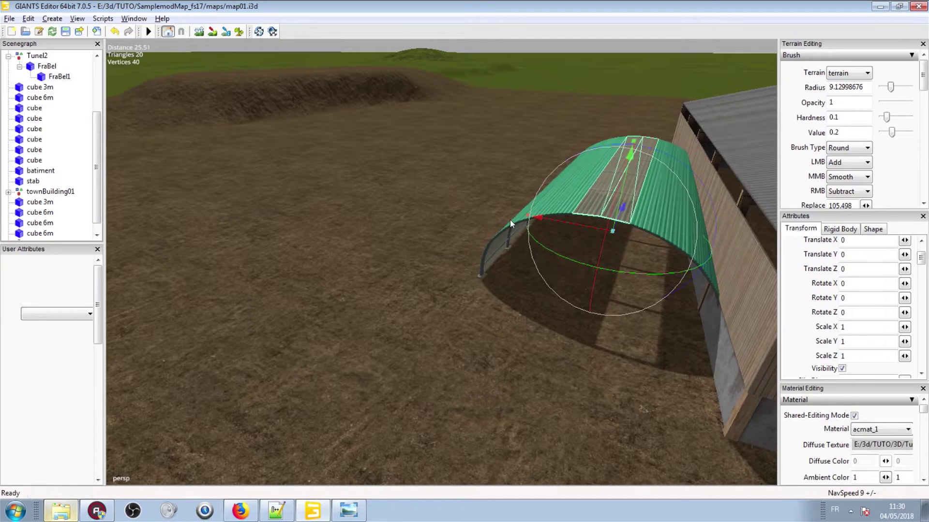
- Check the distance measurement in Google Maps in Firefox and return to GIANTS Editor
{"action": "left_click_drag", "start_coordinate": [618, 215], "coordinate": [439, 249], "text": "alt"}
{"action": "right_click_drag", "start_coordinate": [439, 250], "coordinate": [360, 255], "text": "alt"}
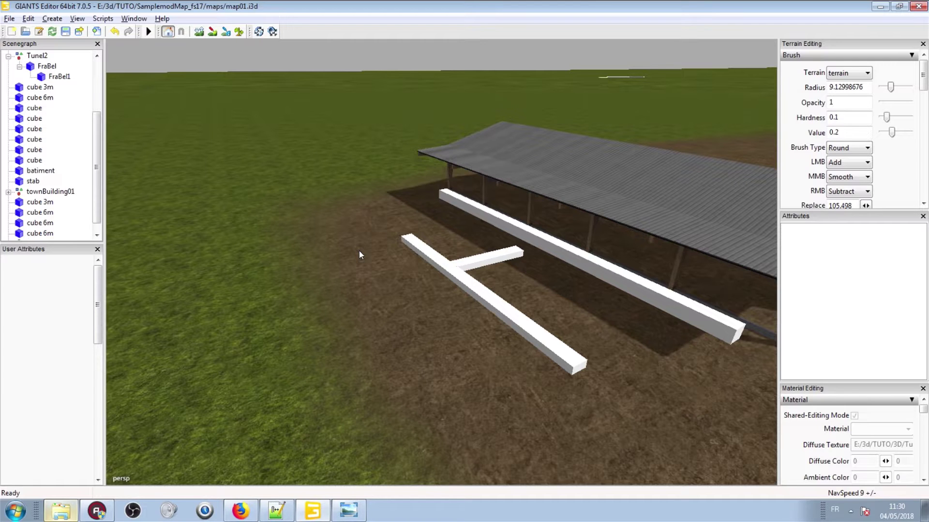
{"action": "left_click", "coordinate": [252, 513]}
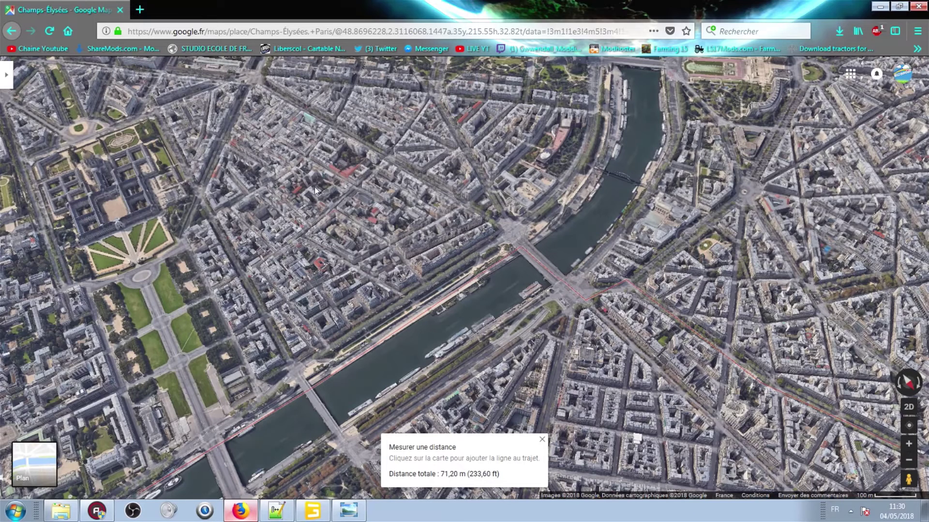
{"action": "left_click", "coordinate": [241, 510]}
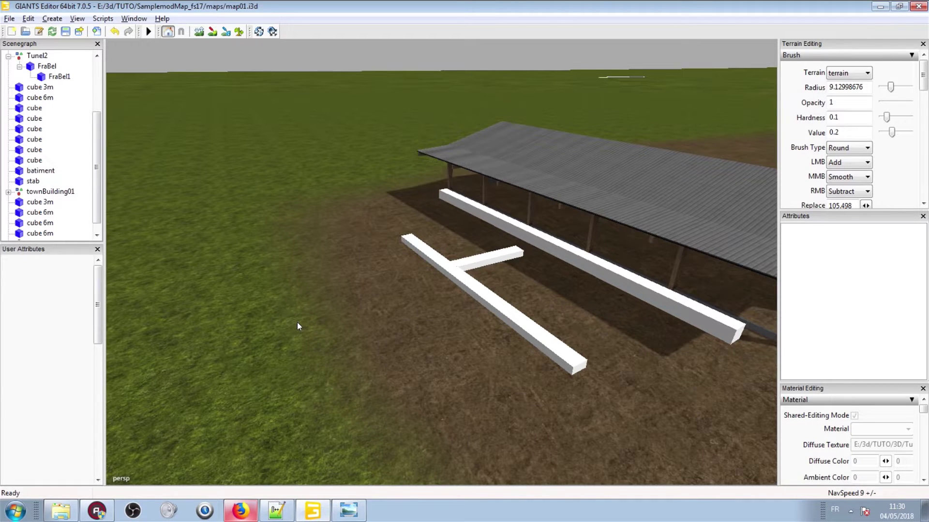
- Examine the spacing between the shed, its cube gauges and the separate long row of cubes
{"action": "left_click", "coordinate": [516, 227]}
{"action": "left_click_drag", "start_coordinate": [456, 217], "coordinate": [535, 249], "text": "alt"}
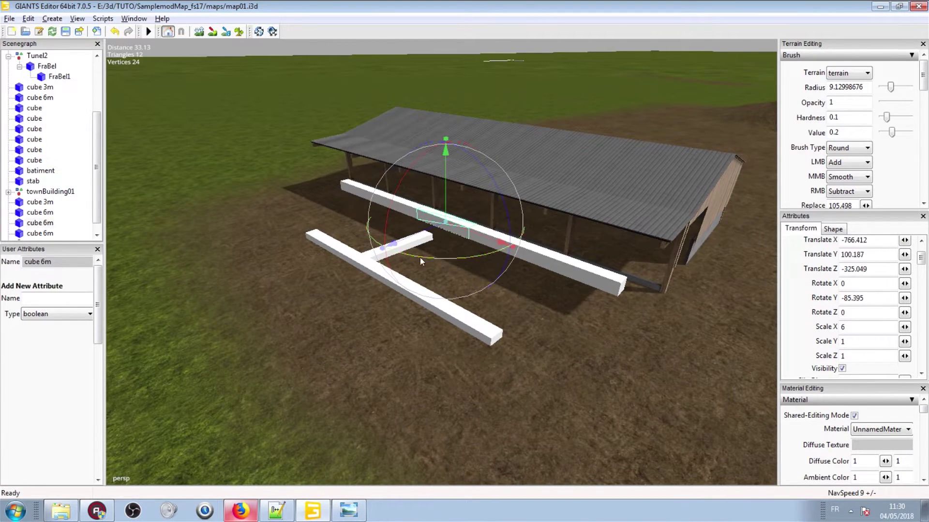
{"action": "left_click_drag", "start_coordinate": [423, 258], "coordinate": [421, 212], "text": "alt"}
{"action": "left_click_drag", "start_coordinate": [652, 119], "coordinate": [814, 155], "text": "alt"}
{"action": "left_click_drag", "start_coordinate": [520, 241], "coordinate": [503, 295], "text": "alt"}
{"action": "scroll", "coordinate": [369, 249], "scroll_direction": "down", "scroll_amount": 3}
{"action": "left_click_drag", "start_coordinate": [295, 225], "coordinate": [156, 343], "text": "alt"}
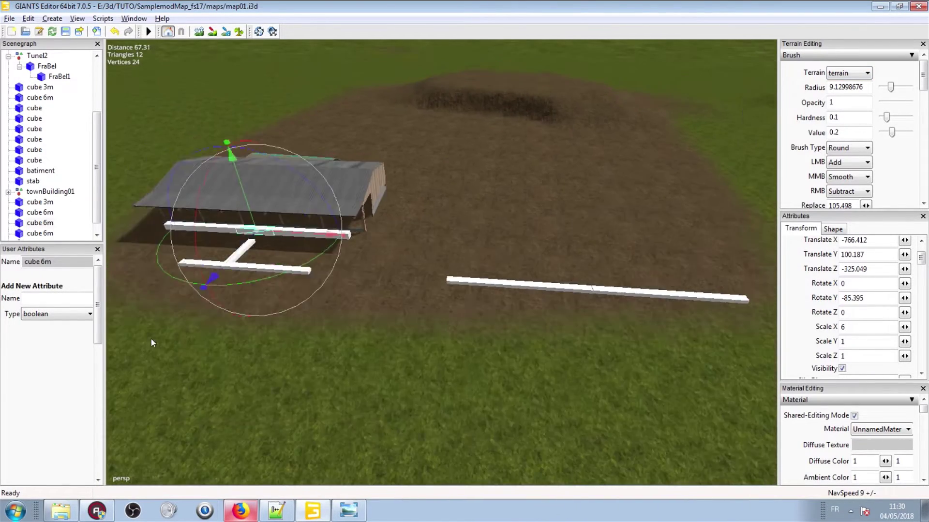
{"action": "scroll", "coordinate": [156, 343], "scroll_direction": "down", "scroll_amount": 1}
{"action": "left_click_drag", "start_coordinate": [573, 192], "coordinate": [559, 171], "text": "alt"}
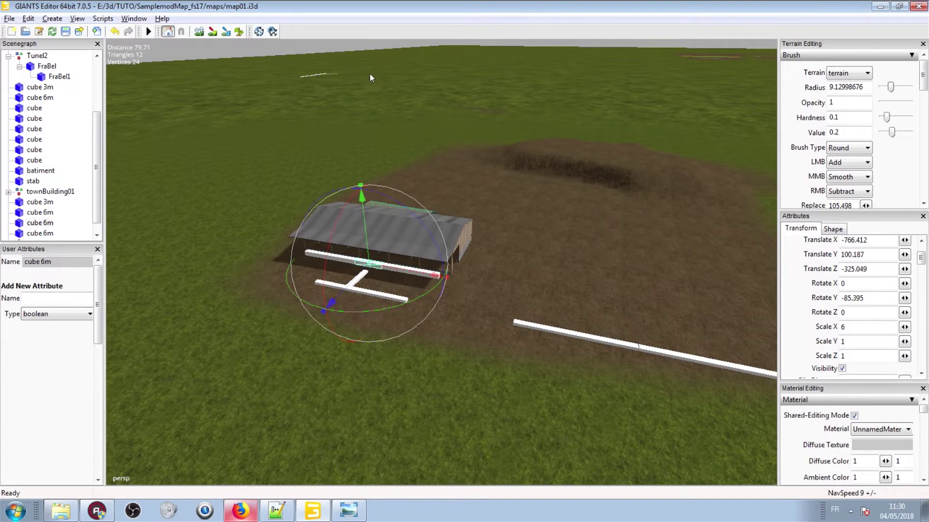
- Try sculpting the grass beside the shed with a terrain brush radius of about 13.63, and undo the stroke
{"action": "middle_click_drag", "start_coordinate": [371, 77], "coordinate": [380, 190]}
{"action": "left_click", "coordinate": [198, 31]}
{"action": "scroll", "coordinate": [286, 252], "scroll_direction": "up", "scroll_amount": 3, "text": "shift"}
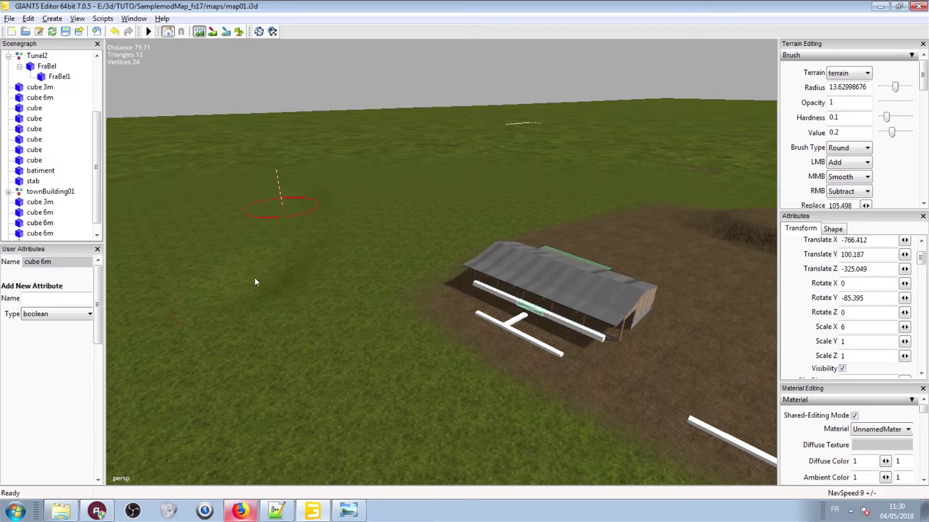
{"action": "key", "text": "ctrl+z"}
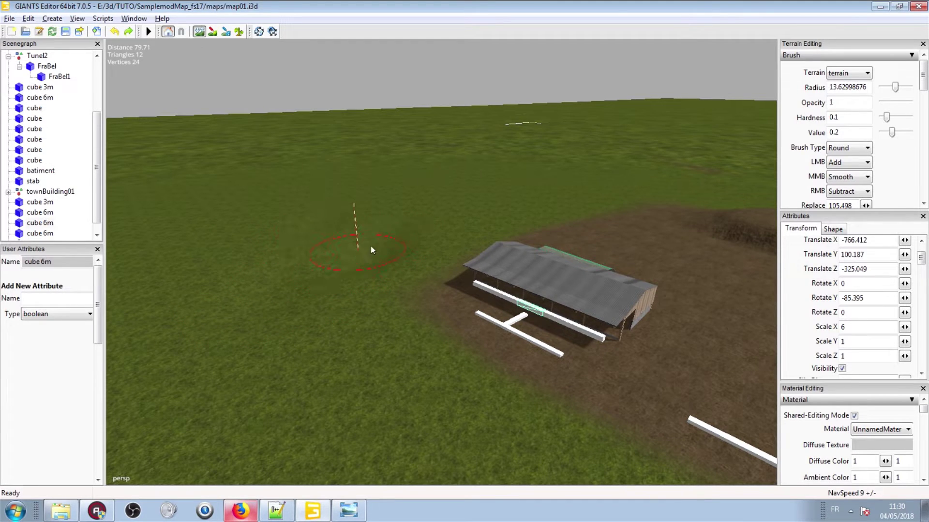
- Sculpt the grass beside the shed into uneven ground with a terrain brush radius of about 38.73
{"action": "left_click_drag", "start_coordinate": [895, 87], "coordinate": [921, 86]}
{"action": "scroll", "coordinate": [251, 295], "scroll_direction": "up", "scroll_amount": 3}
{"action": "middle_click_drag", "start_coordinate": [679, 87], "coordinate": [915, 74], "text": "alt"}
{"action": "left_click_drag", "start_coordinate": [915, 75], "coordinate": [632, 123], "text": "alt"}
{"action": "middle_click_drag", "start_coordinate": [632, 123], "coordinate": [598, 160], "text": "alt"}
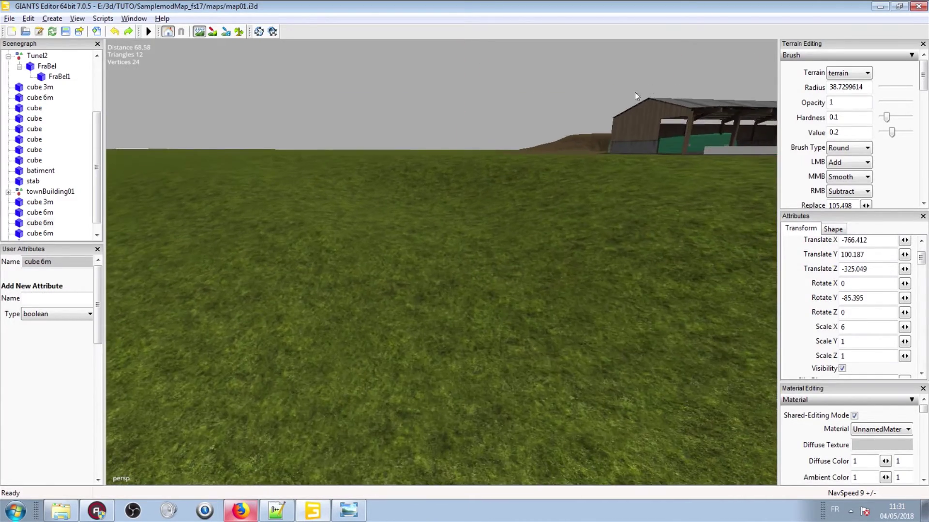
{"action": "left_click_drag", "start_coordinate": [598, 161], "coordinate": [427, 292], "text": "alt"}
{"action": "middle_click_drag", "start_coordinate": [427, 292], "coordinate": [498, 141], "text": "alt"}
{"action": "mouse_move", "coordinate": [498, 141]}
{"action": "right_mouse_down"}
{"action": "mouse_move", "coordinate": [381, 177]}
{"action": "mouse_move", "coordinate": [306, 261]}
{"action": "mouse_move", "coordinate": [290, 309]}
{"action": "mouse_move", "coordinate": [479, 271]}
{"action": "mouse_move", "coordinate": [314, 326]}
{"action": "mouse_move", "coordinate": [501, 224]}
{"action": "mouse_move", "coordinate": [650, 163]}
{"action": "mouse_move", "coordinate": [531, 207]}
{"action": "mouse_move", "coordinate": [238, 387]}
{"action": "mouse_move", "coordinate": [219, 79]}
{"action": "right_mouse_up"}
{"action": "left_click", "coordinate": [196, 32]}
{"action": "scroll", "coordinate": [553, 256], "scroll_direction": "down", "scroll_amount": 1}
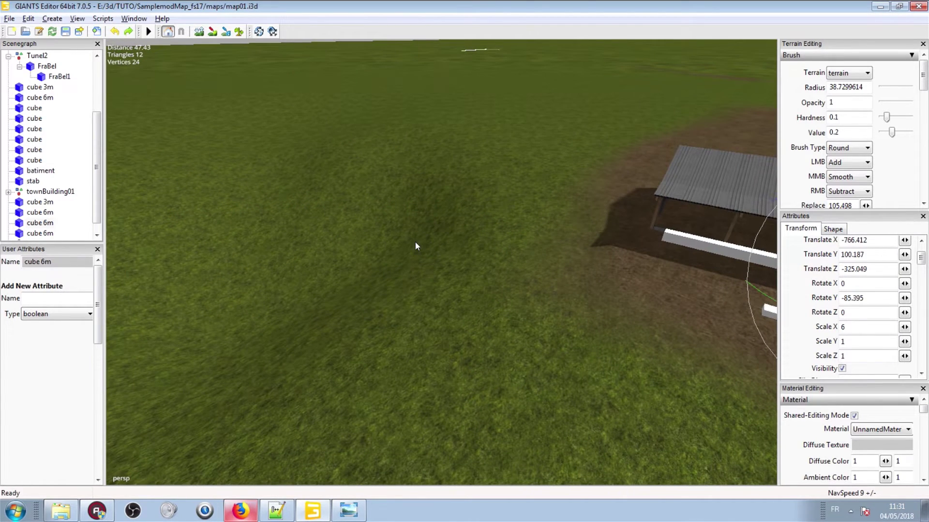
{"action": "right_click_drag", "start_coordinate": [423, 240], "coordinate": [449, 208]}
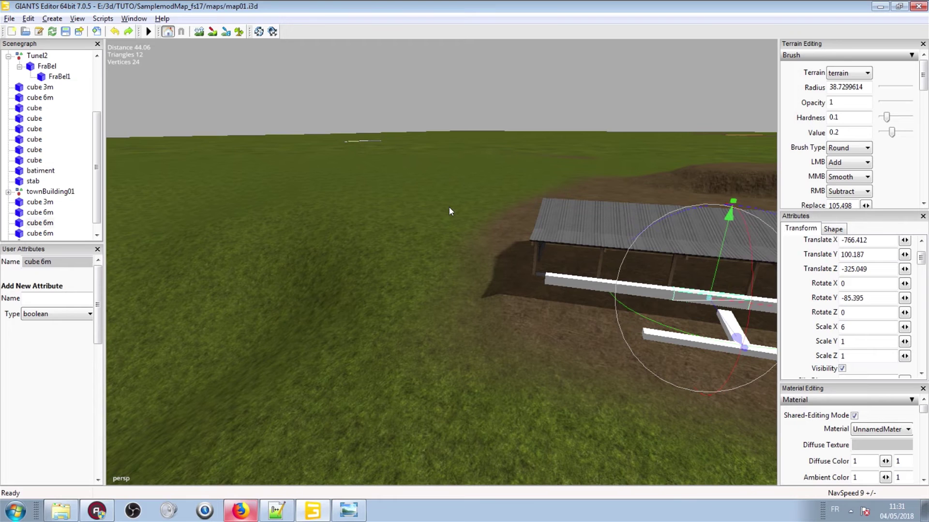
{"action": "right_click_drag", "start_coordinate": [413, 246], "coordinate": [395, 269]}
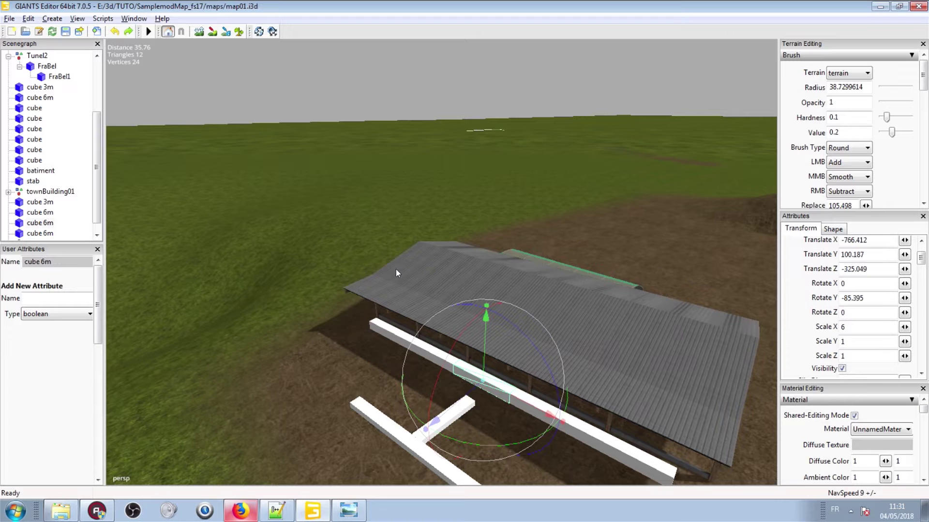
{"action": "right_click_drag", "start_coordinate": [477, 188], "coordinate": [351, 241]}
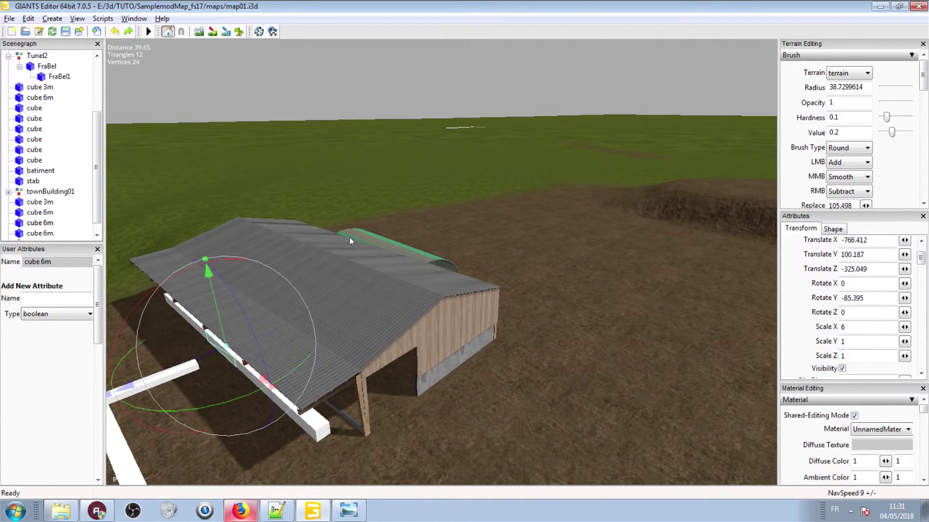